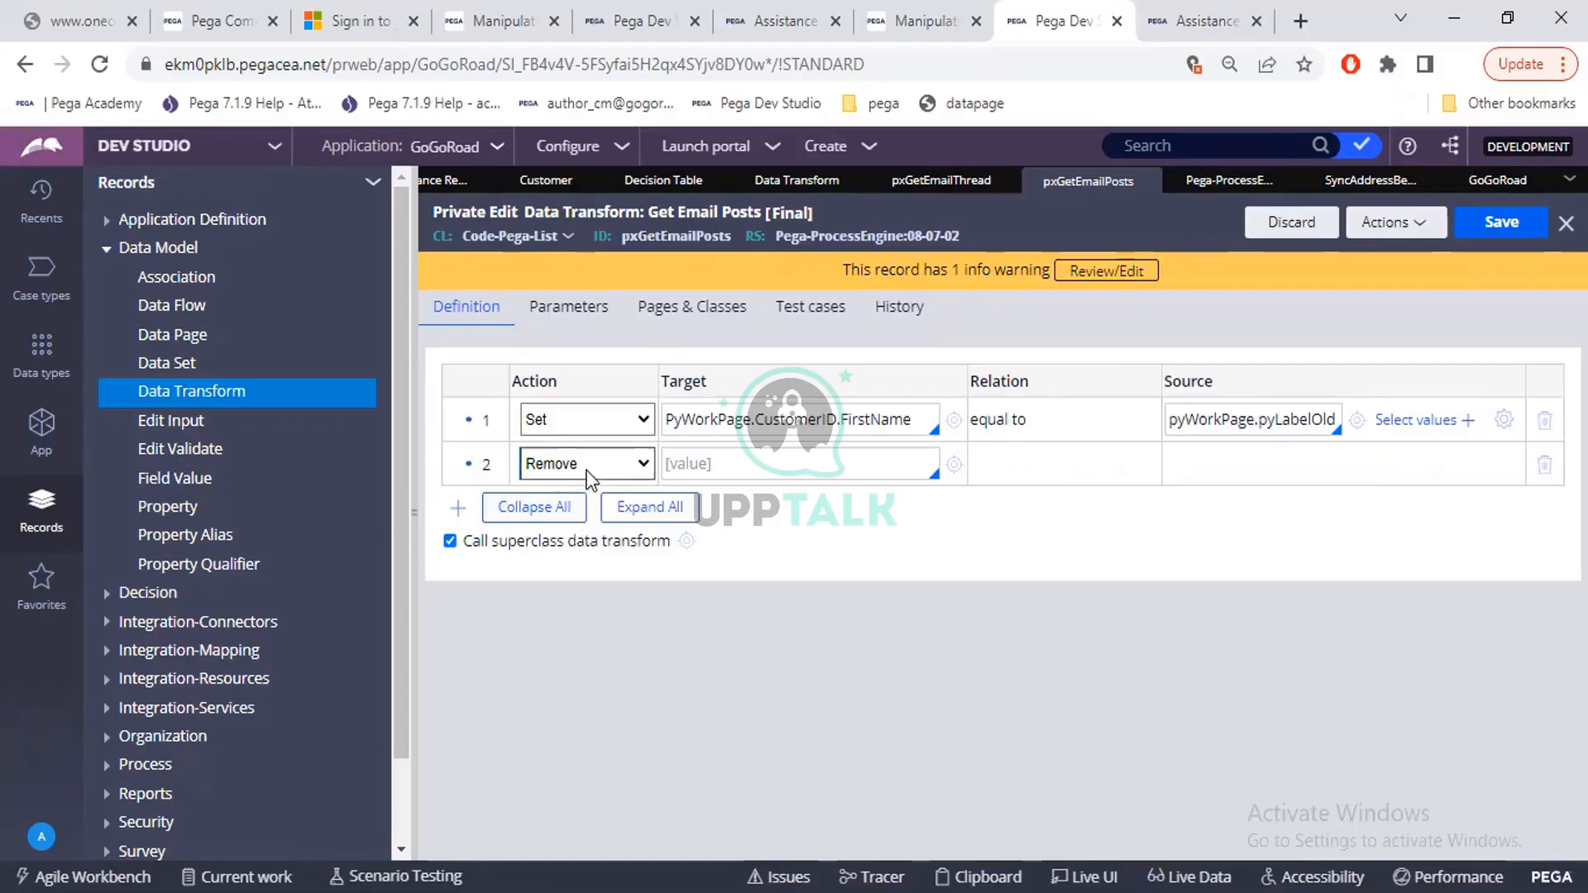
Copy PyWorkPage.CustomerID.FirstName from the first row's target into the target of the Remove action in row 2
click(709, 461)
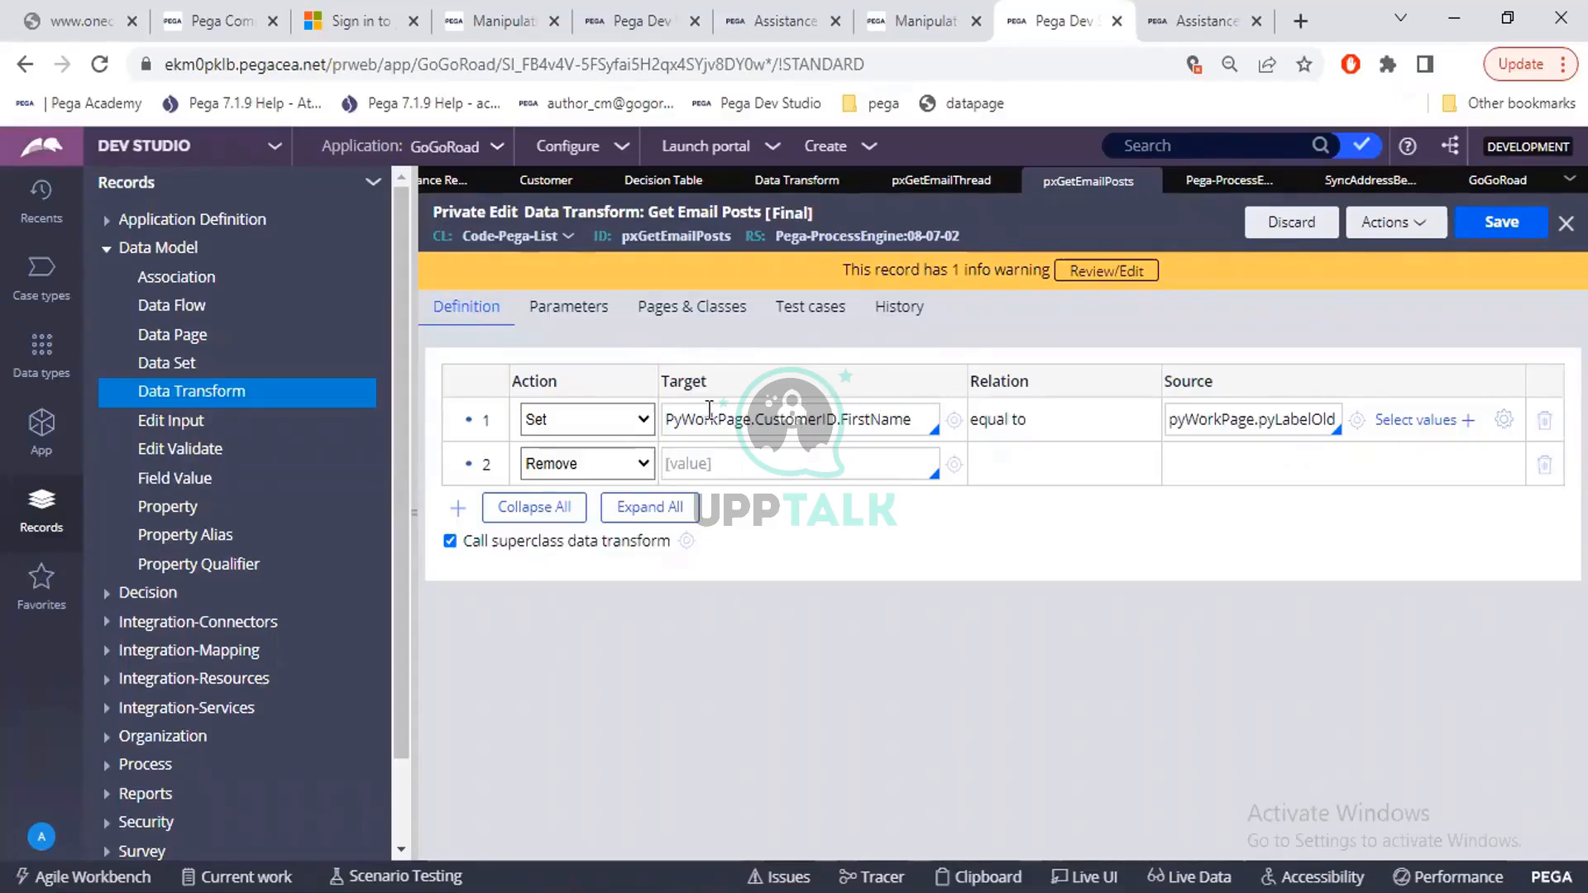
drag(925, 410, 662, 417)
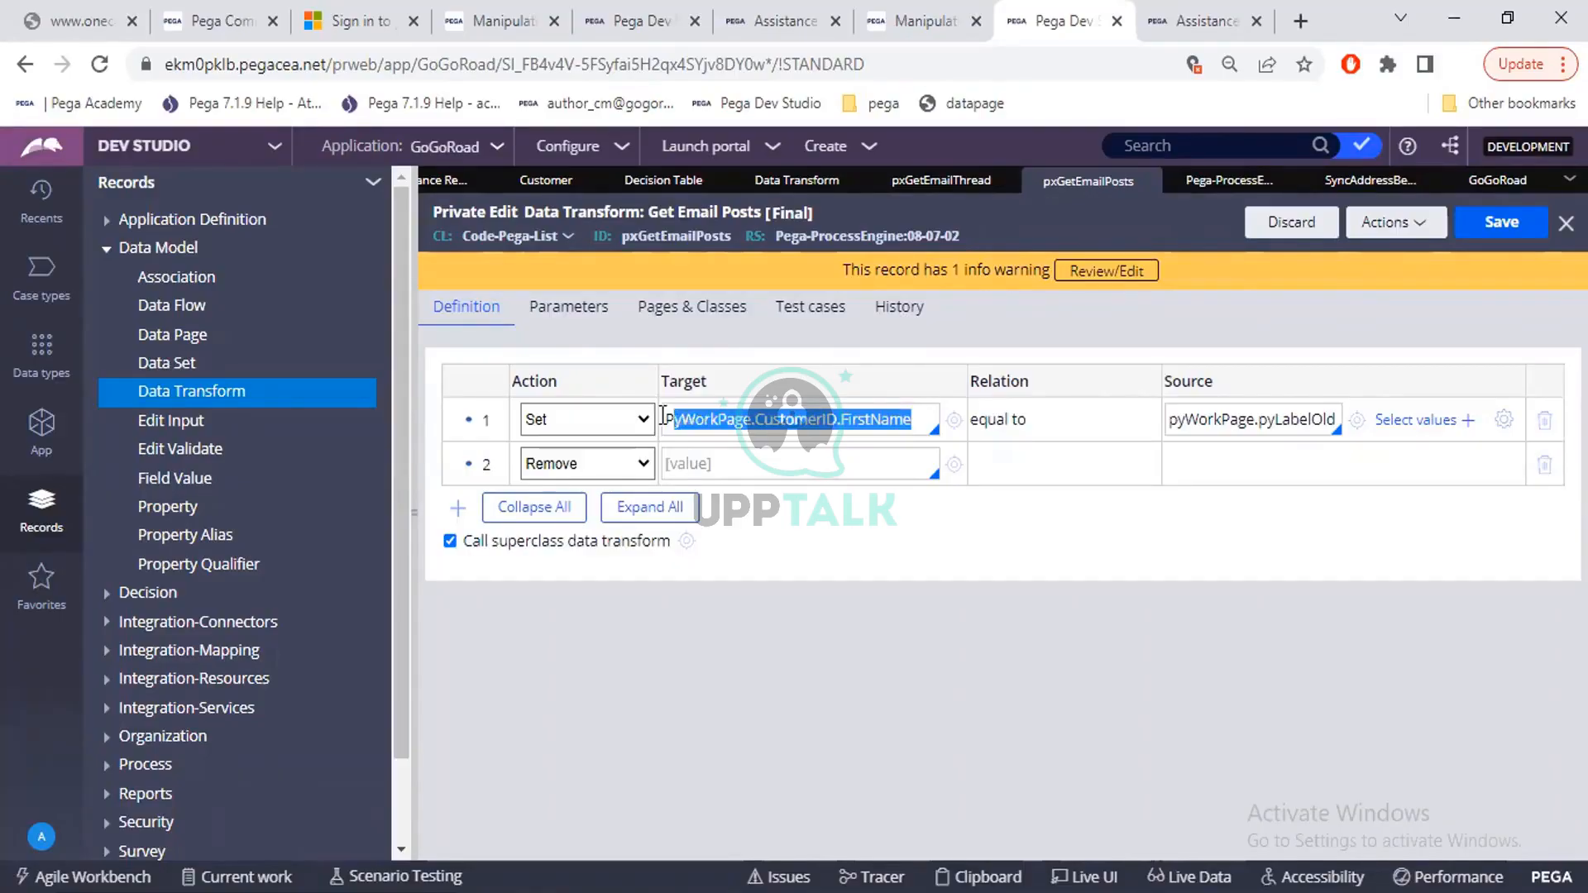
drag(662, 417, 654, 415)
key(ctrl+c)
click(667, 462)
key(ctrl+v)
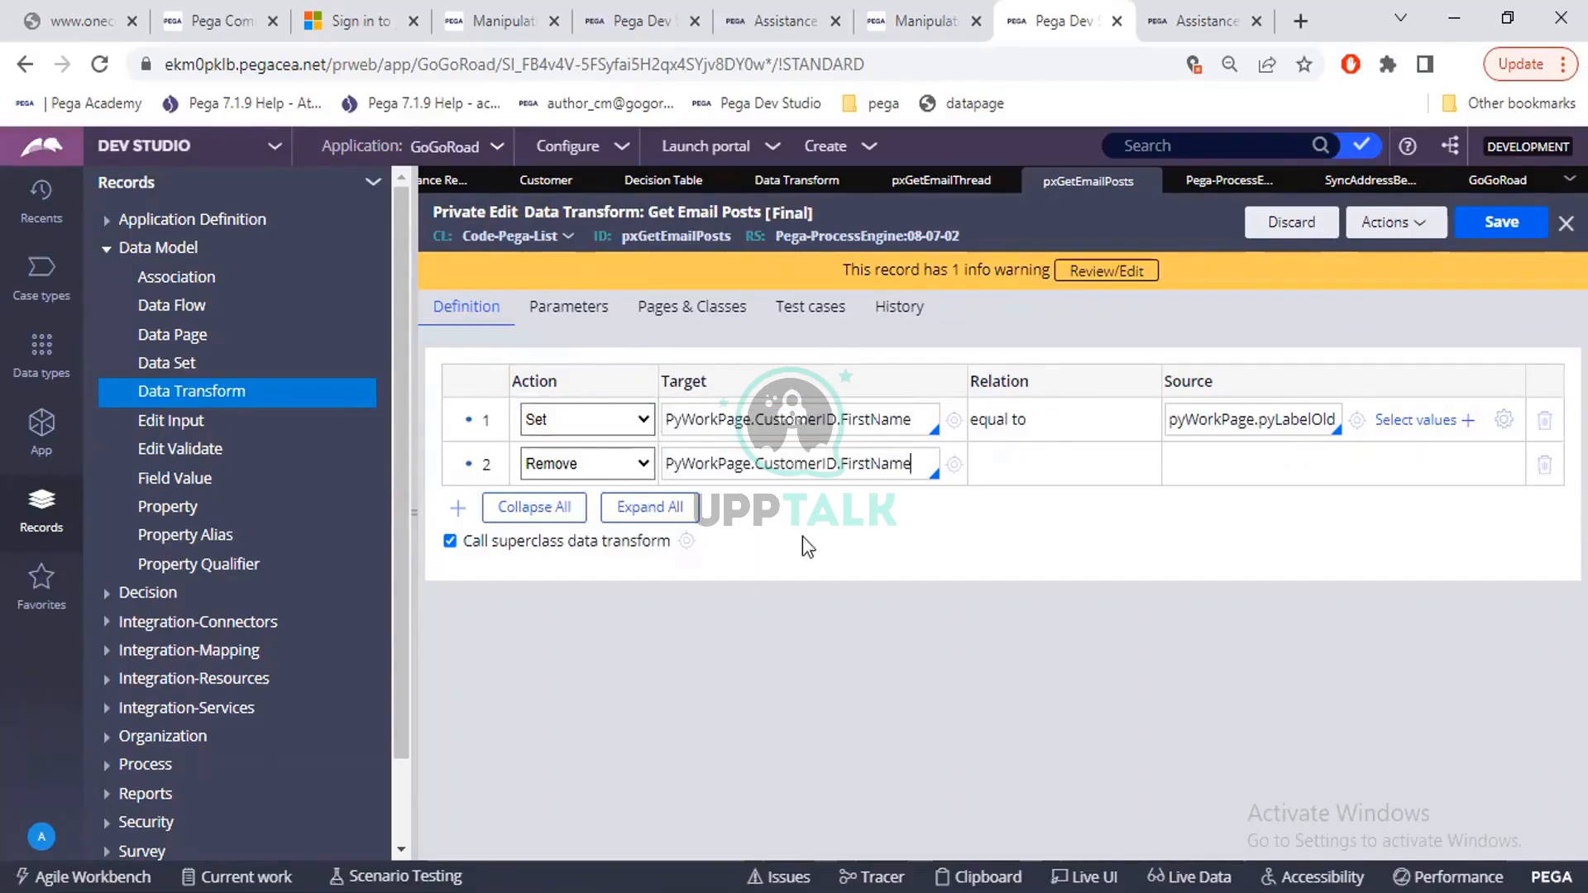
Clear the target of row 2 and change the row's action from Remove to Update Page
key(BackSpace)
key(BackSpace)
key(BackSpace)
key(BackSpace)
key(BackSpace)
key(BackSpace)
key(BackSpace)
key(BackSpace)
key(BackSpace)
key(BackSpace)
double_click(798, 452)
key(BackSpace)
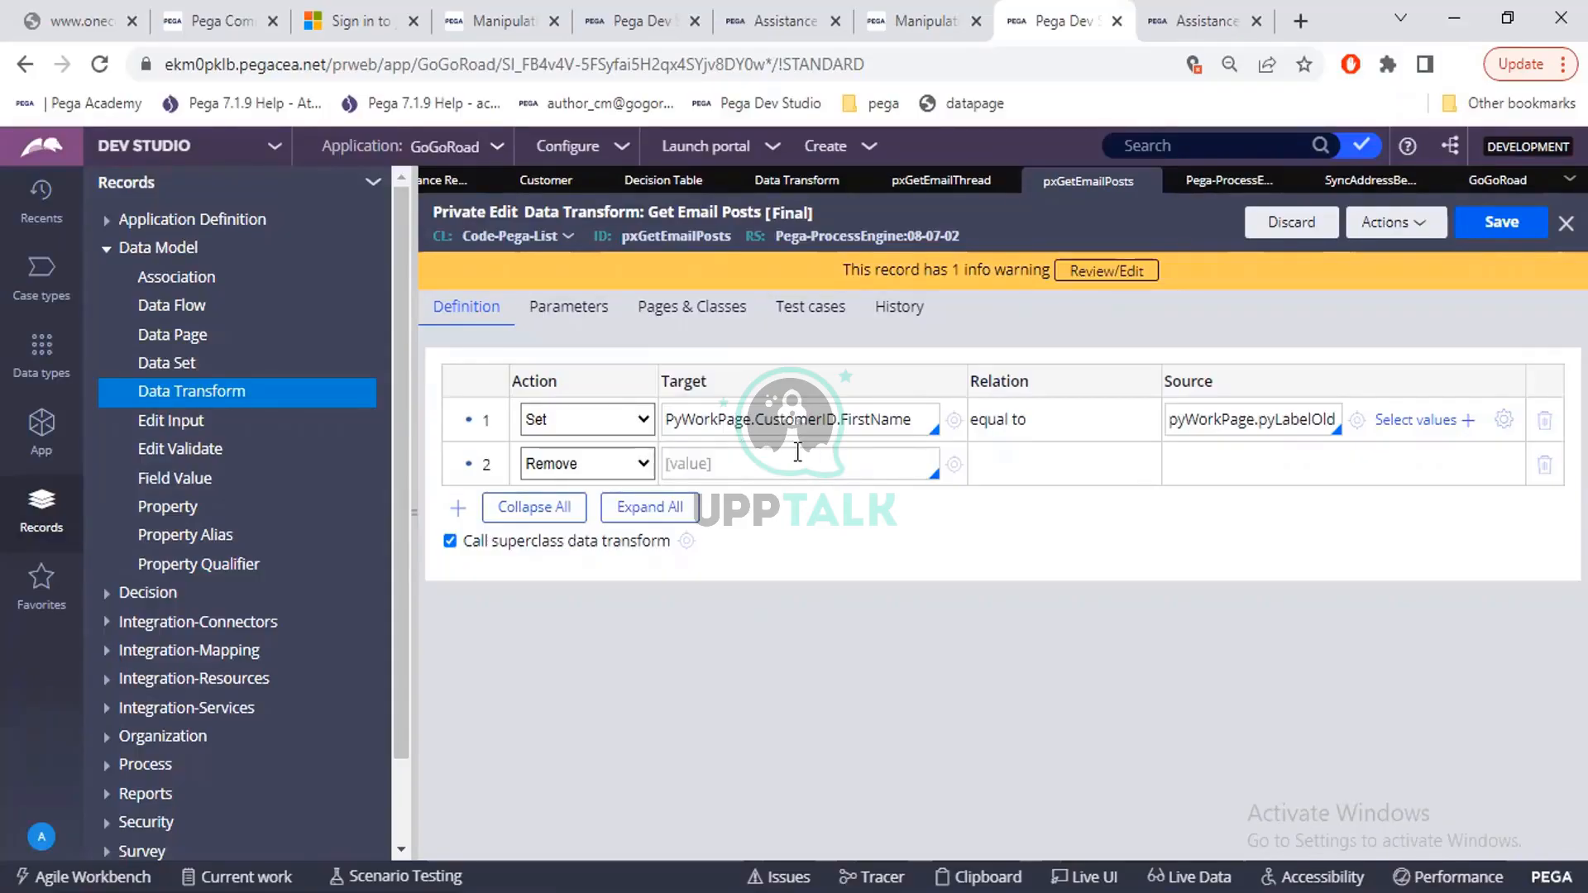
click(548, 469)
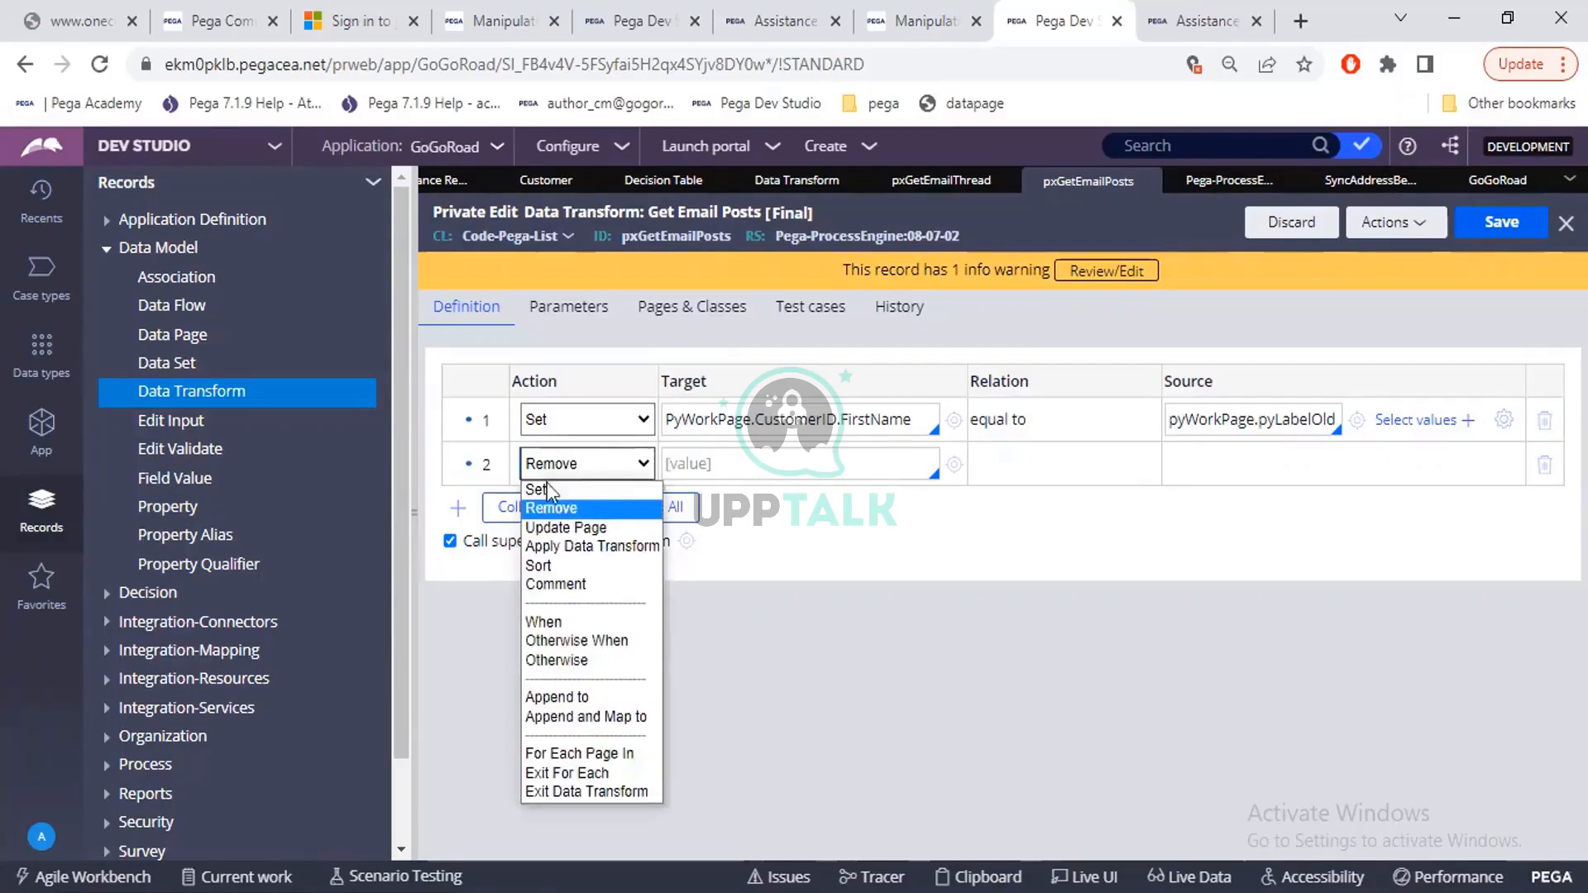
click(554, 527)
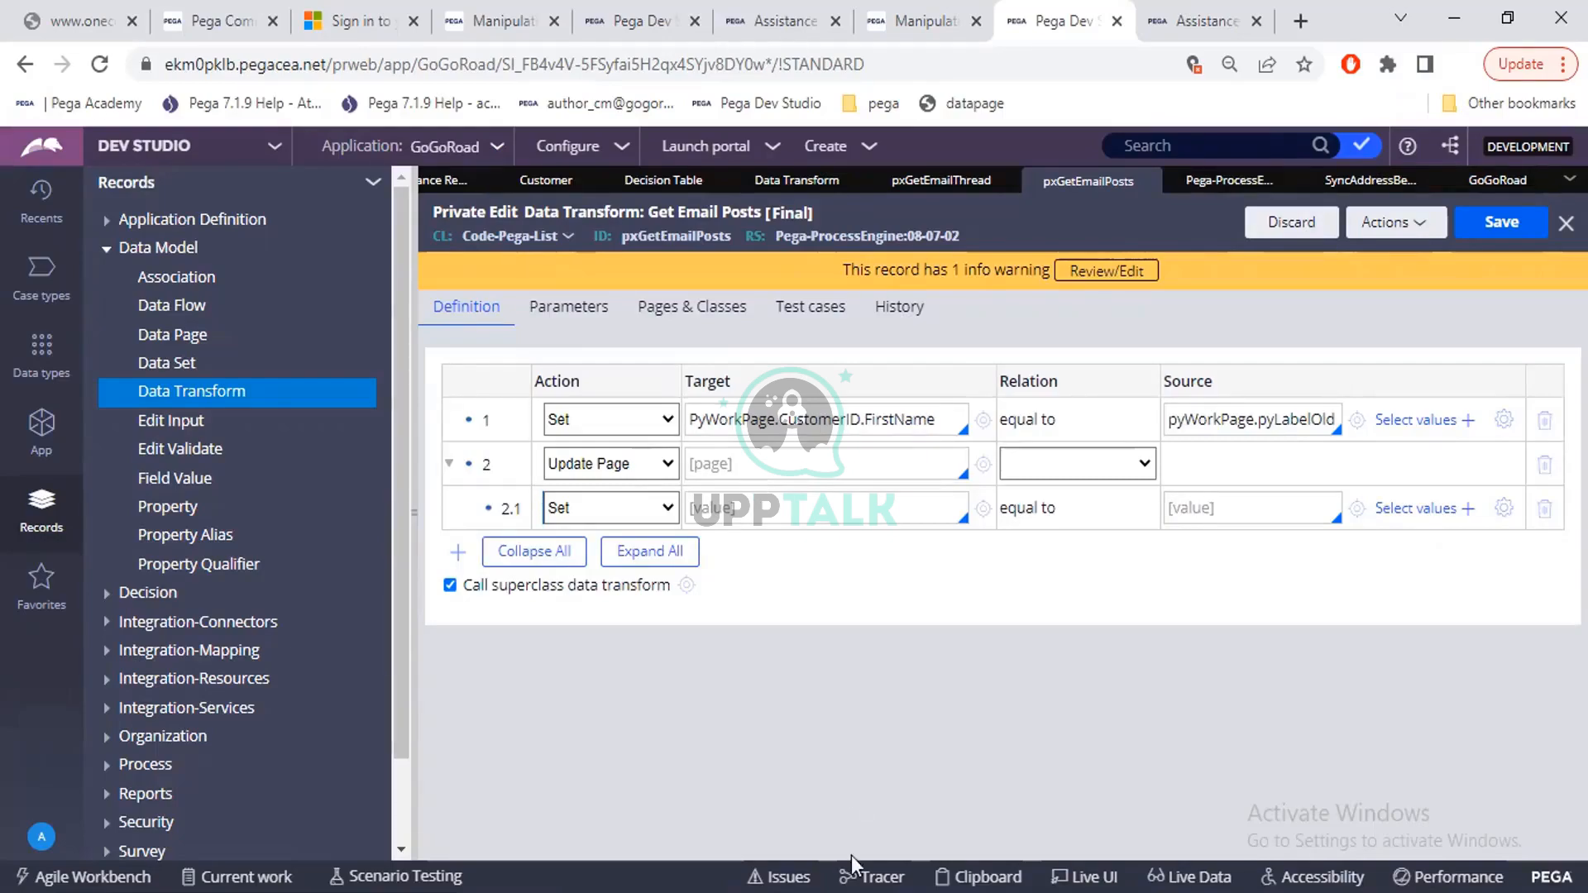
Switch to the Clipboard Viewer to examine the CustomerID page nested under pyWorkPage, and return to the data transform
click(827, 892)
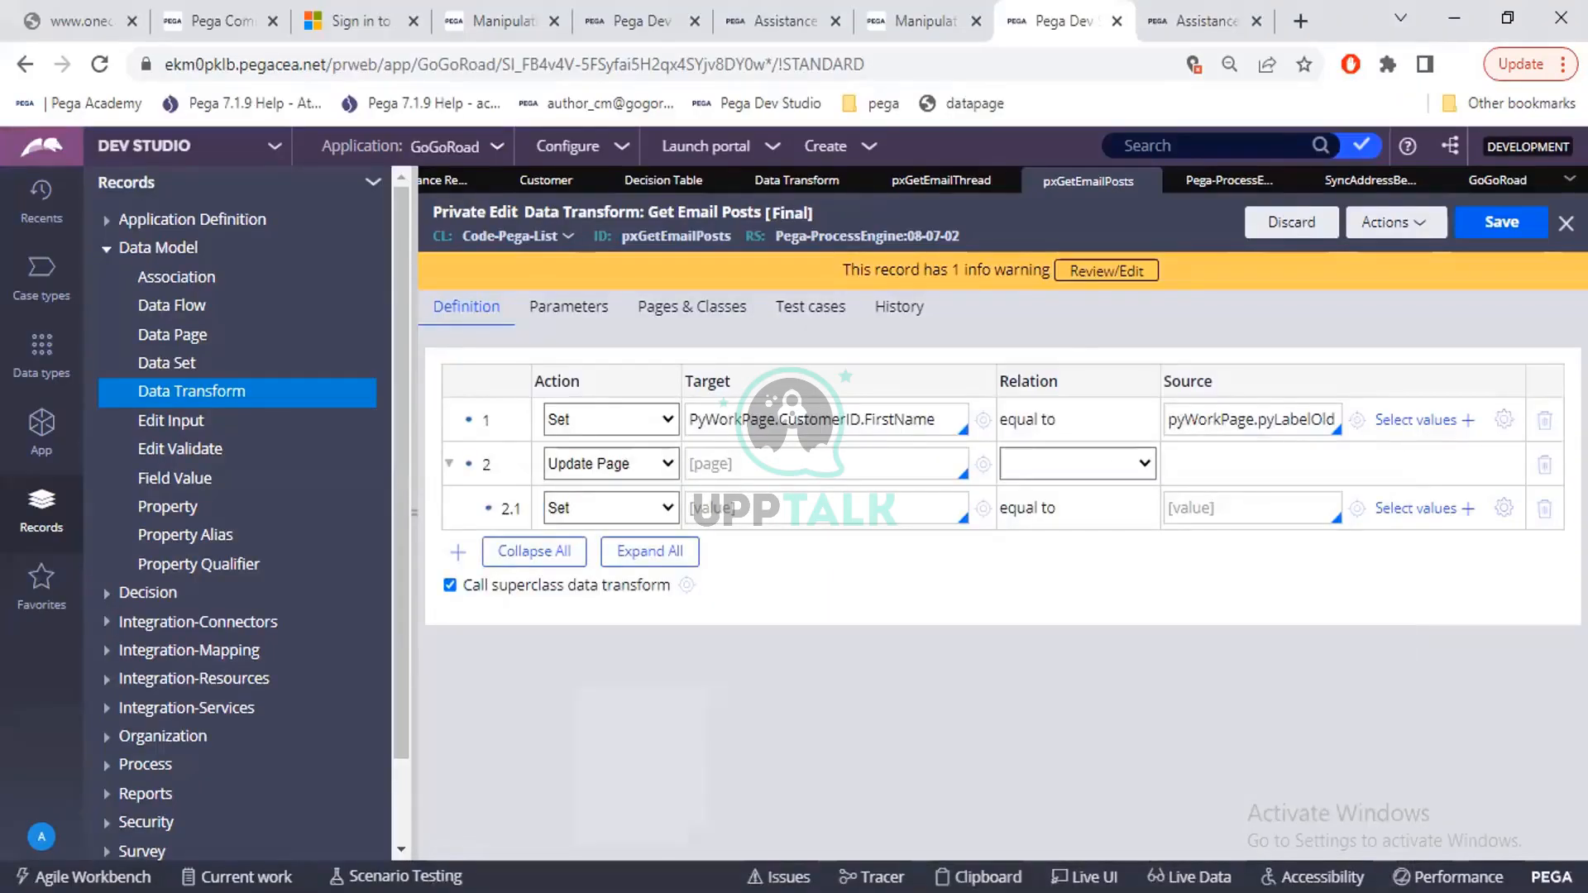
click(774, 892)
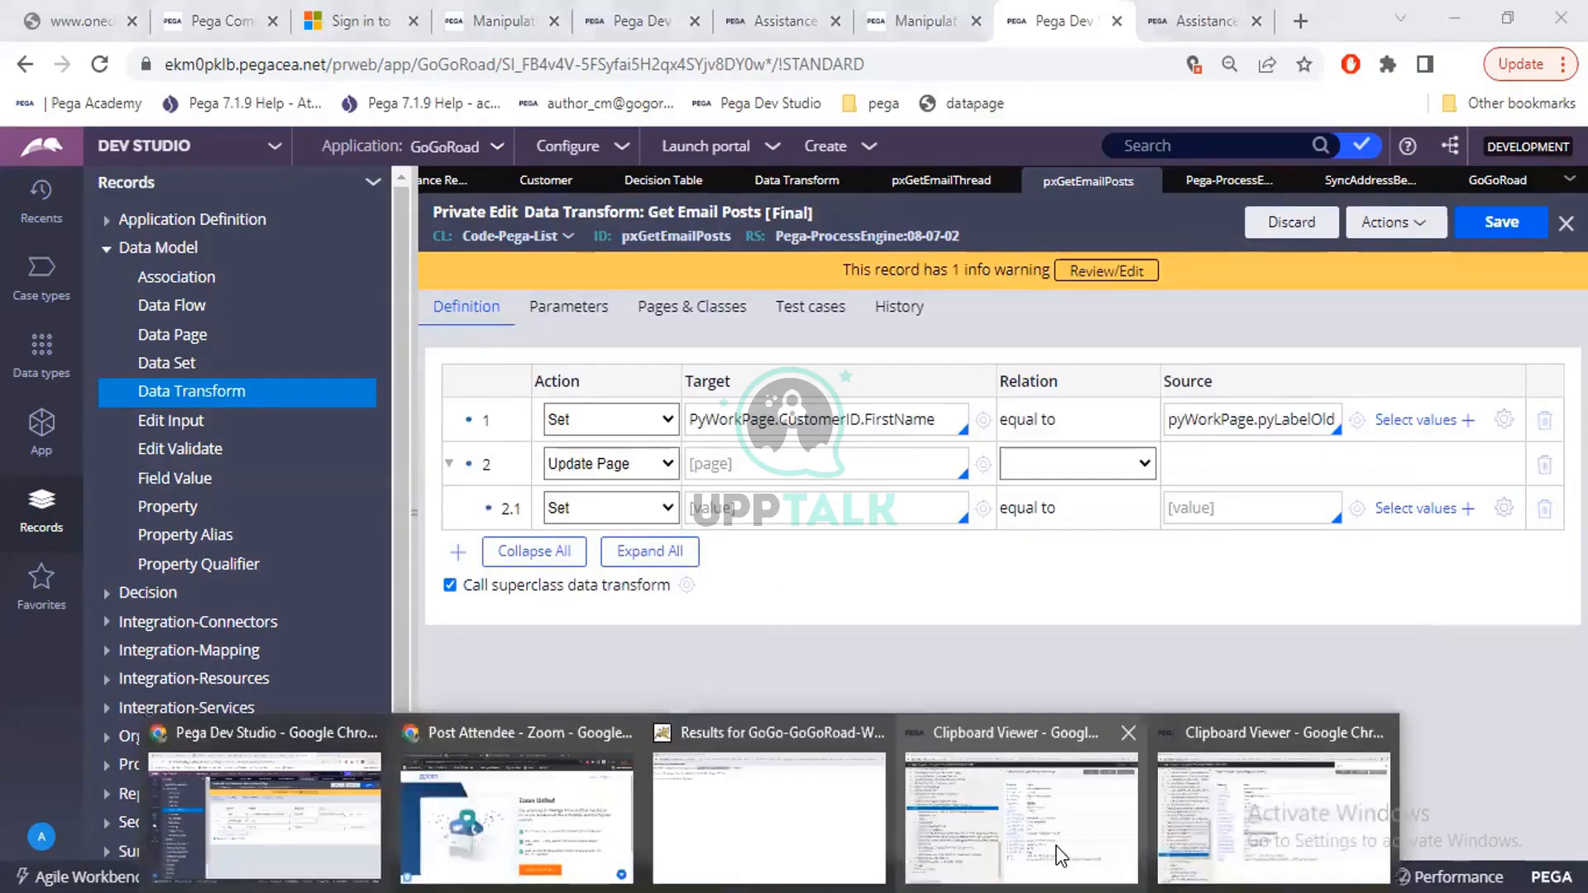
click(1272, 799)
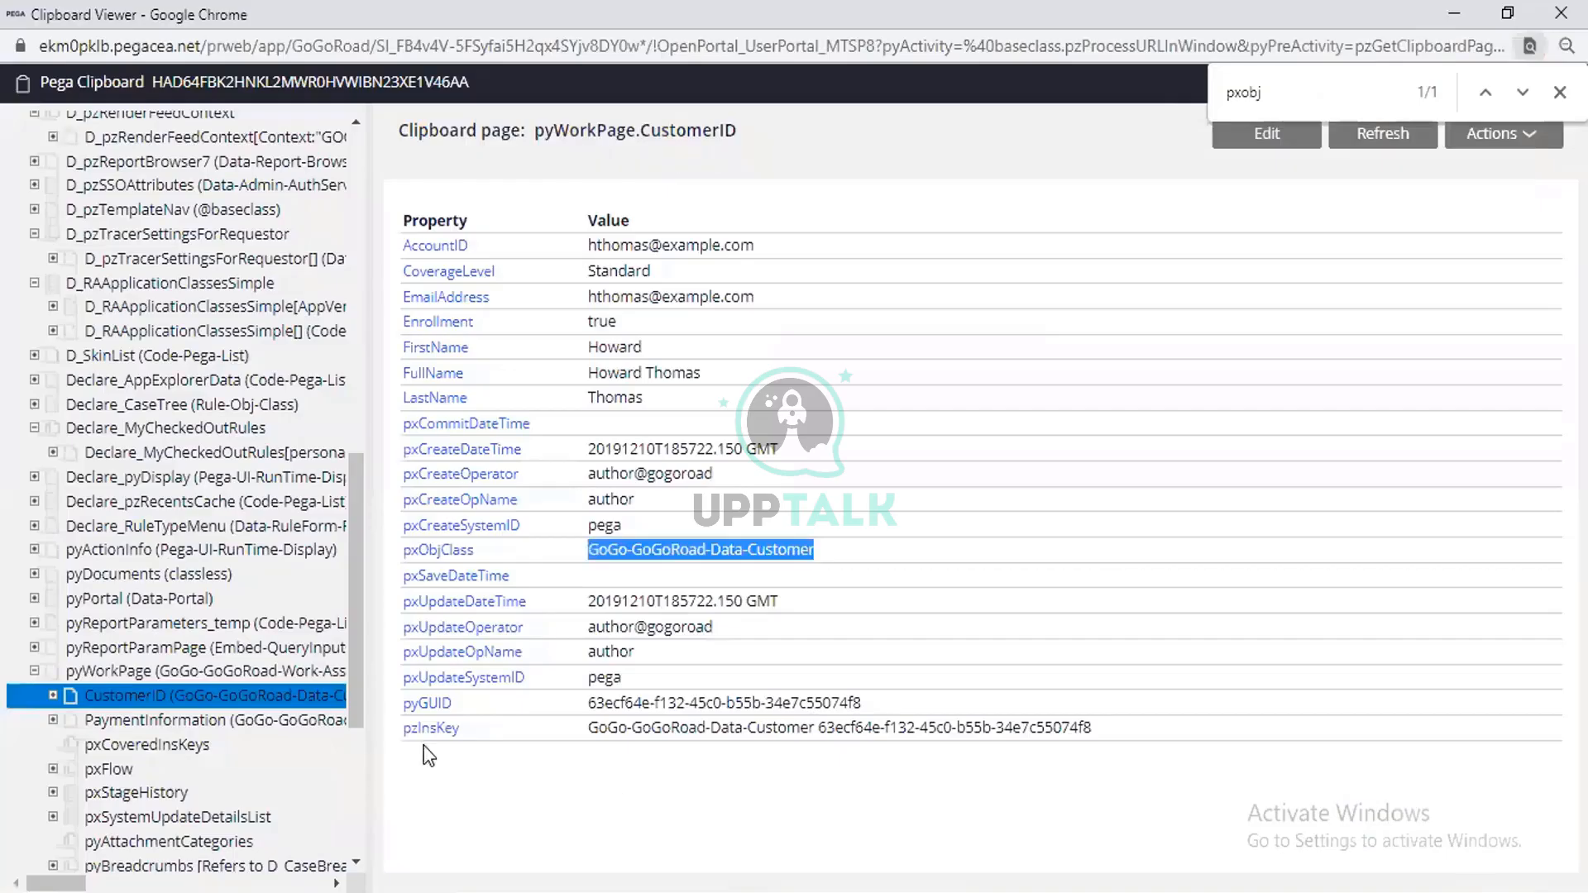
scroll(261, 736, down, 4)
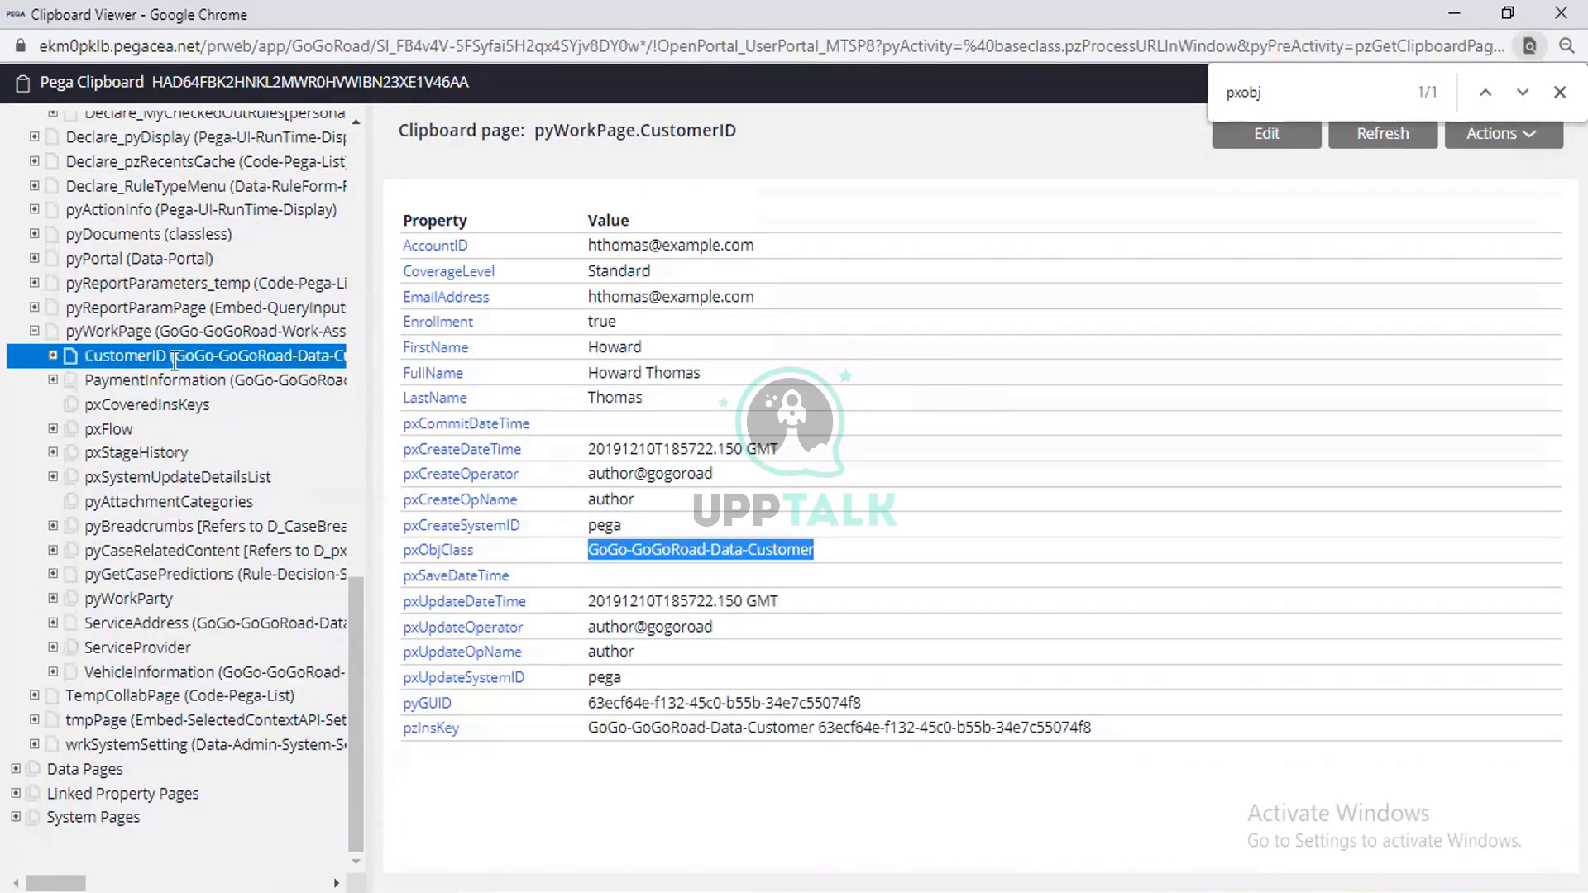
key(alt+Tab)
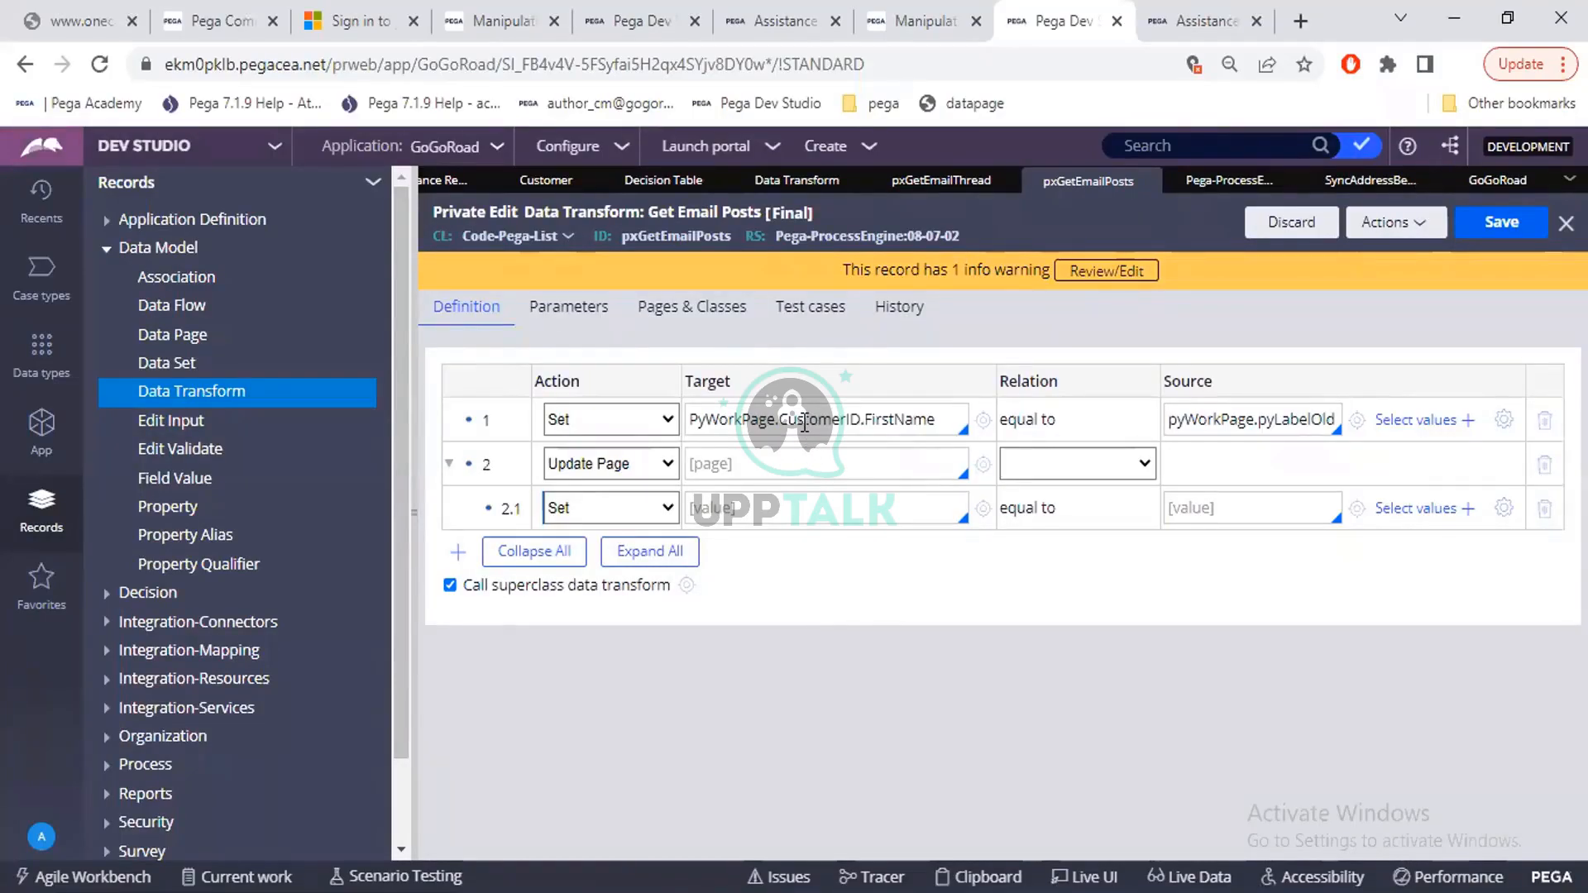
Set the target of the Update Page action in row 2 to PyWorkPage.CustomerID
click(779, 462)
key(Down)
key(Down)
key(Down)
key(Down)
key(Down)
key(Down)
key(Down)
key(Down)
key(Down)
key(Down)
key(Down)
key(Down)
key(Down)
key(Down)
key(Down)
key(Down)
key(Down)
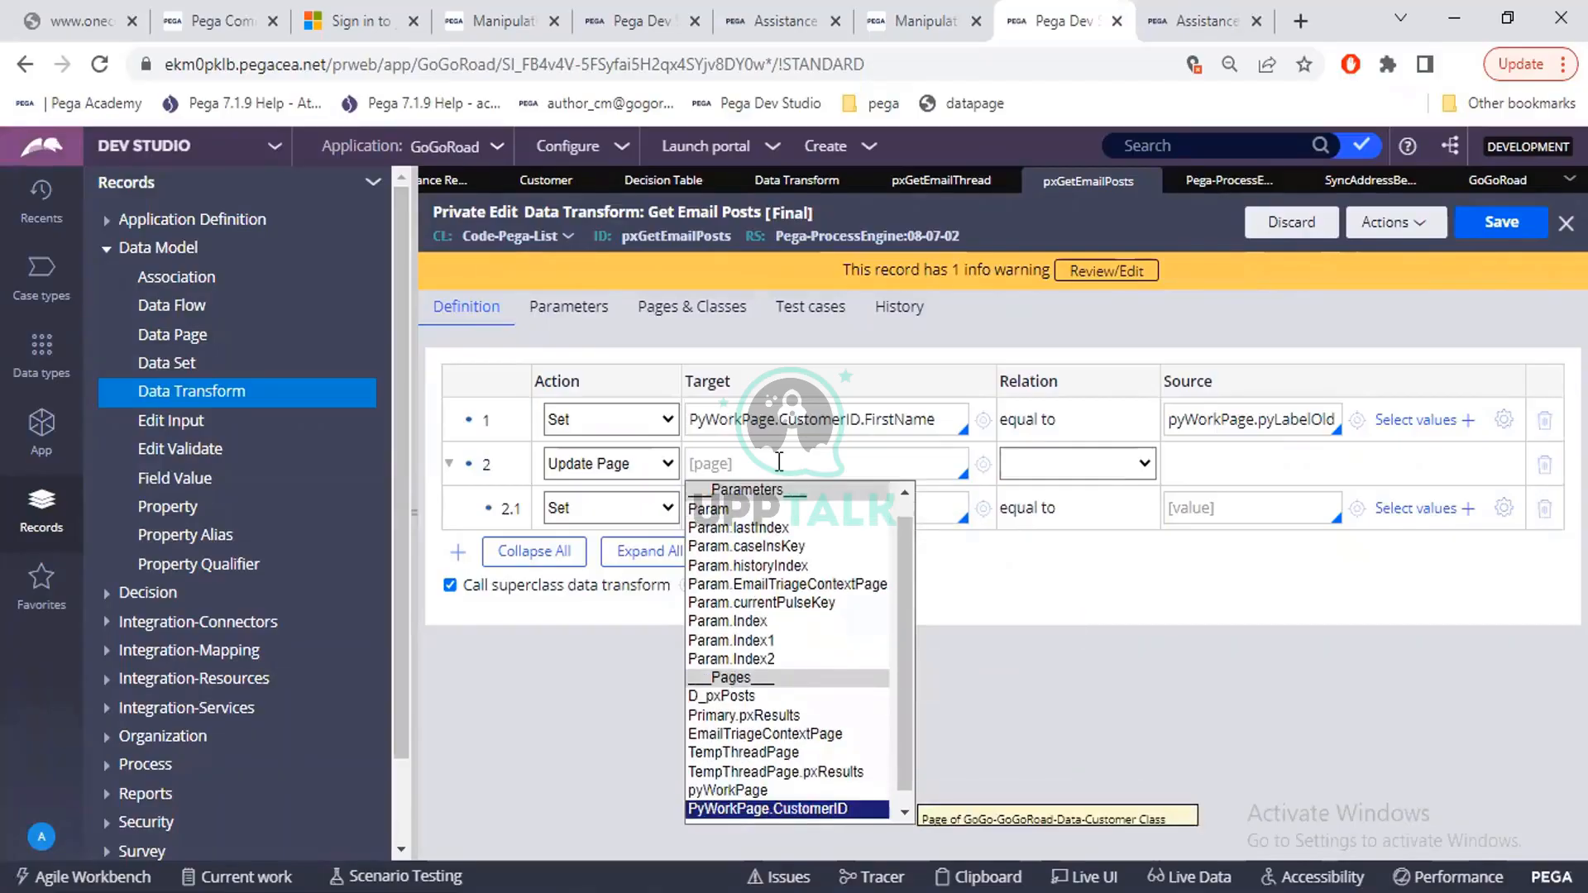
key(Return)
text(.CustomerID.)
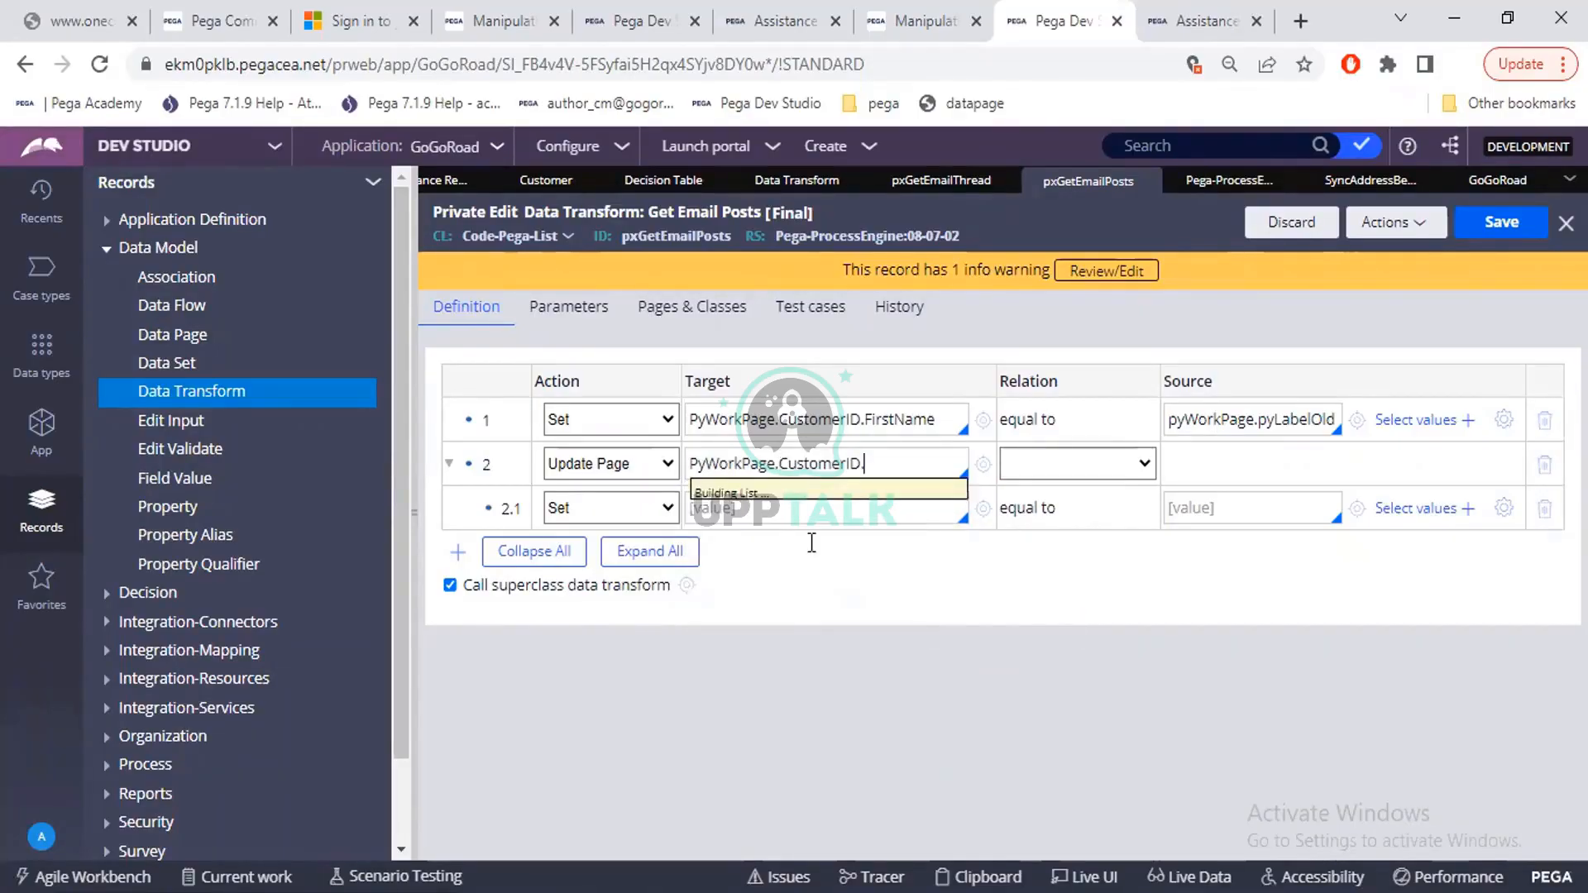
key(BackSpace)
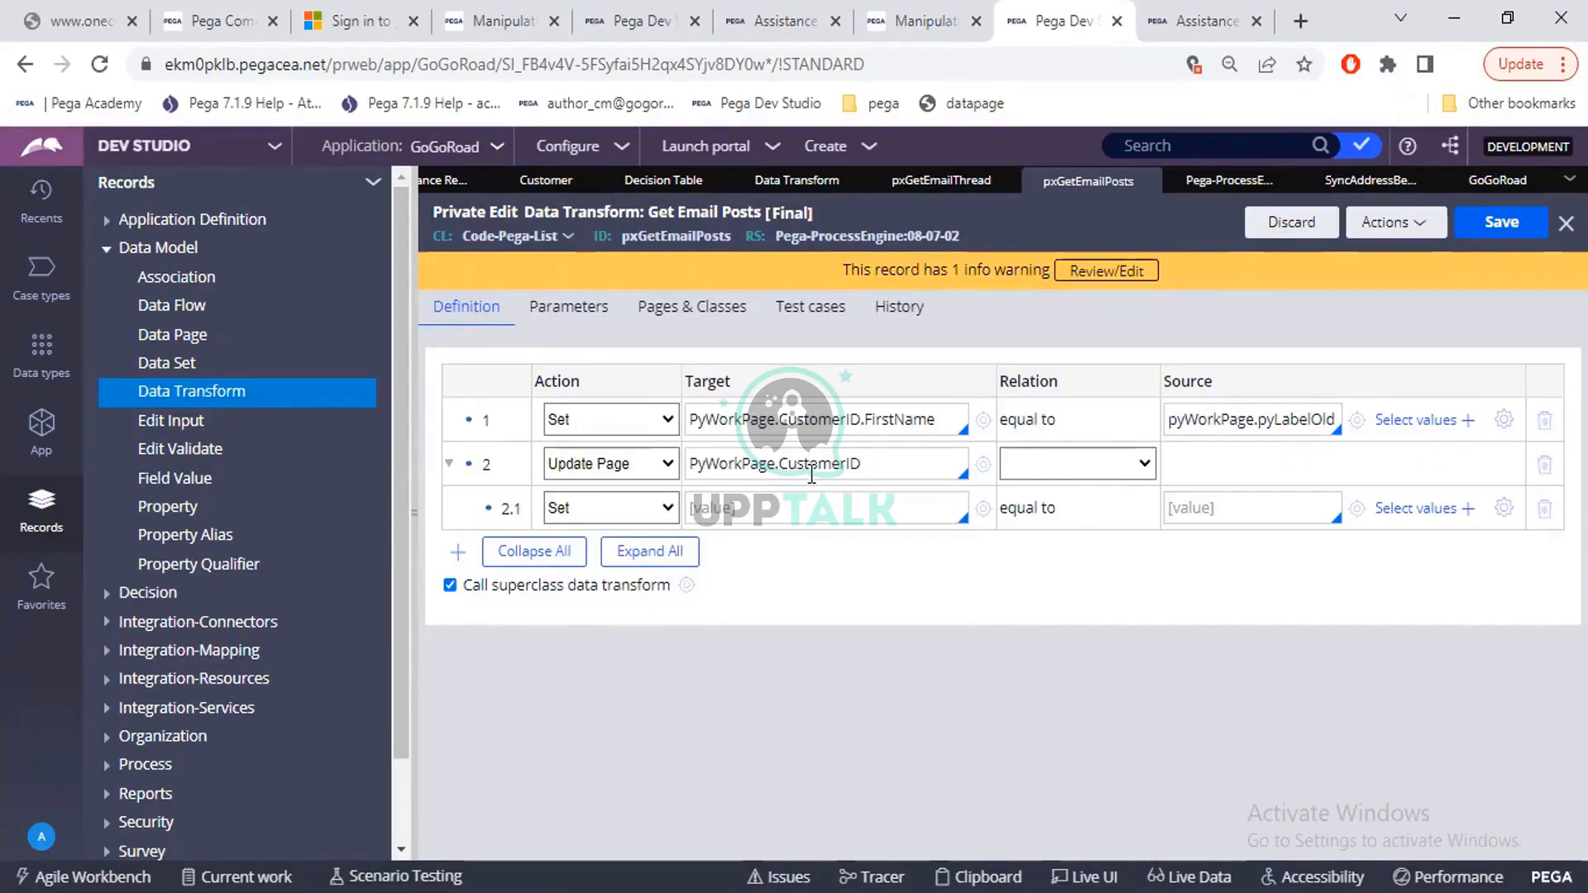
Set the target of the nested Set action in row 2.1 to the .AccountID property
double_click(911, 422)
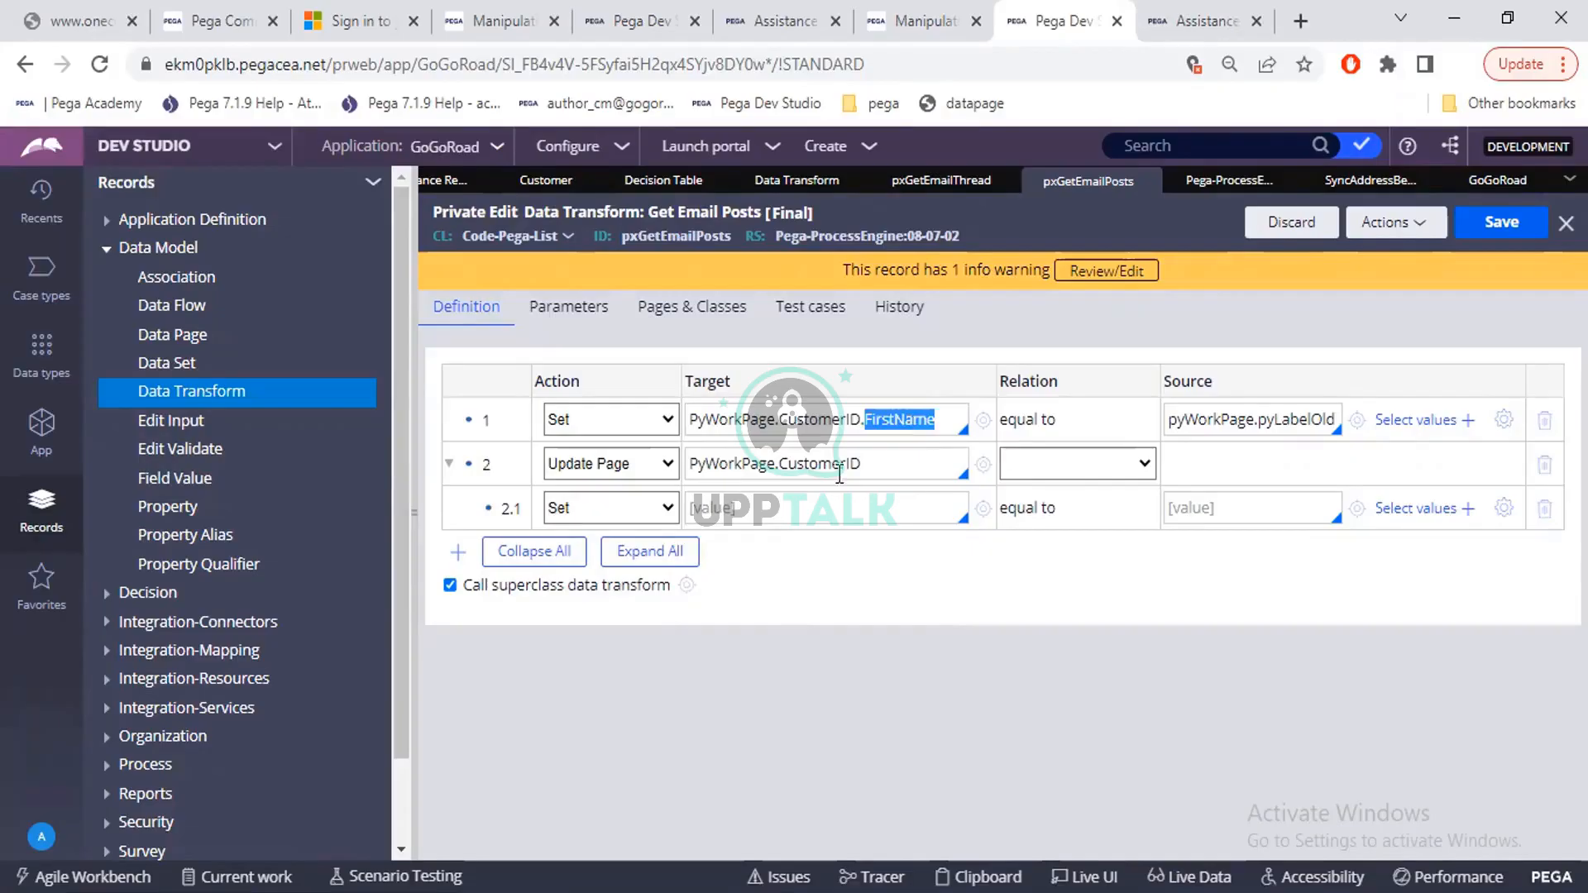
click(781, 504)
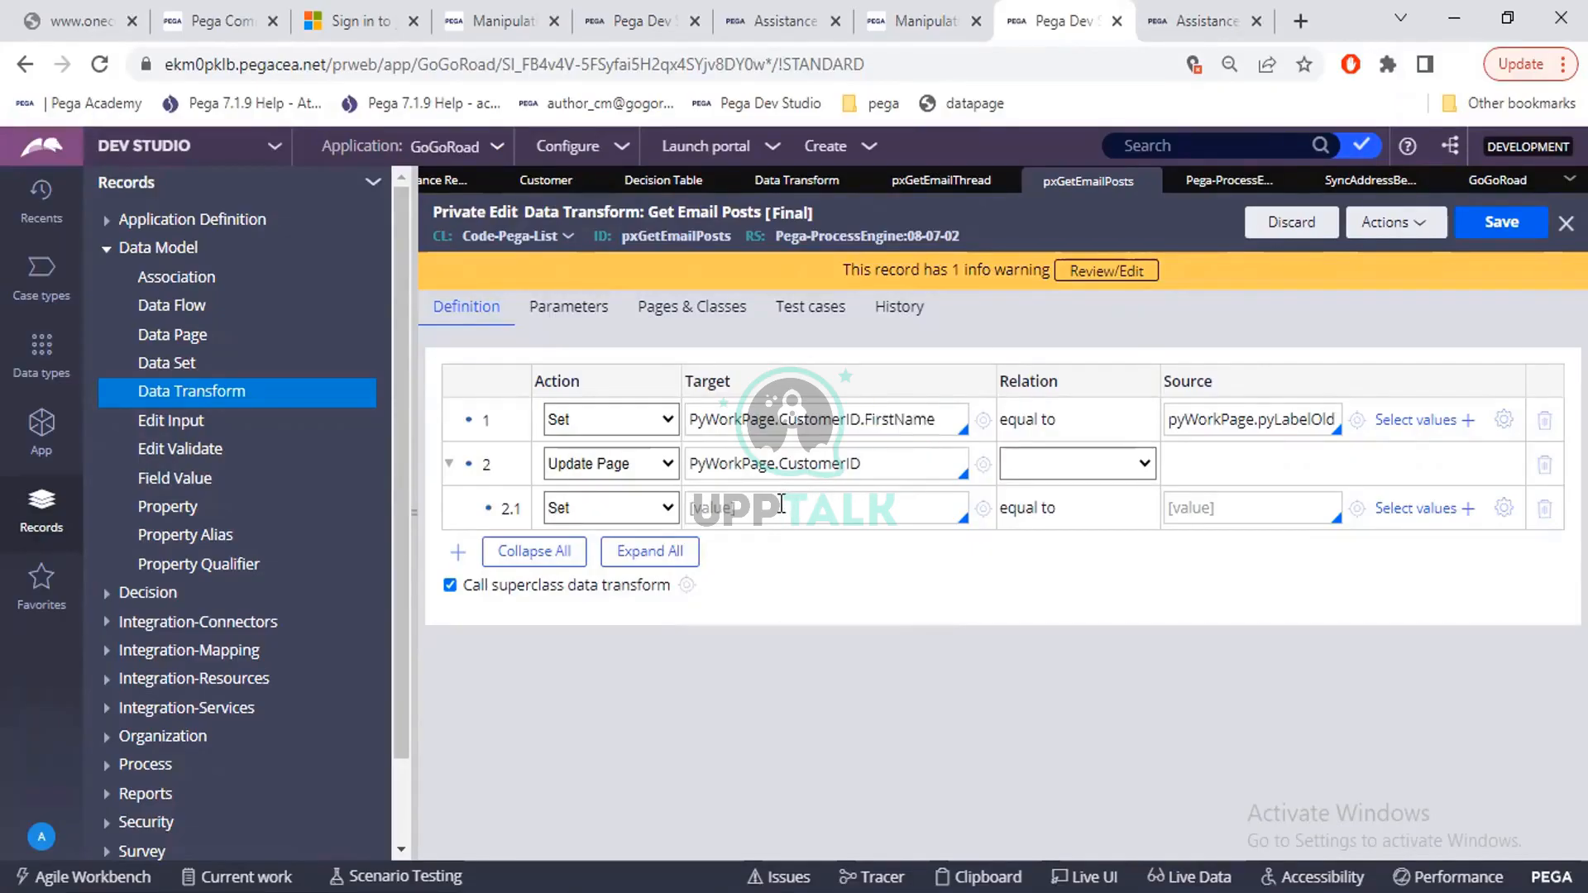
text(.)
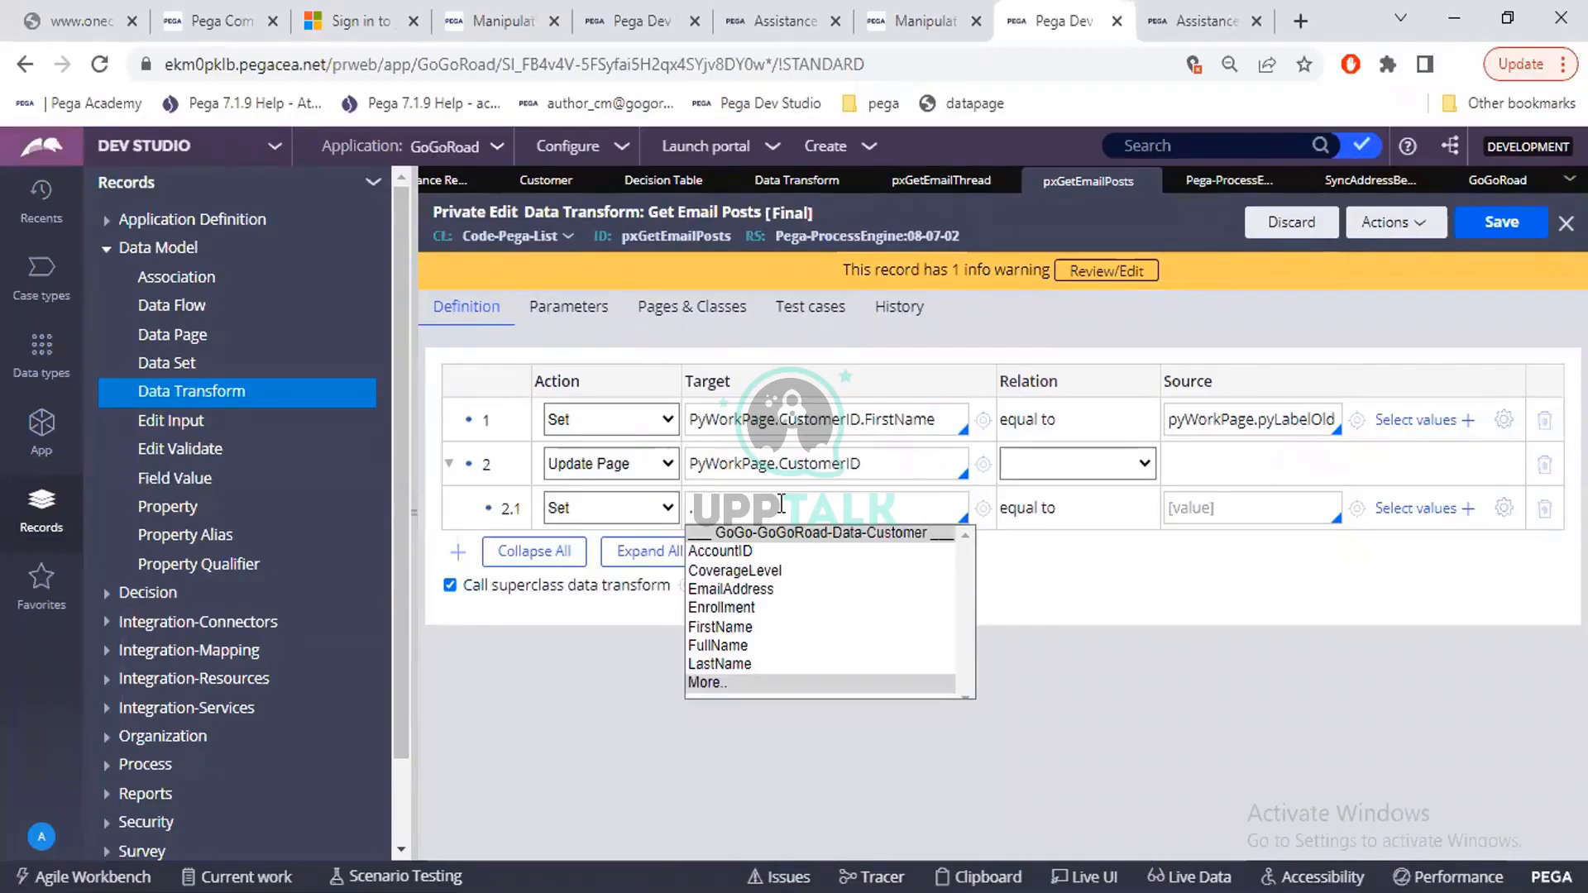
key(Down)
key(Return)
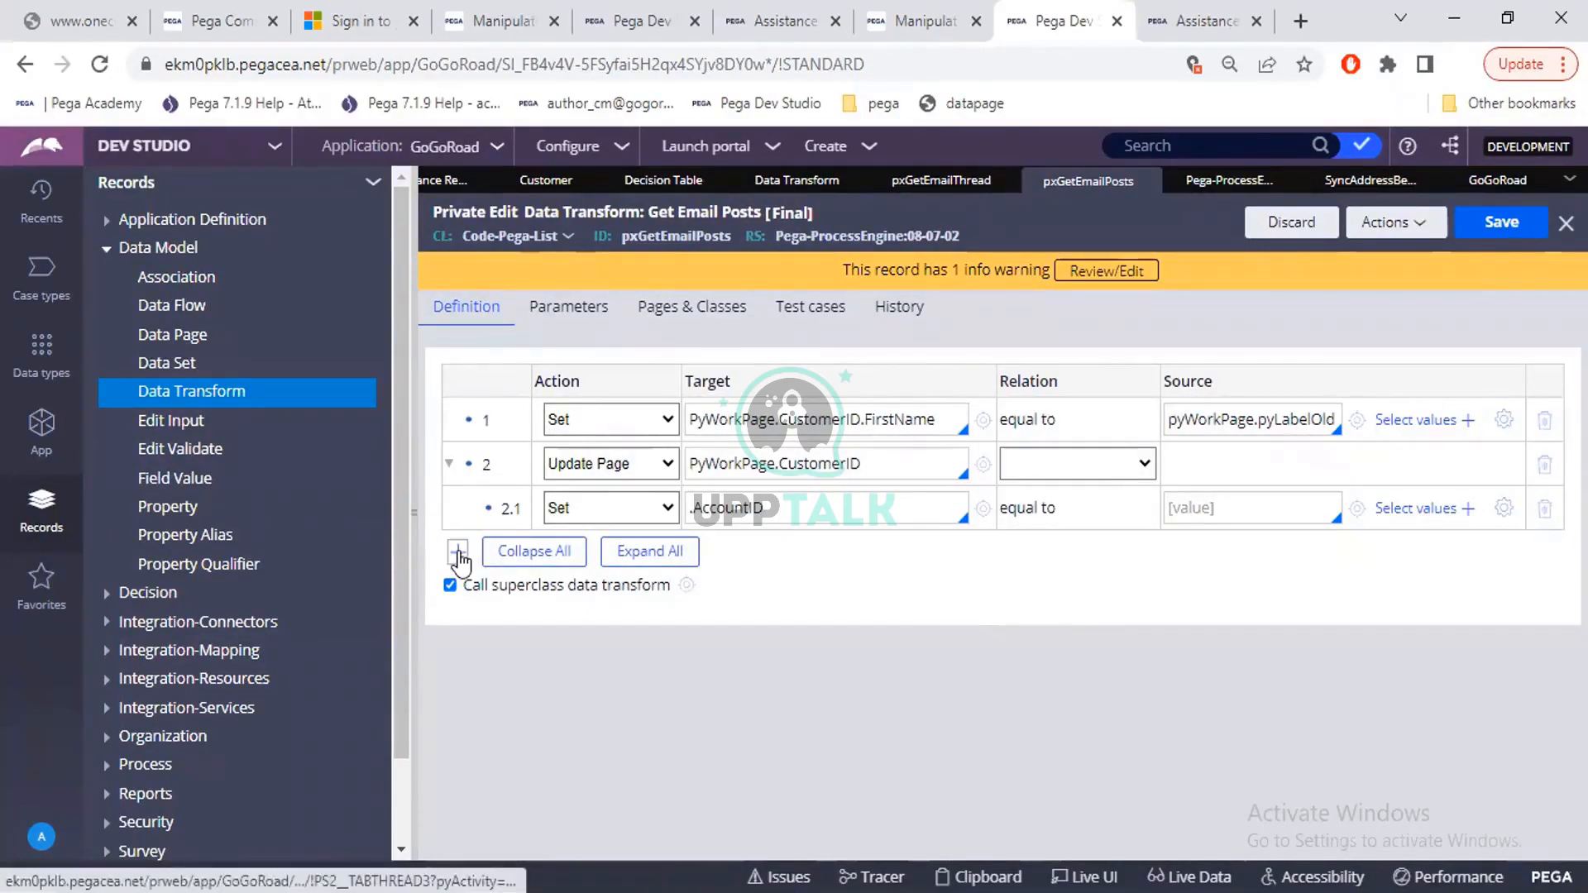
Add a nested Set row 2.2 under Update Page with .CoverageLevel as its target
click(723, 551)
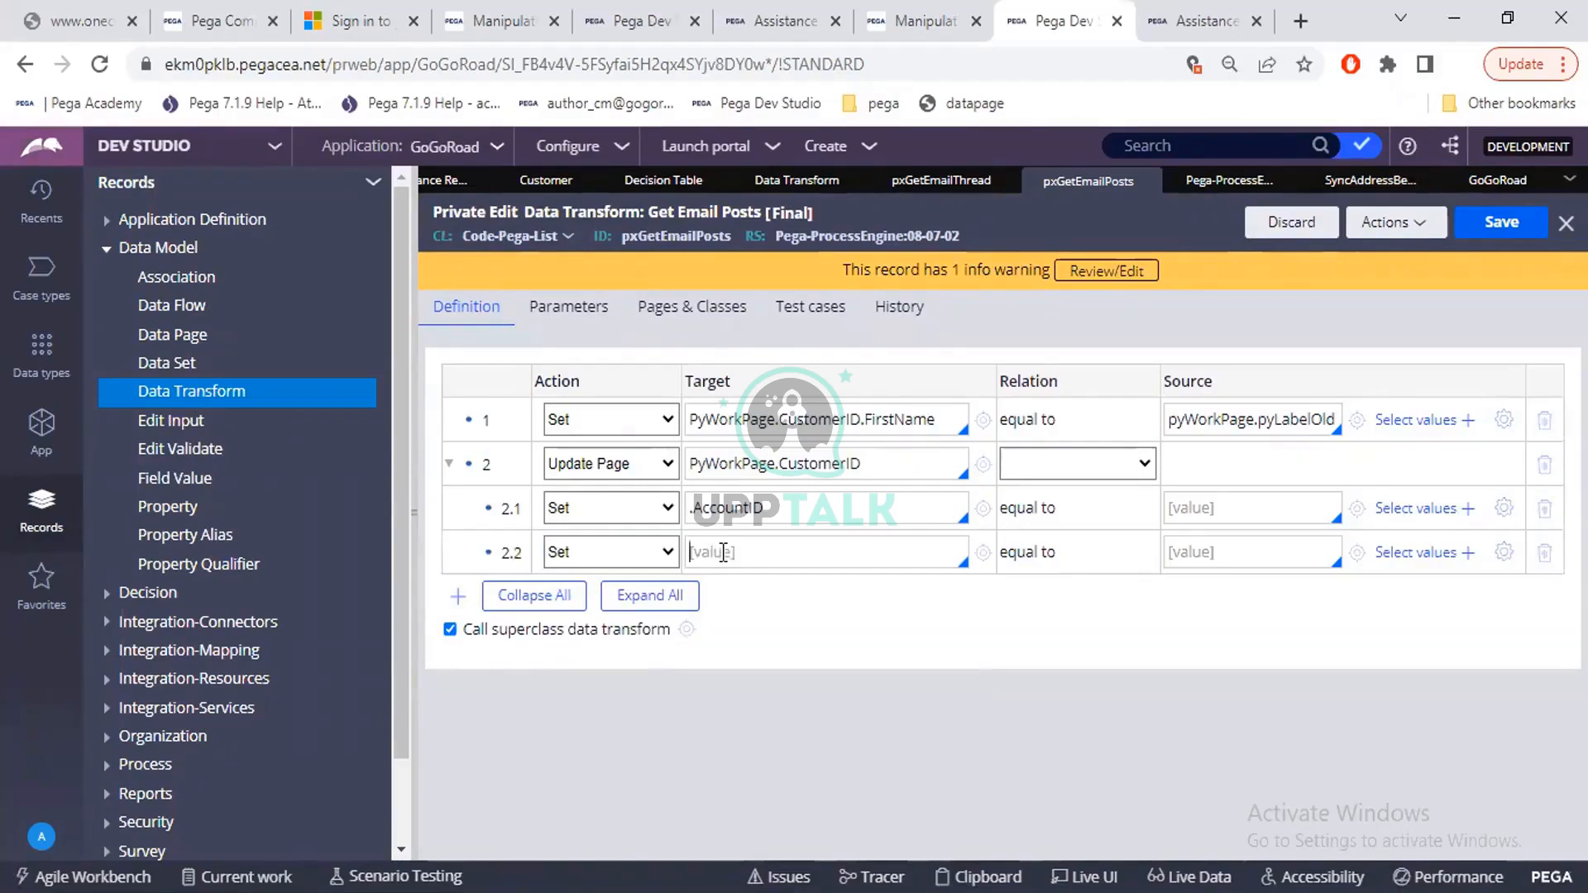
text(.)
key(Down)
key(Down)
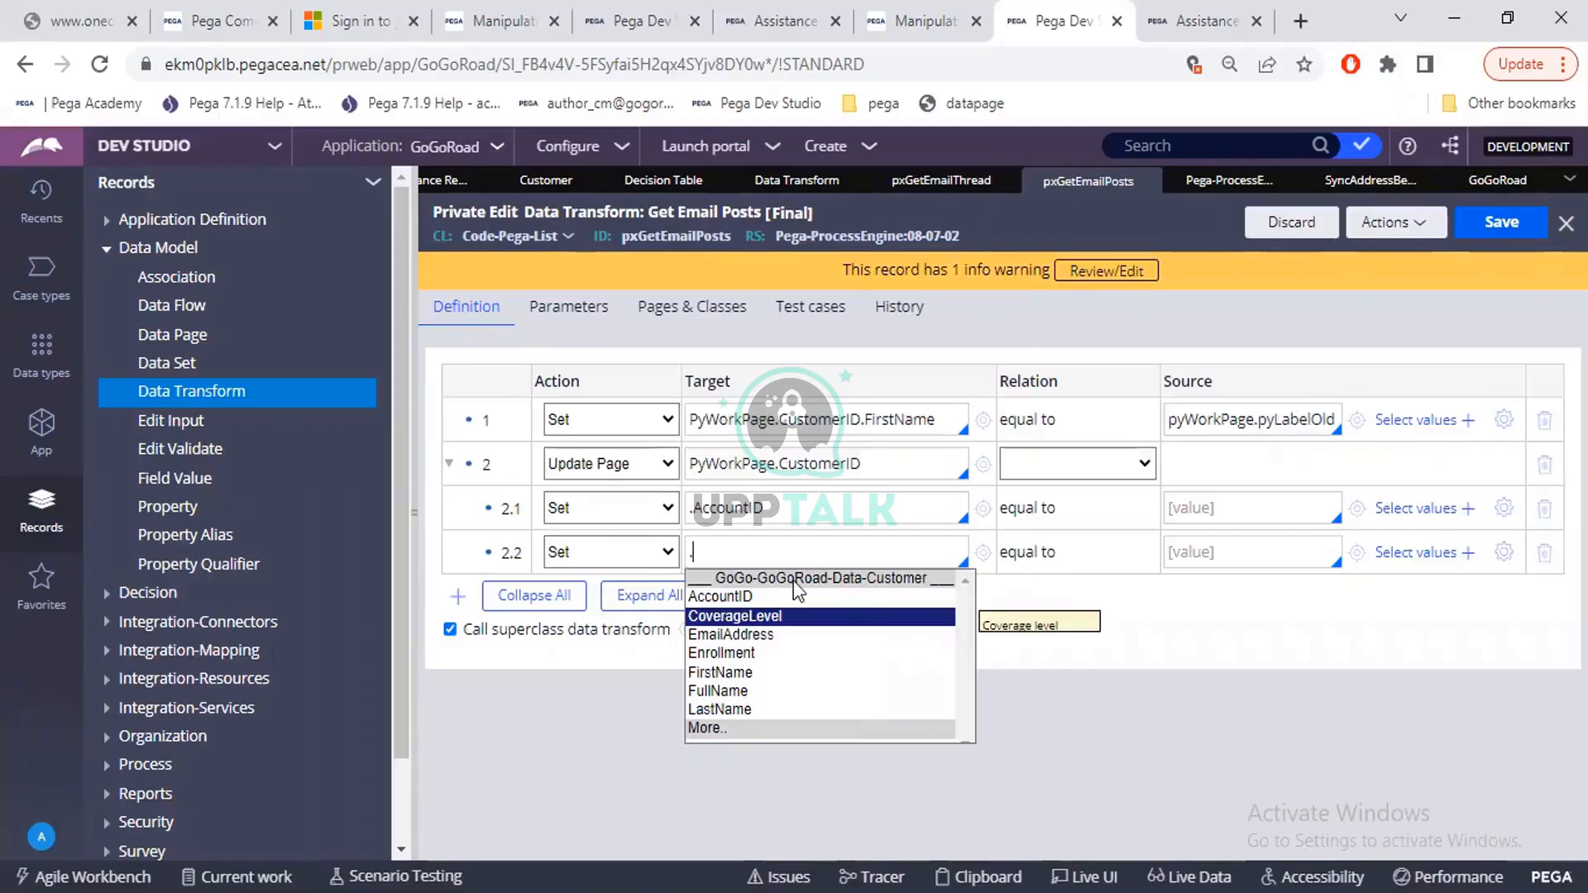
key(Return)
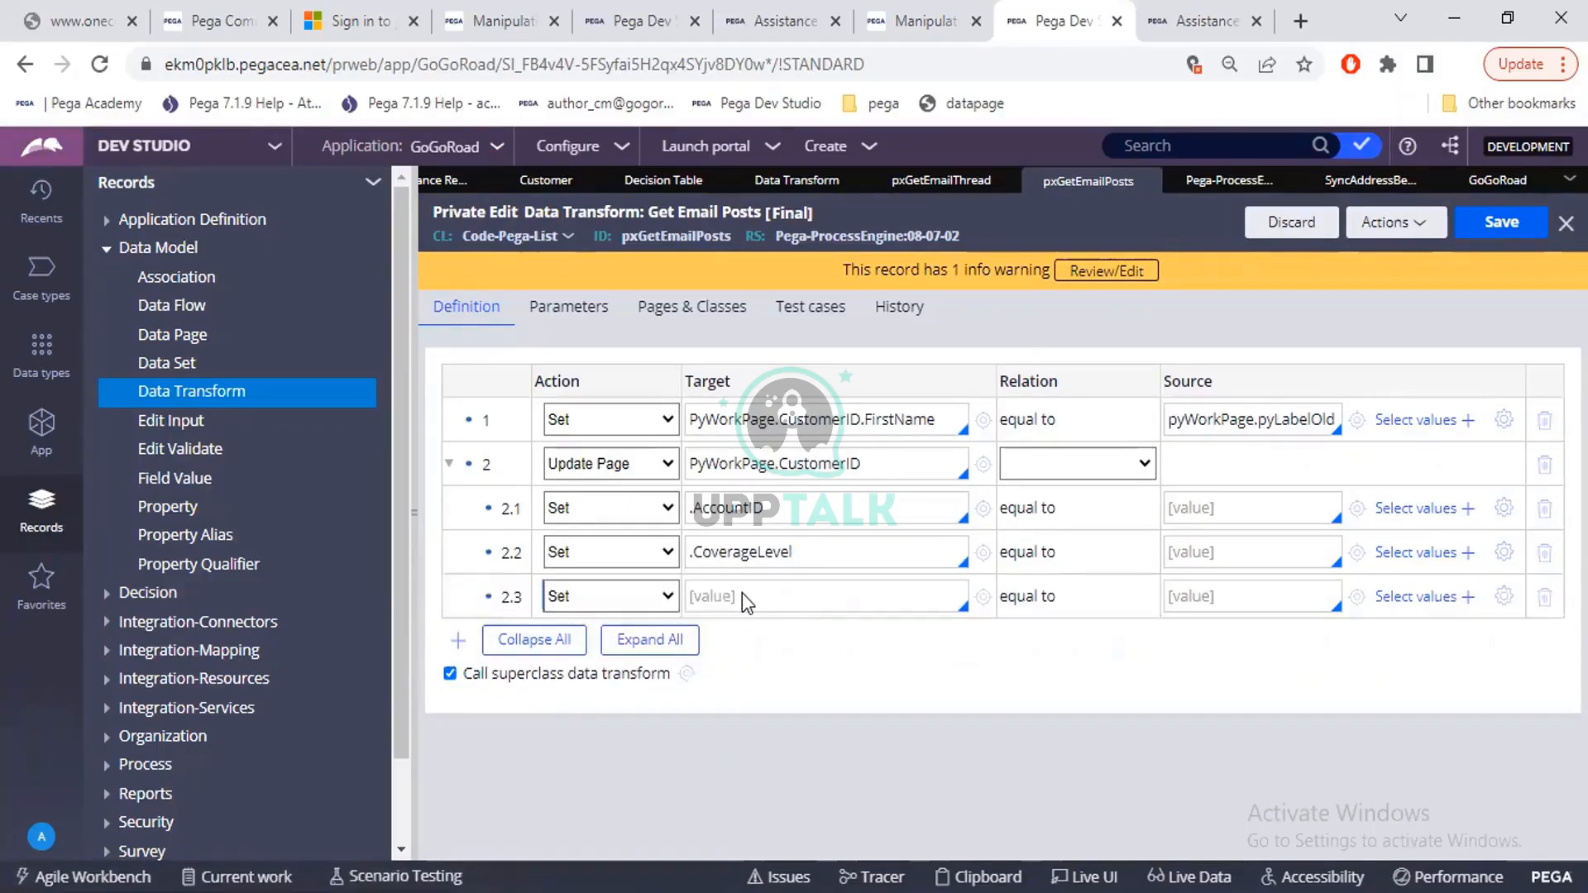
click(745, 594)
drag(939, 426, 739, 433)
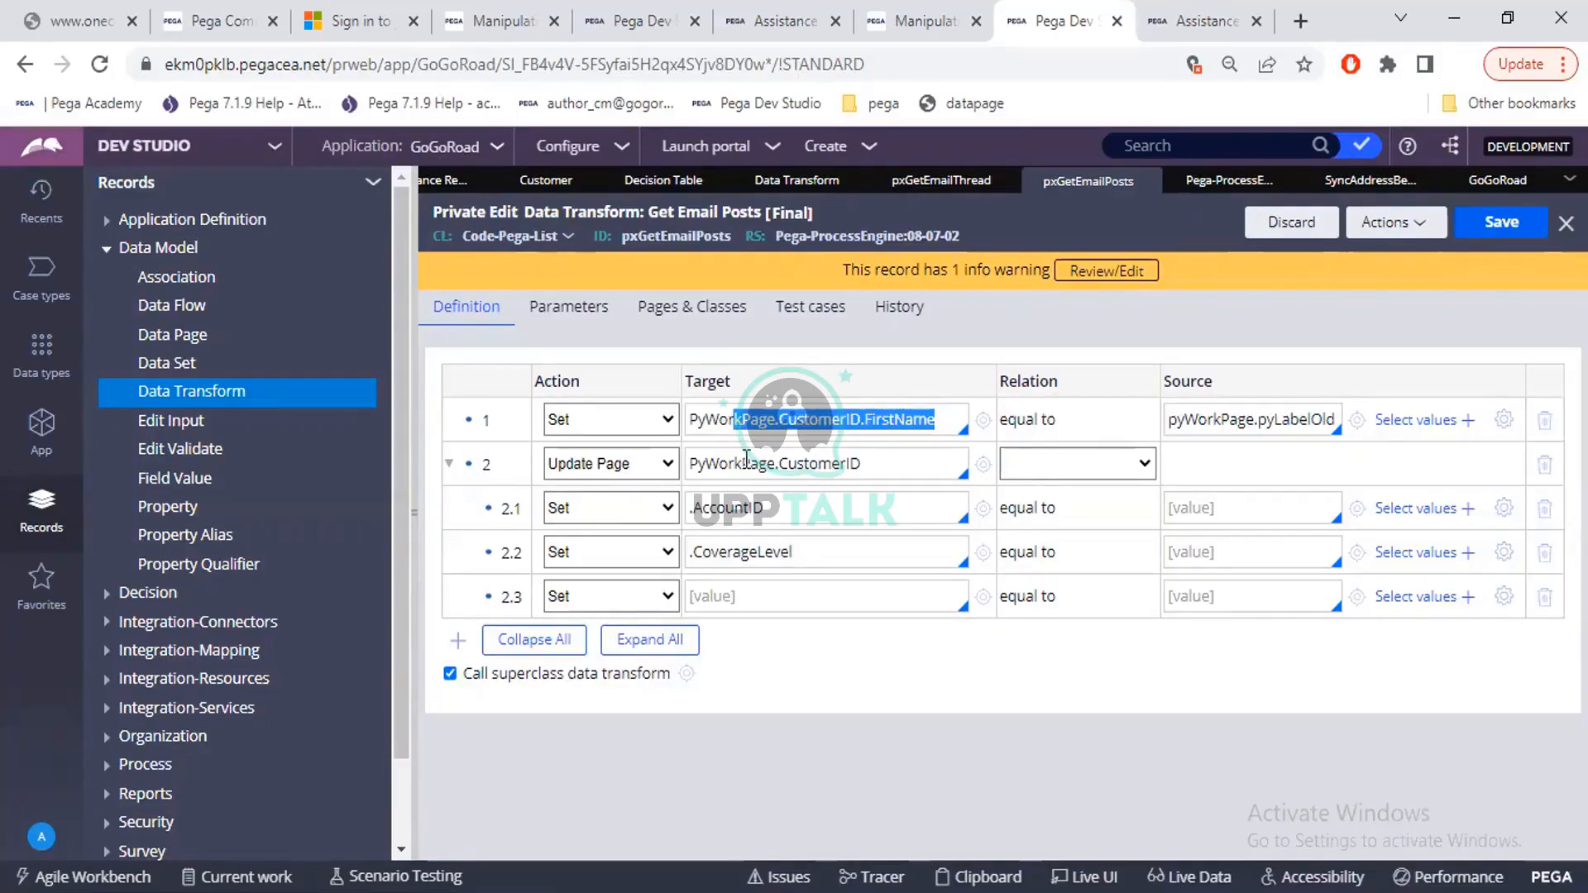
click(746, 462)
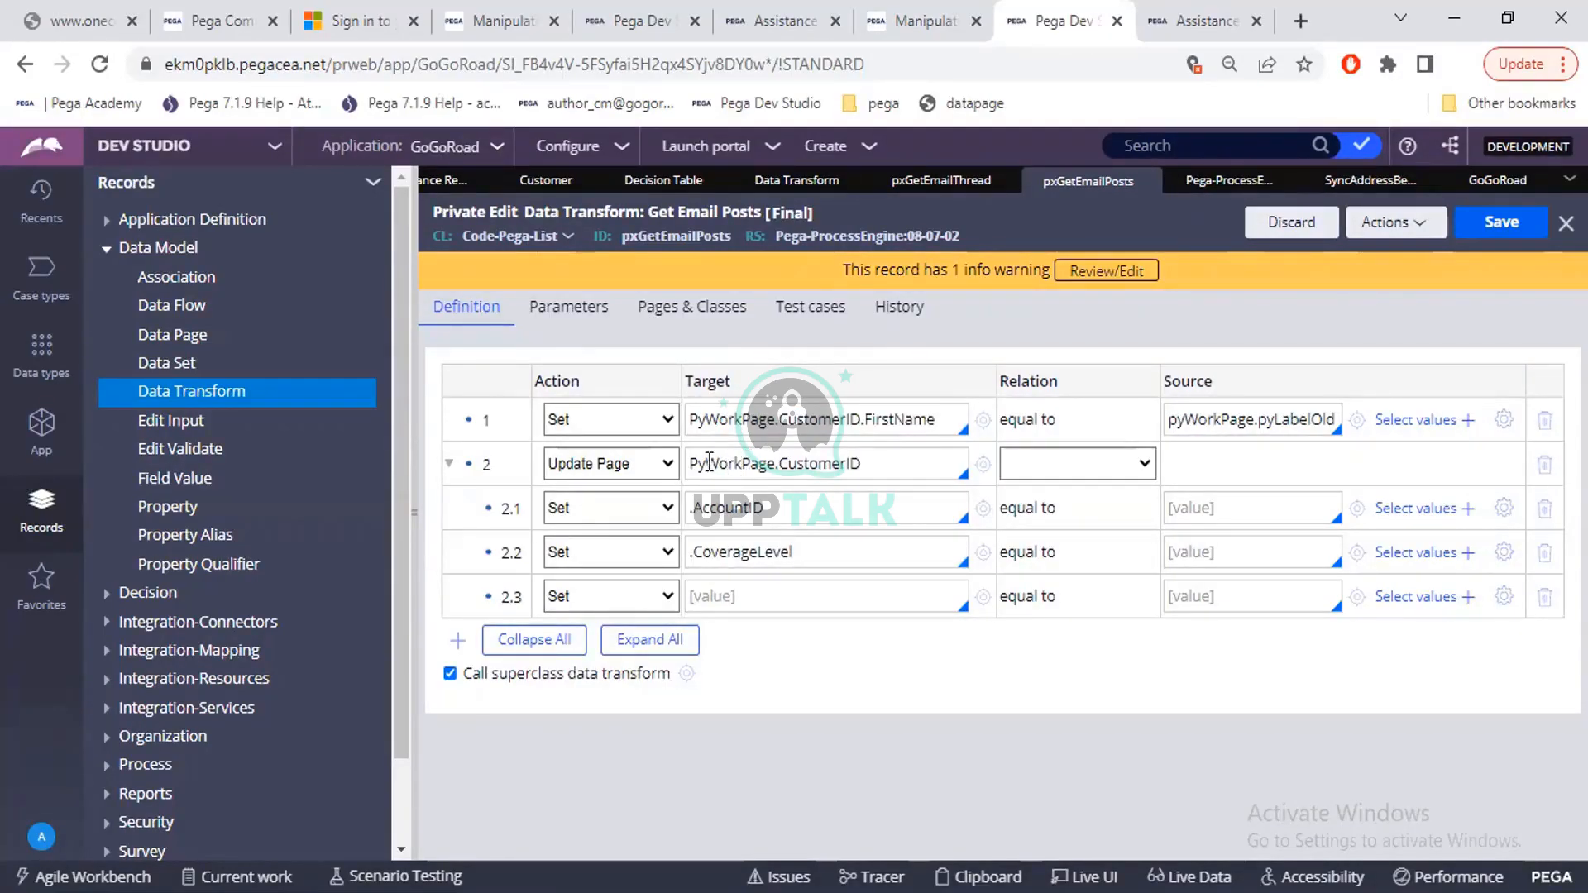
drag(696, 457, 876, 461)
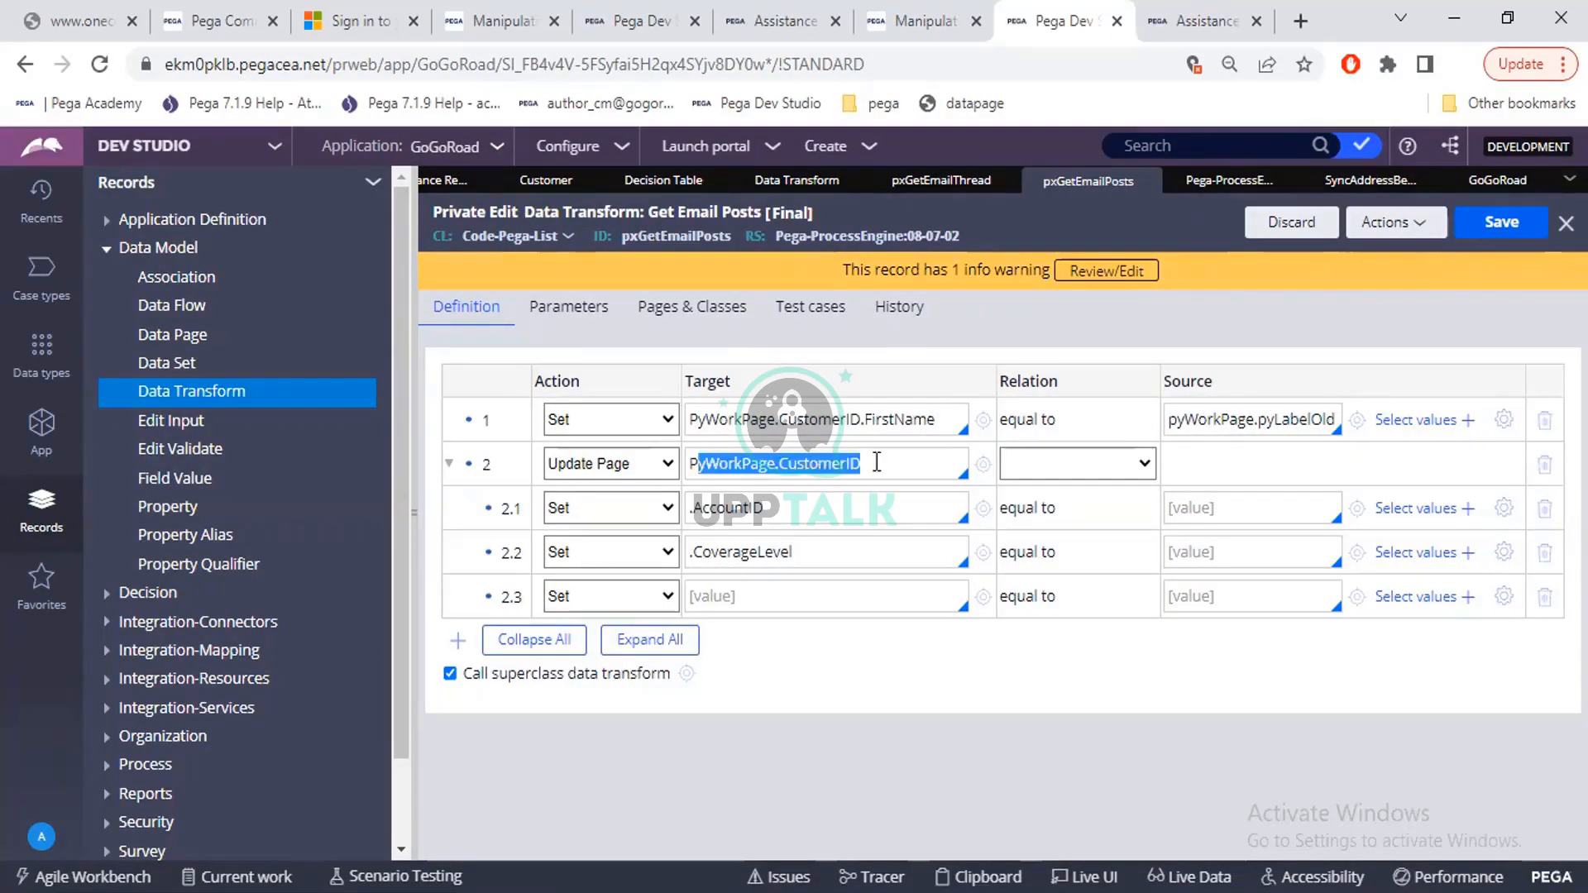
click(816, 507)
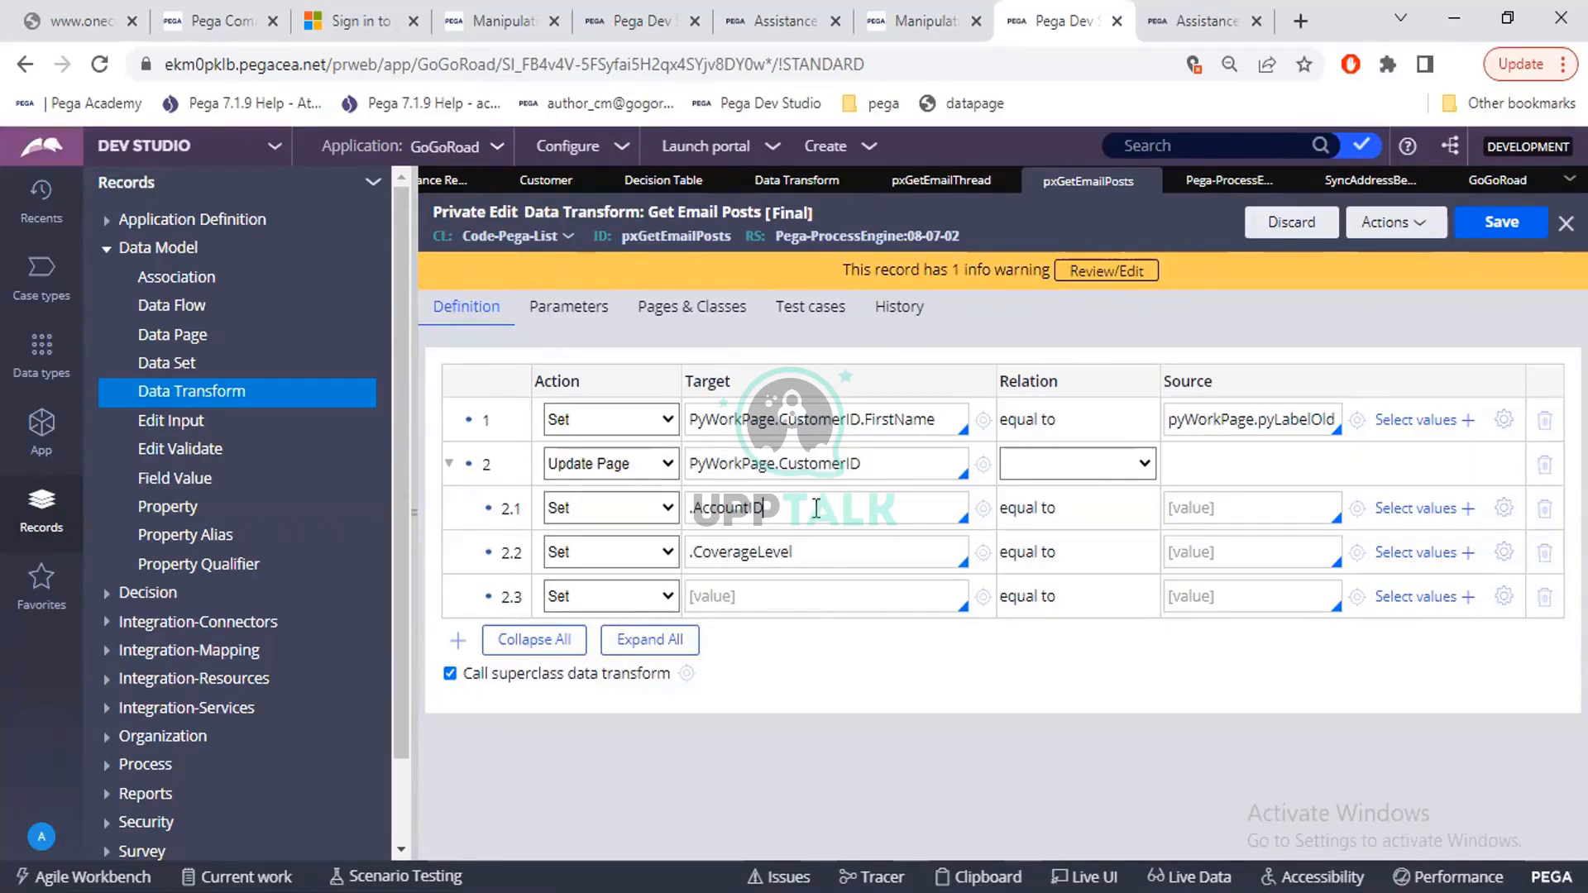
click(809, 552)
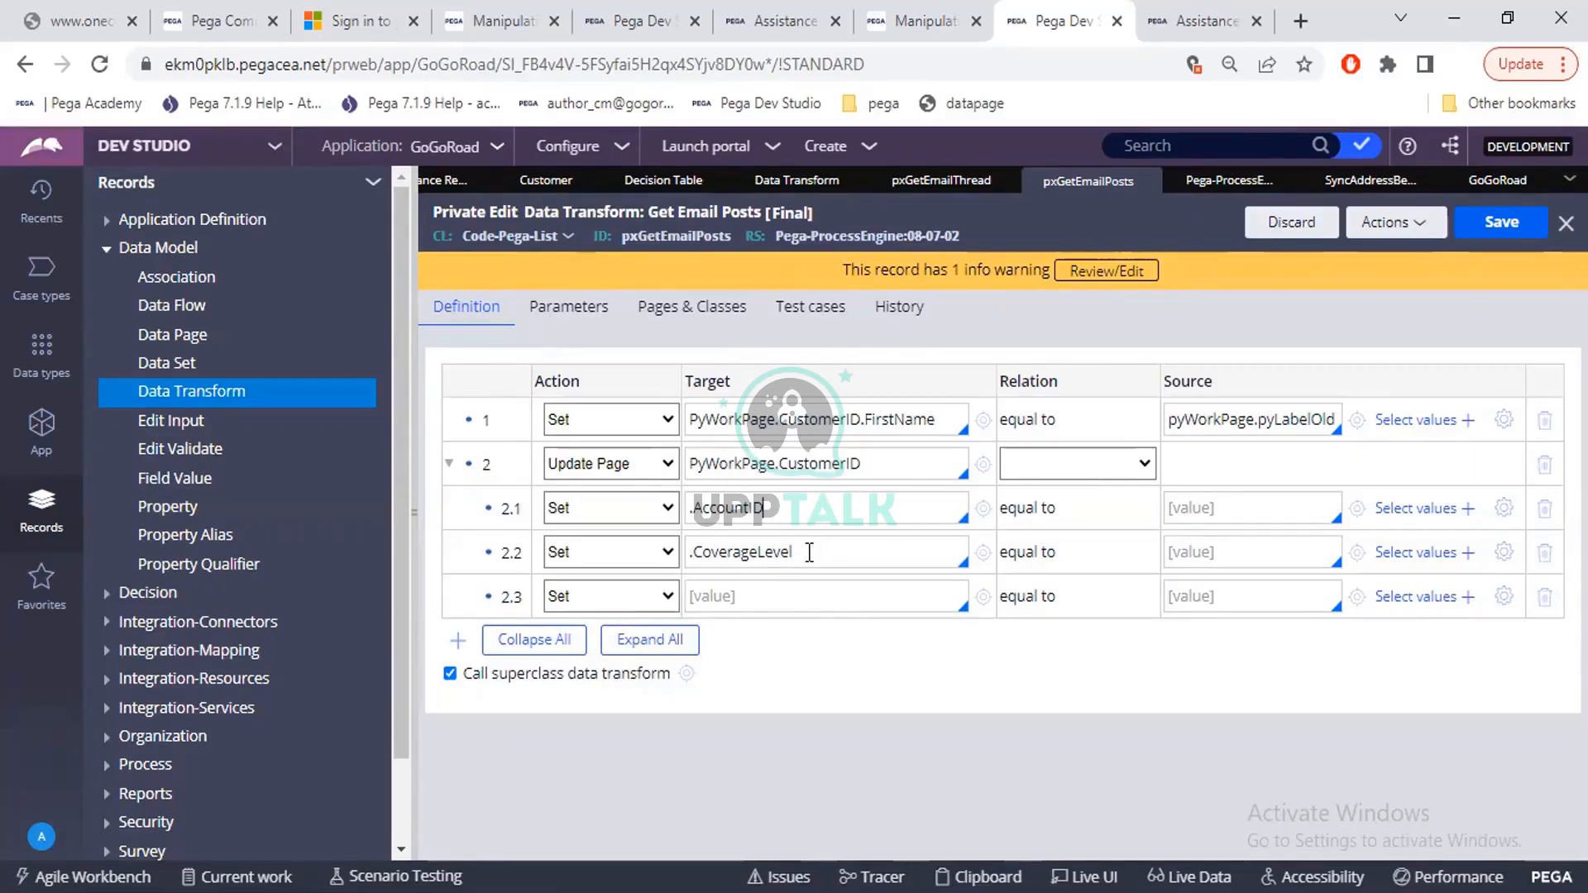
Set the target of the nested Set action in row 2.3 to .AccountID
click(776, 587)
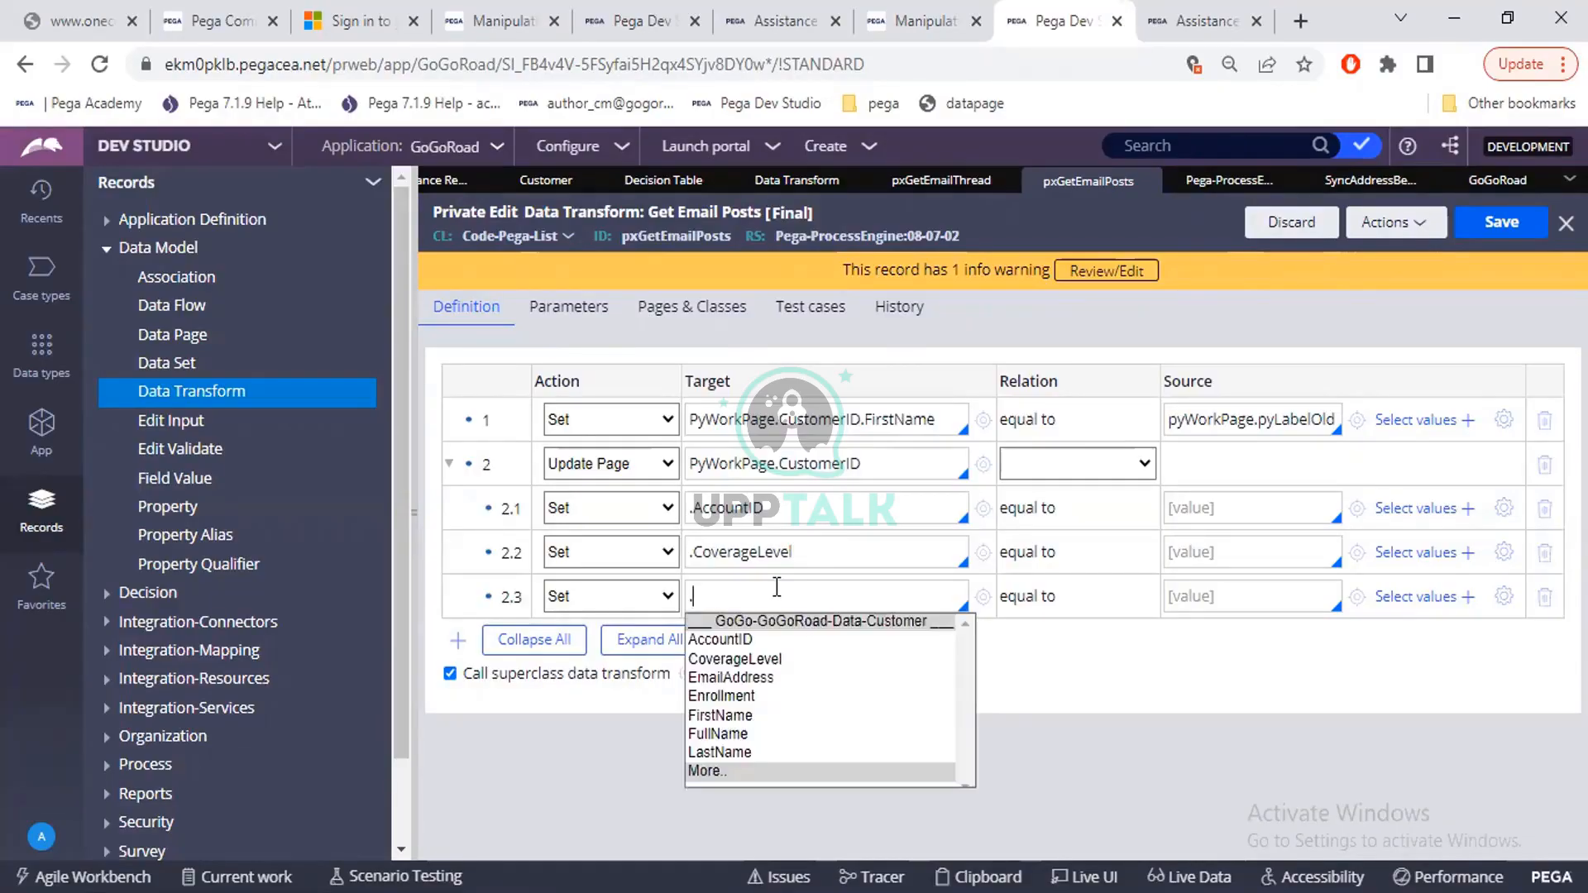
key(Down)
key(Up)
key(Return)
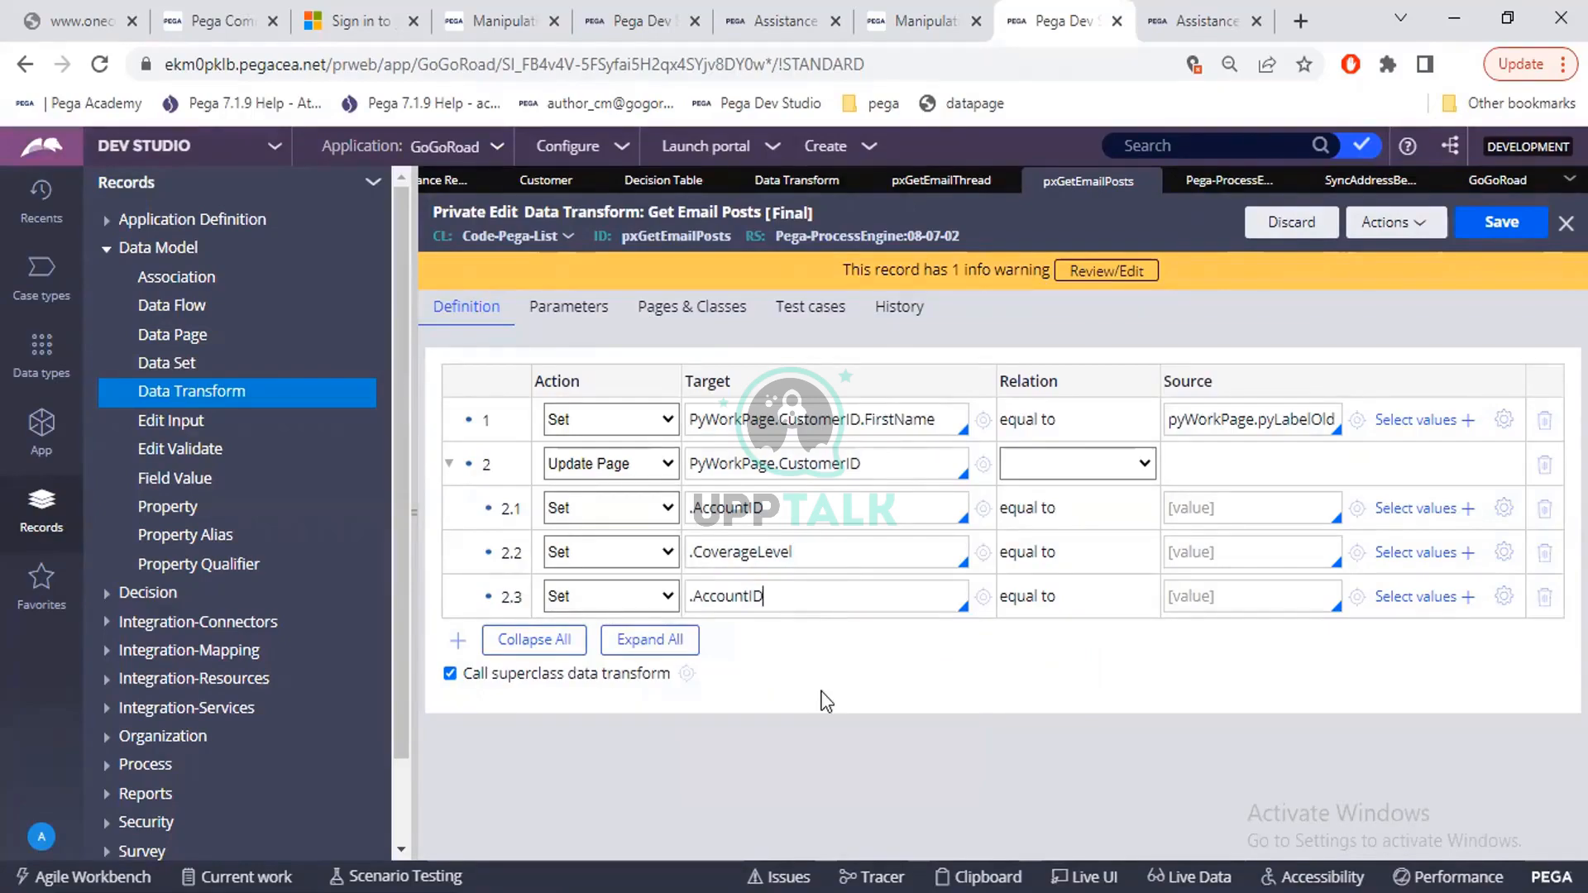
Set the source of row 2.1 to an empty string "" and the source of row 2.2 to .IndexList
click(1192, 510)
text("")
click(1195, 550)
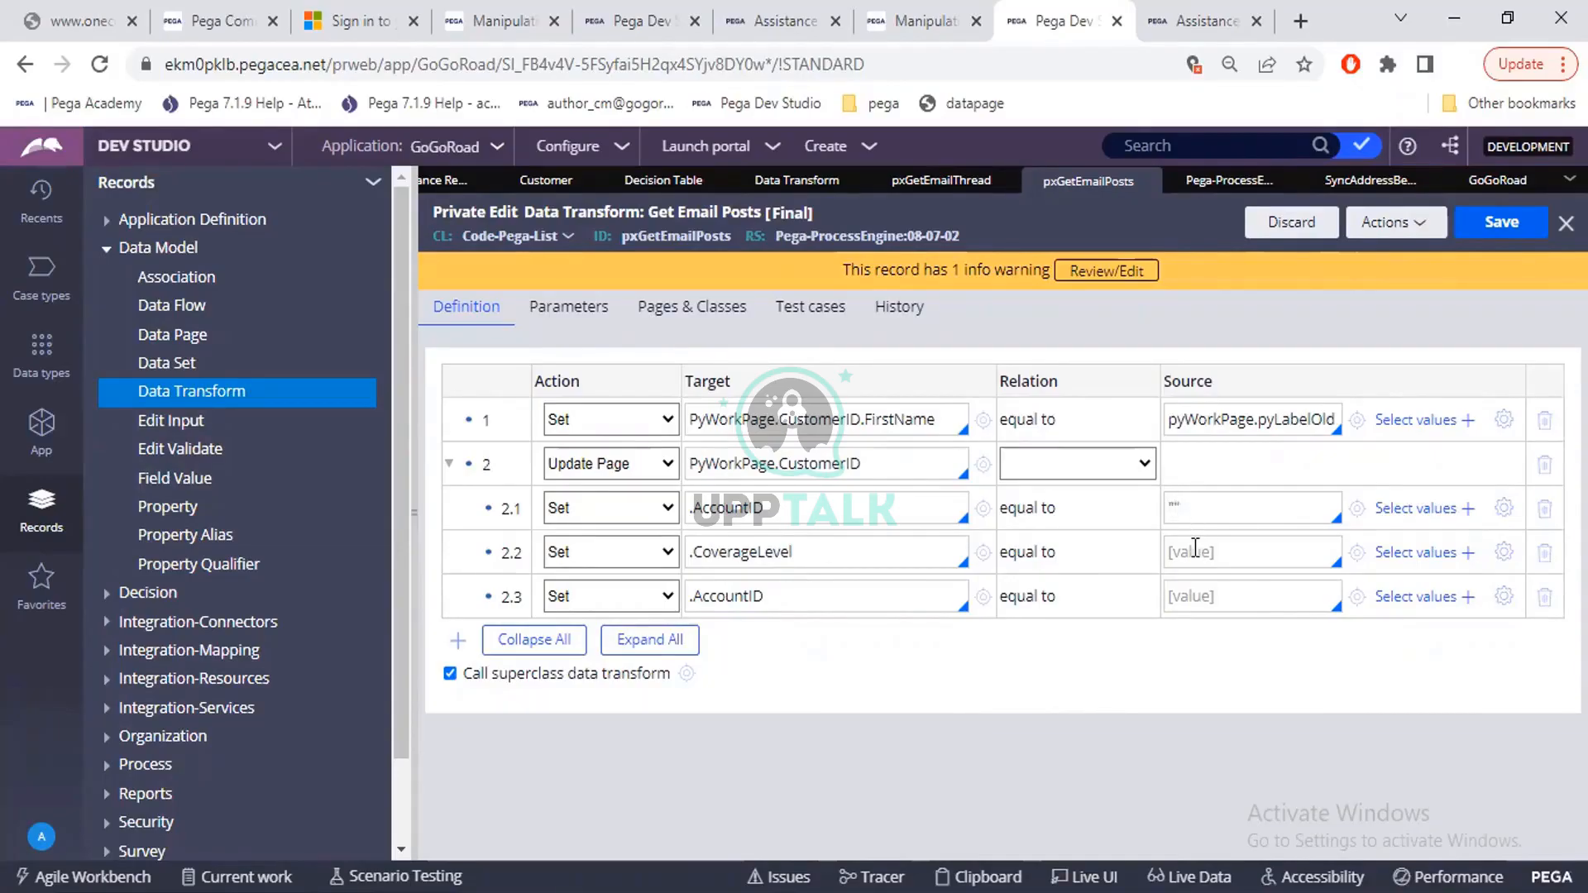
text(.)
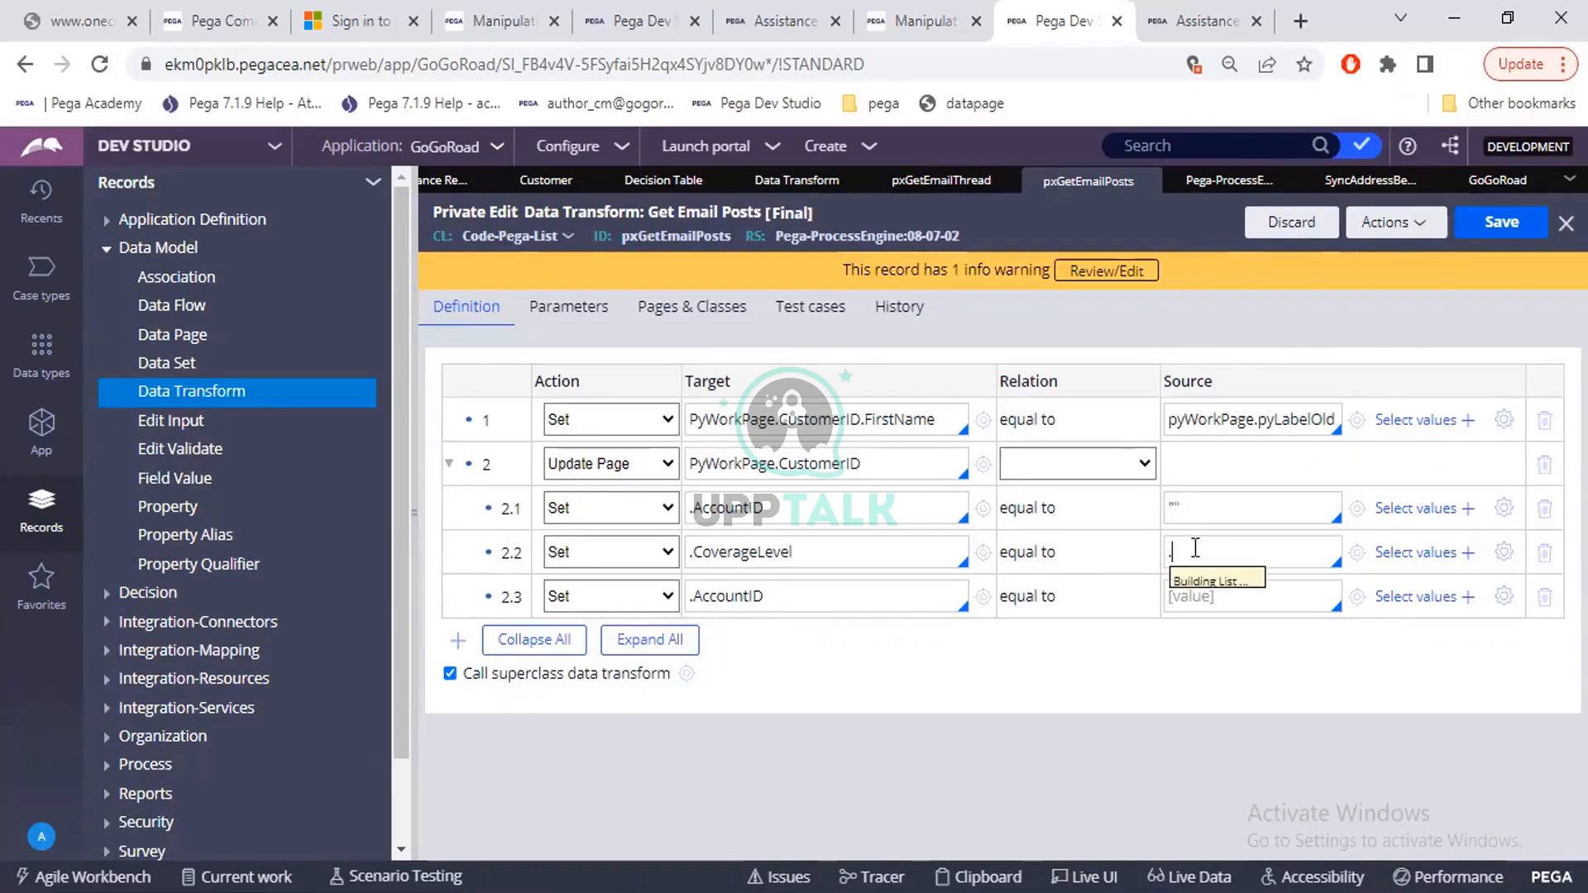
key(Down)
key(Return)
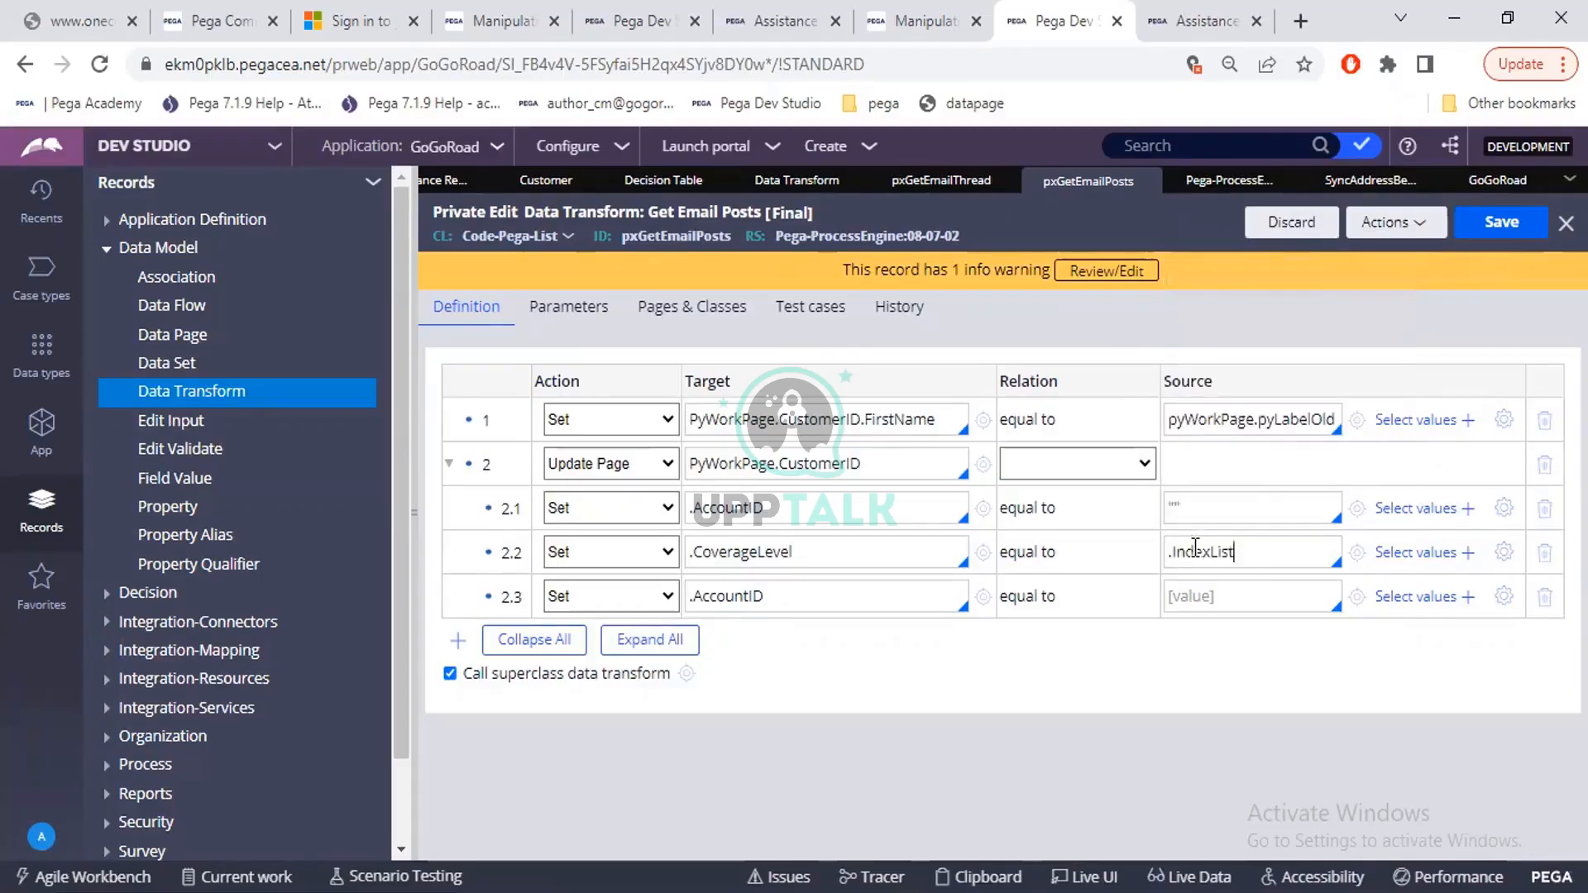
Set the source of nested Set row 2.3 to the pyWorkPage.VehicleInformation page
click(1186, 596)
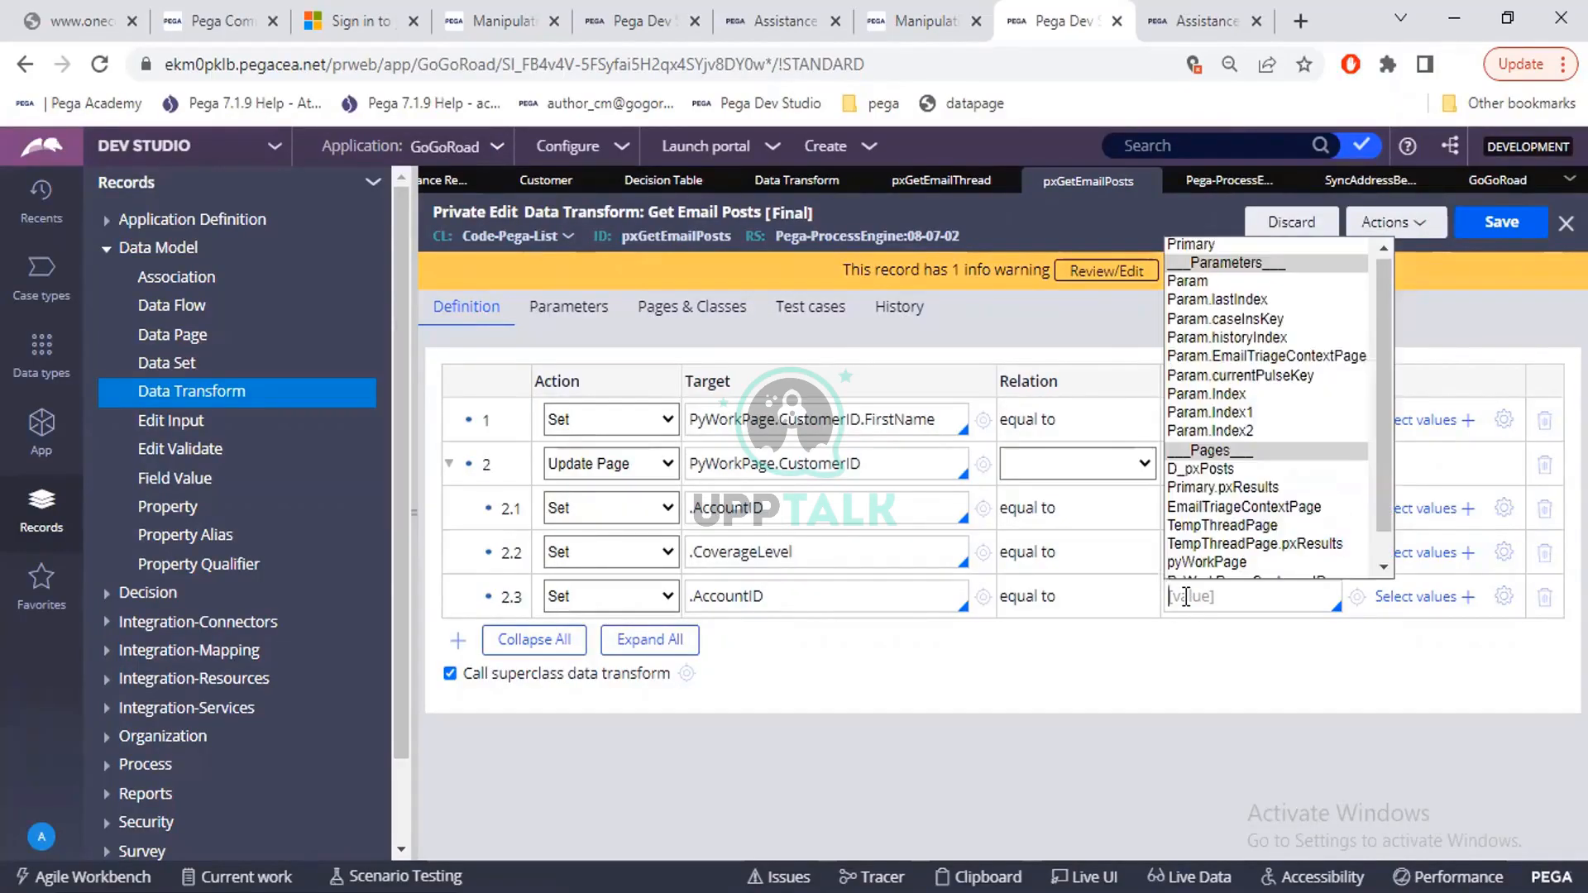
key(Down)
key(Down)
key(Down)
key(Down)
key(Down)
key(Down)
key(Down)
key(Down)
key(Down)
key(Down)
key(Down)
key(Down)
key(Down)
key(Down)
key(Down)
key(Down)
key(Down)
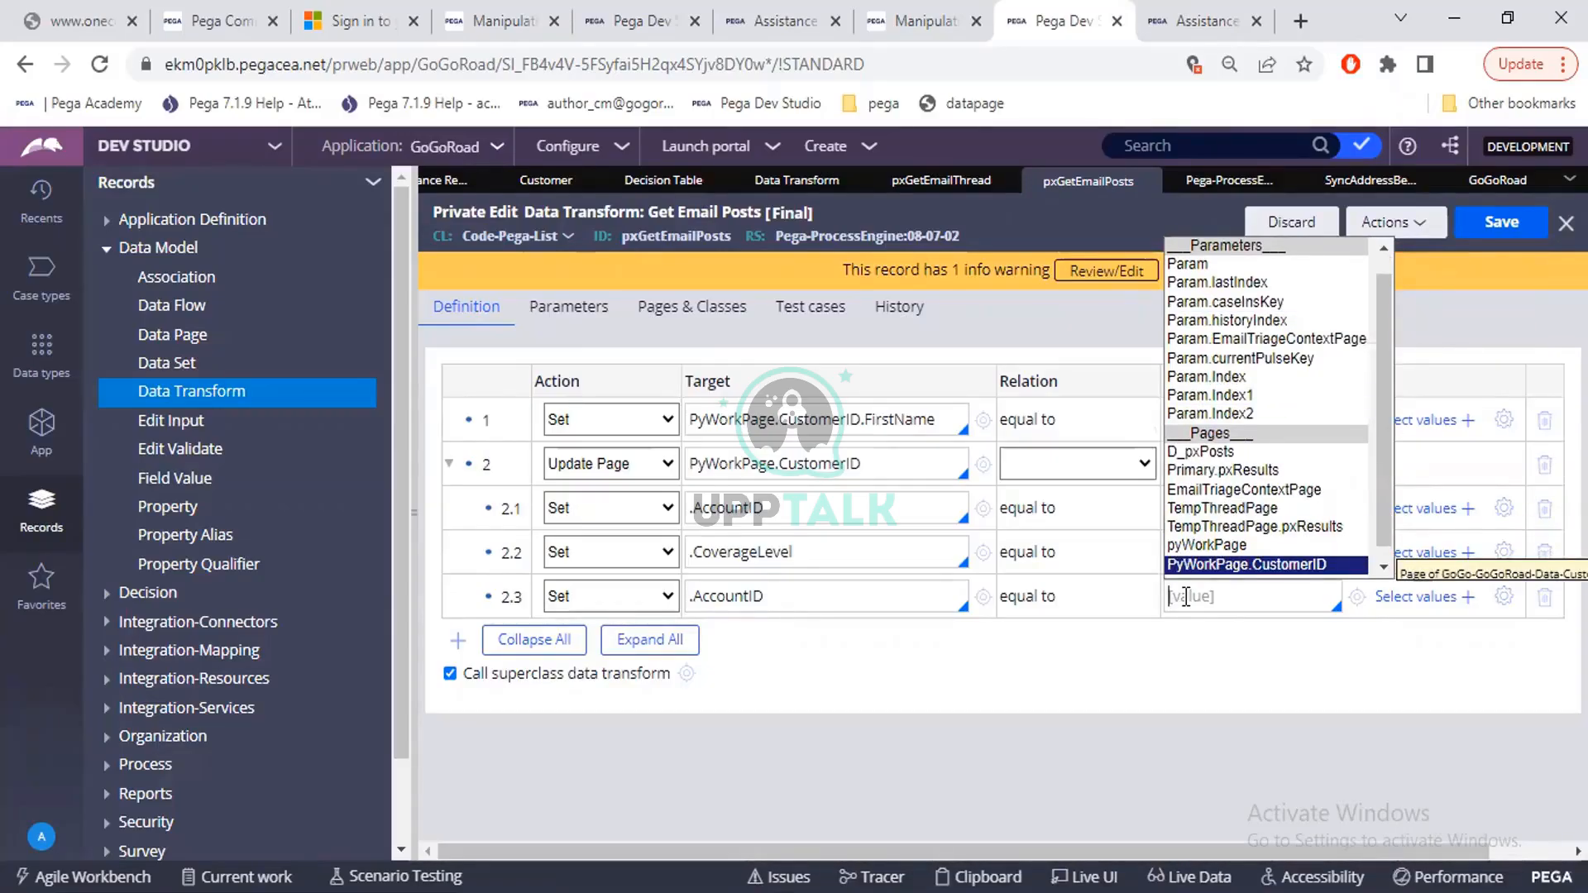
key(Up)
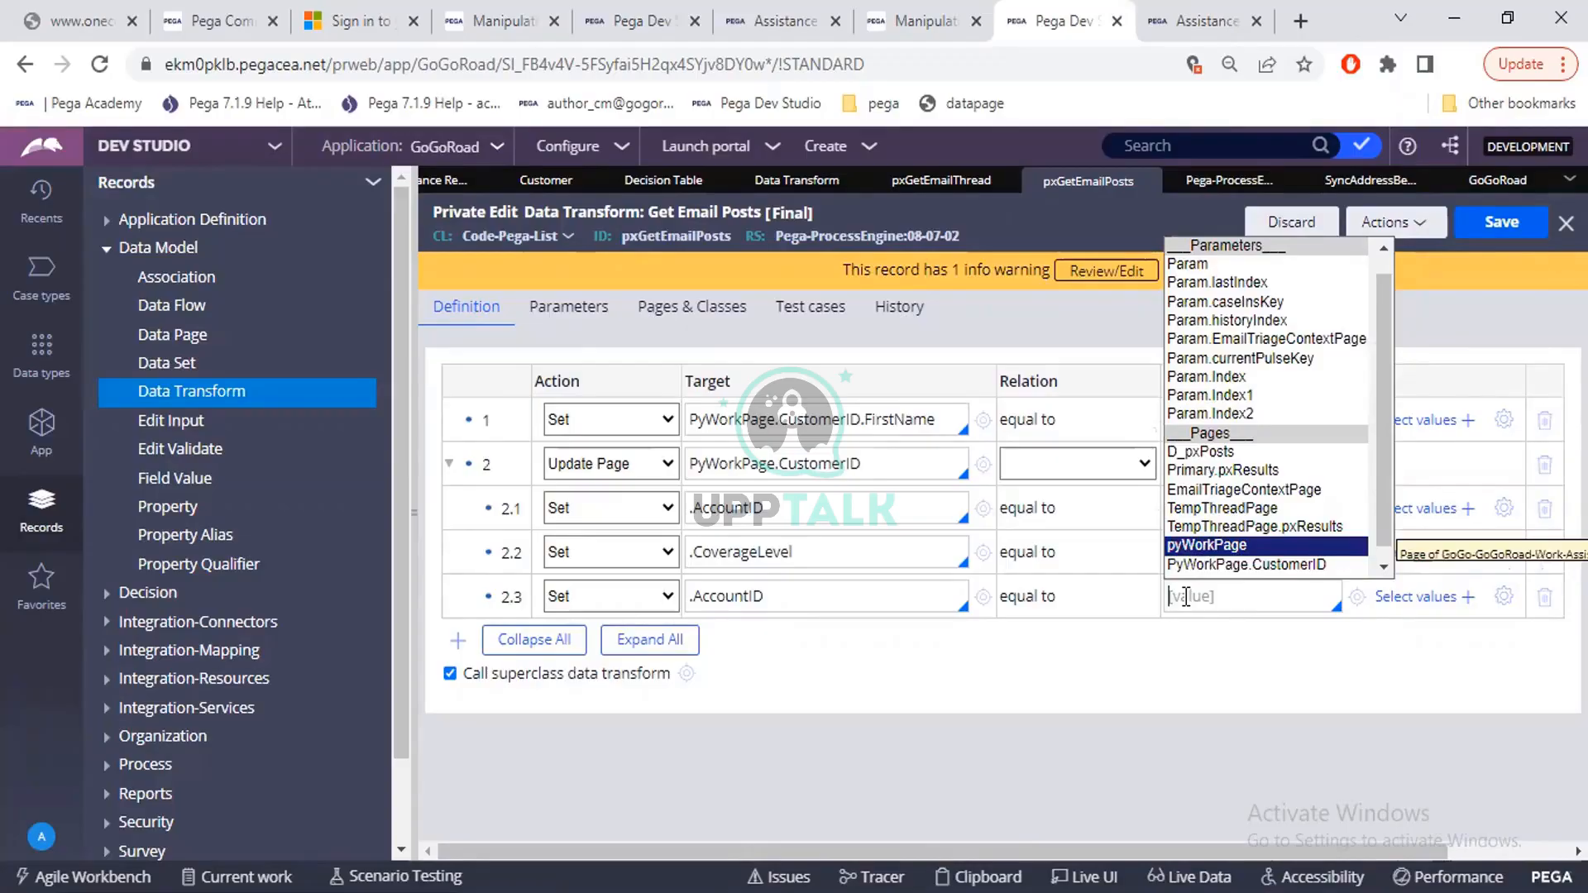
key(Return)
text(.)
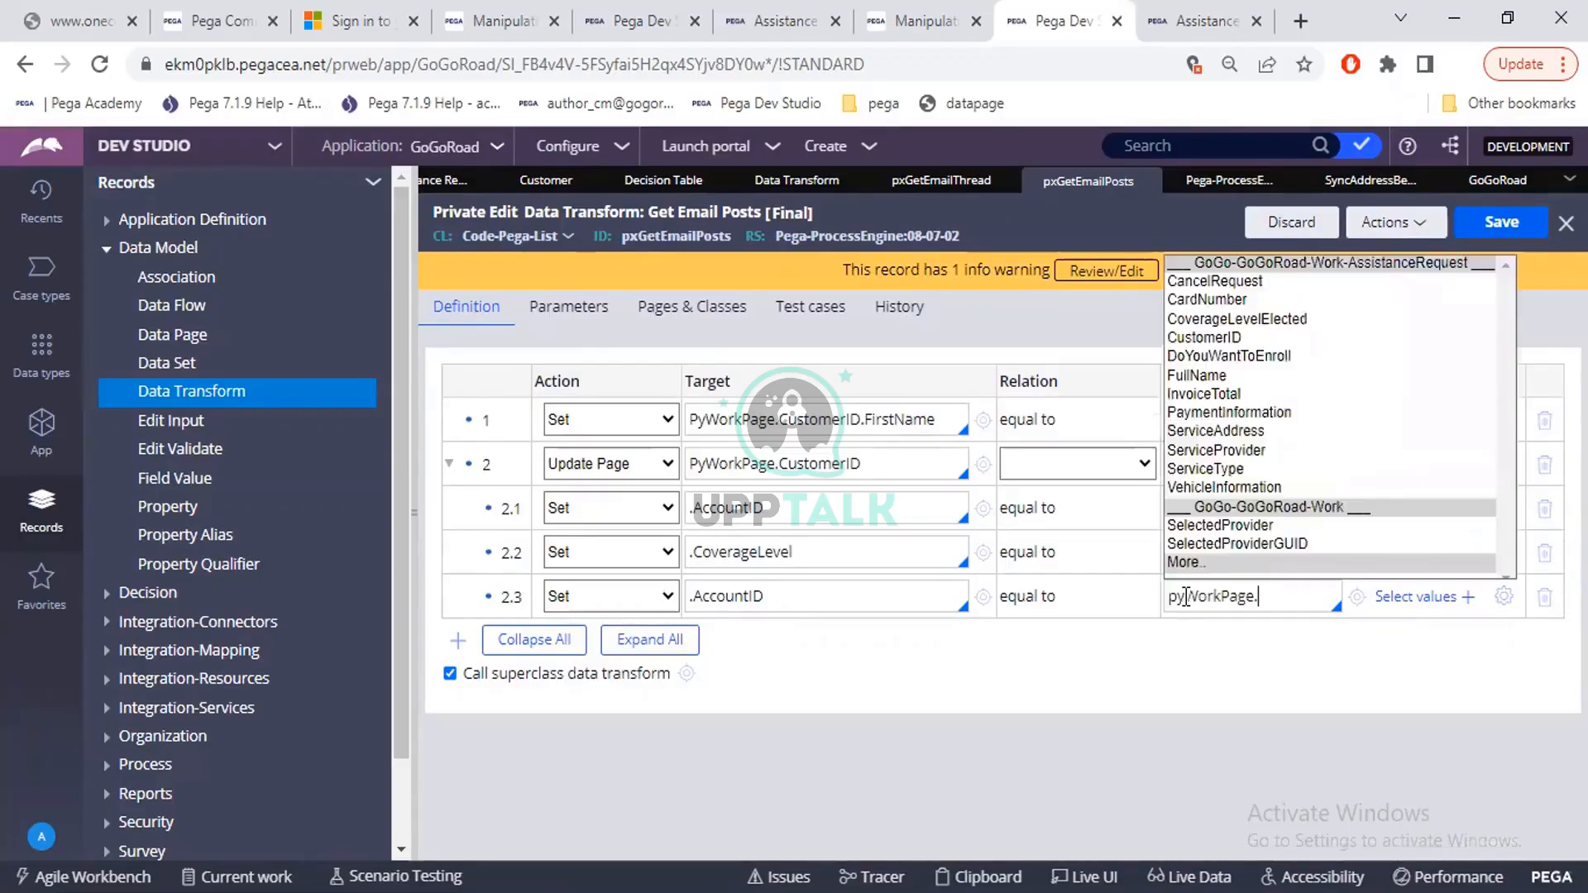
key(Down)
key(Down)
key(Down)
key(Down)
key(Down)
key(Down)
key(Down)
key(Down)
key(Down)
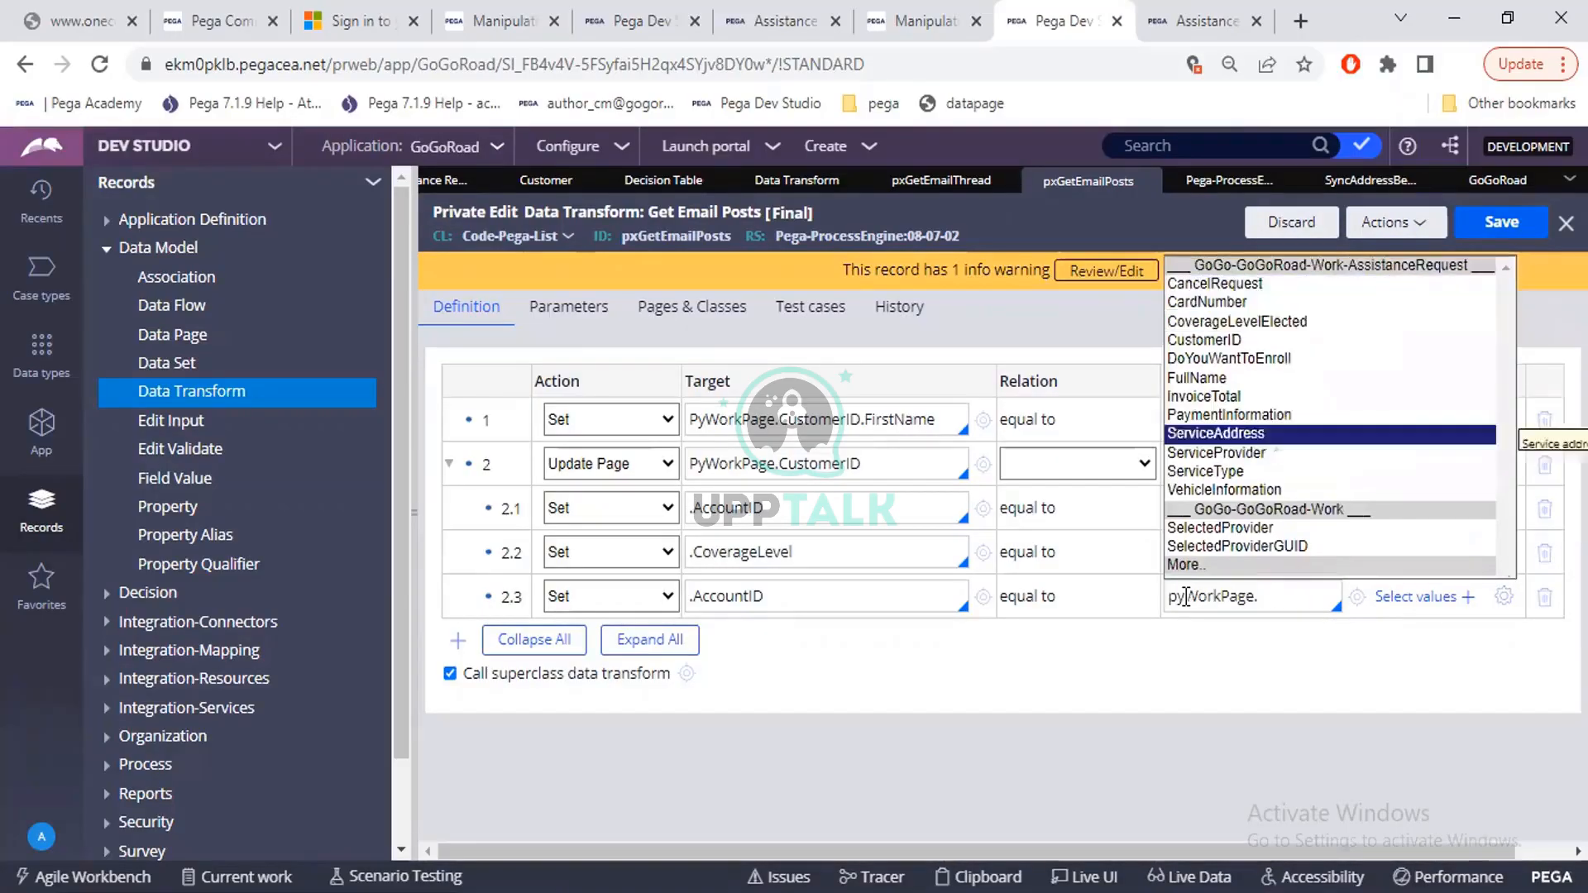
key(Down)
key(Down)
key(Down)
key(Return)
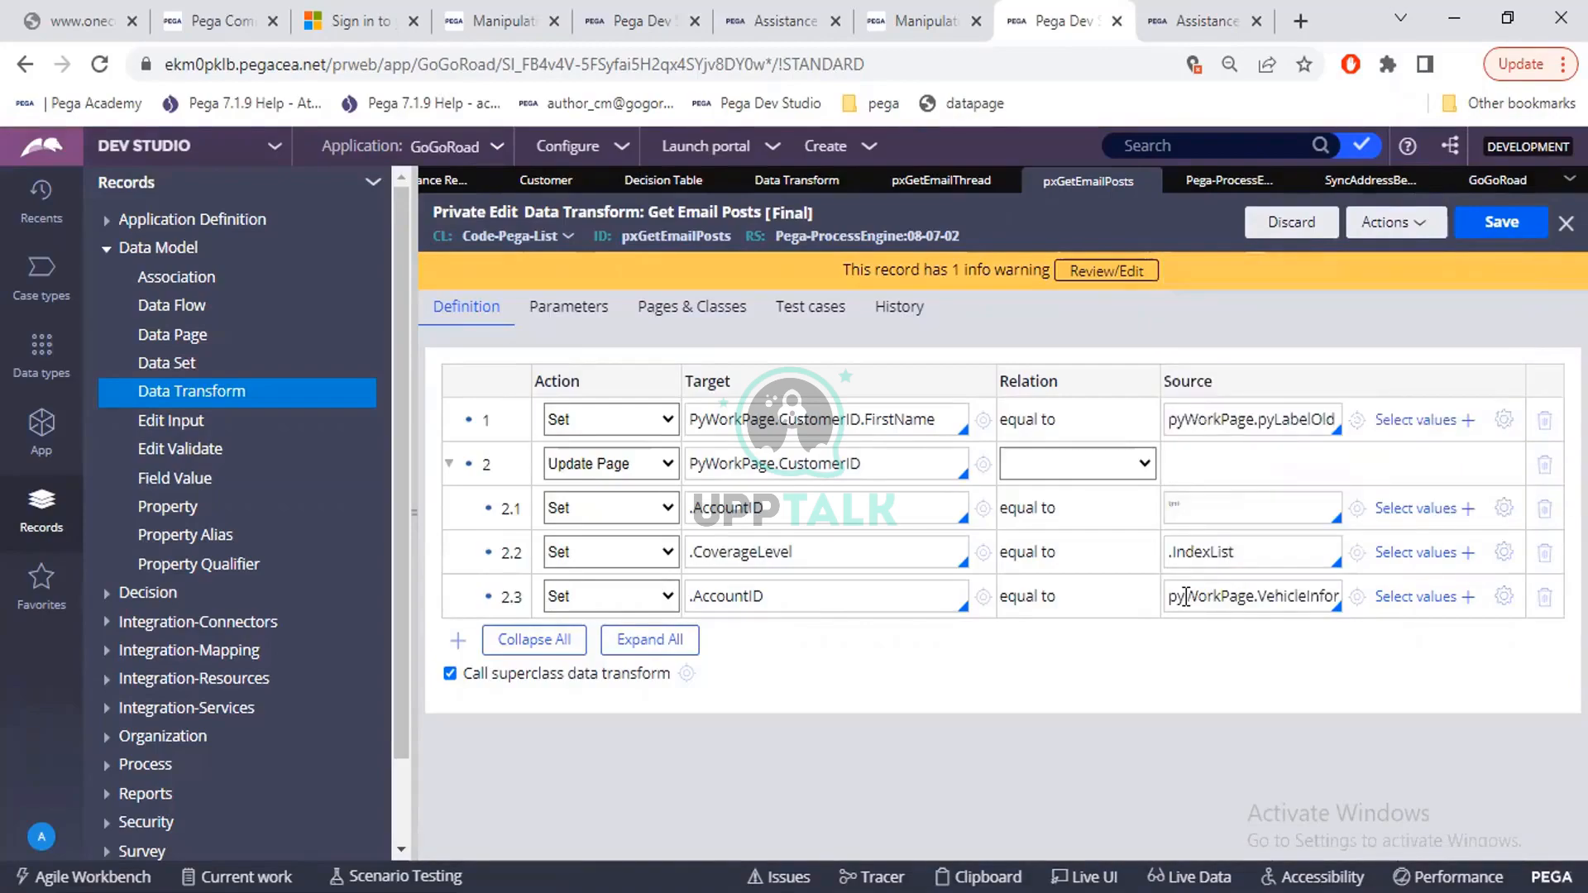
Append the .Color property to the source of row 2.3 and add a nested Set row 2.4
key(End)
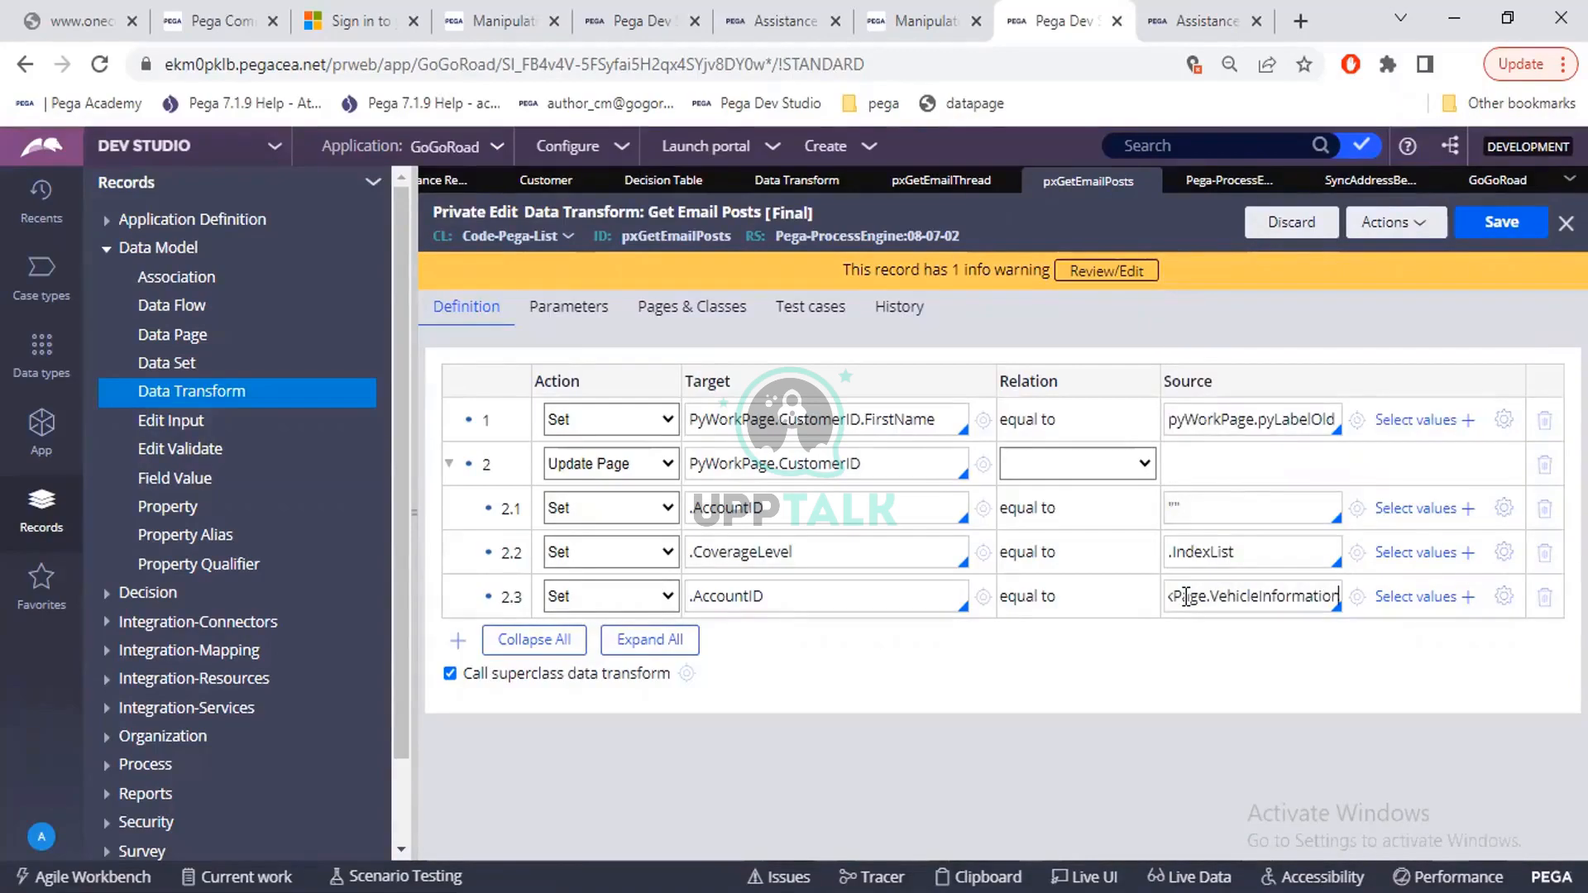
text(.)
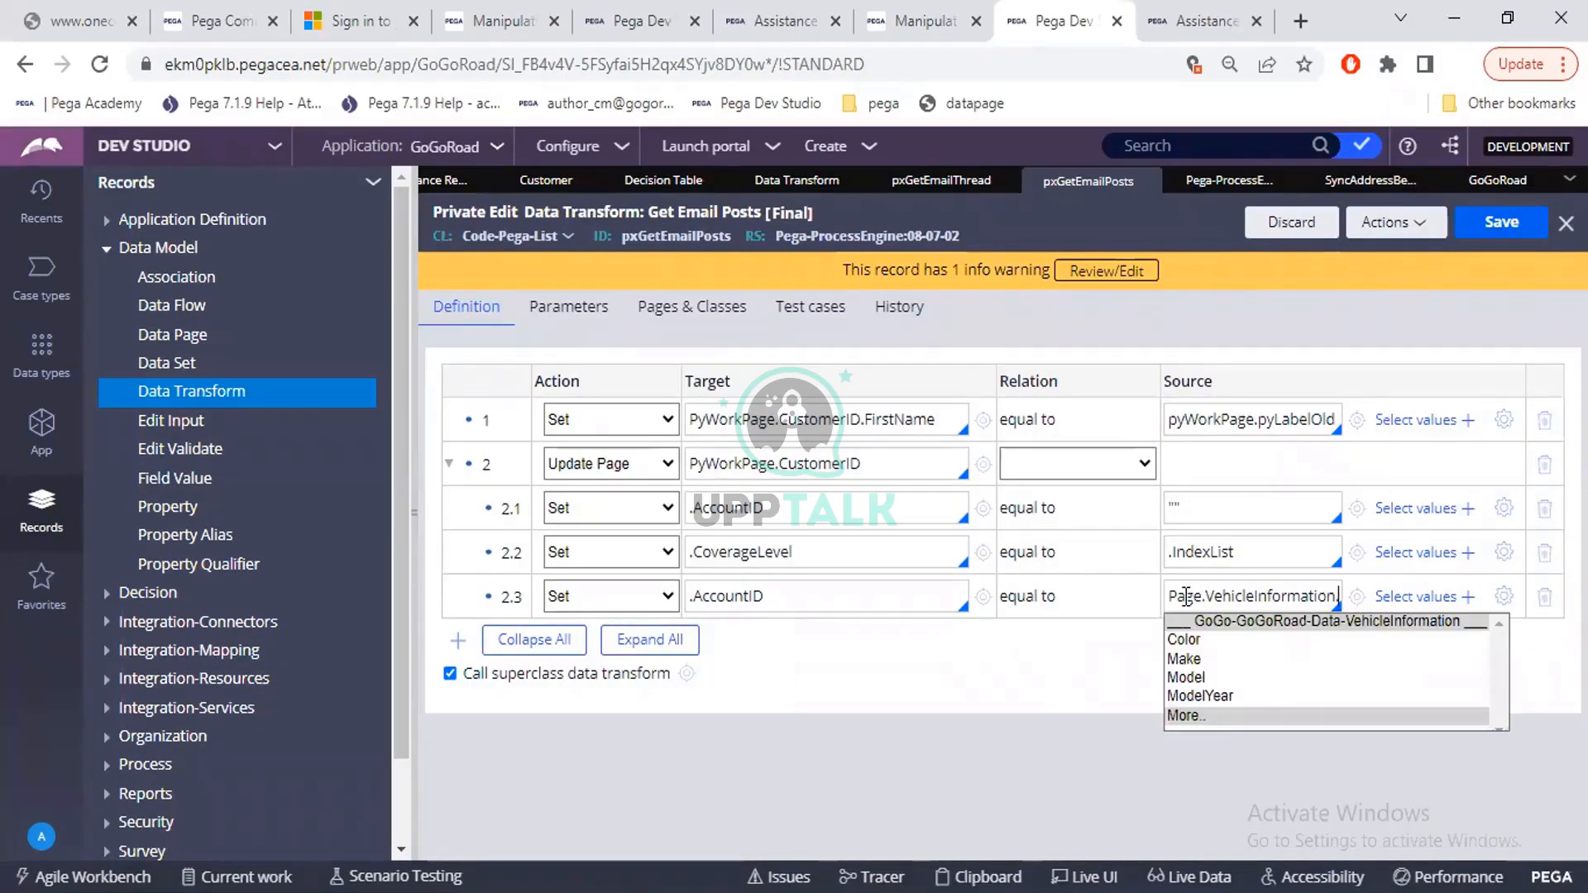
key(Down)
key(Down)
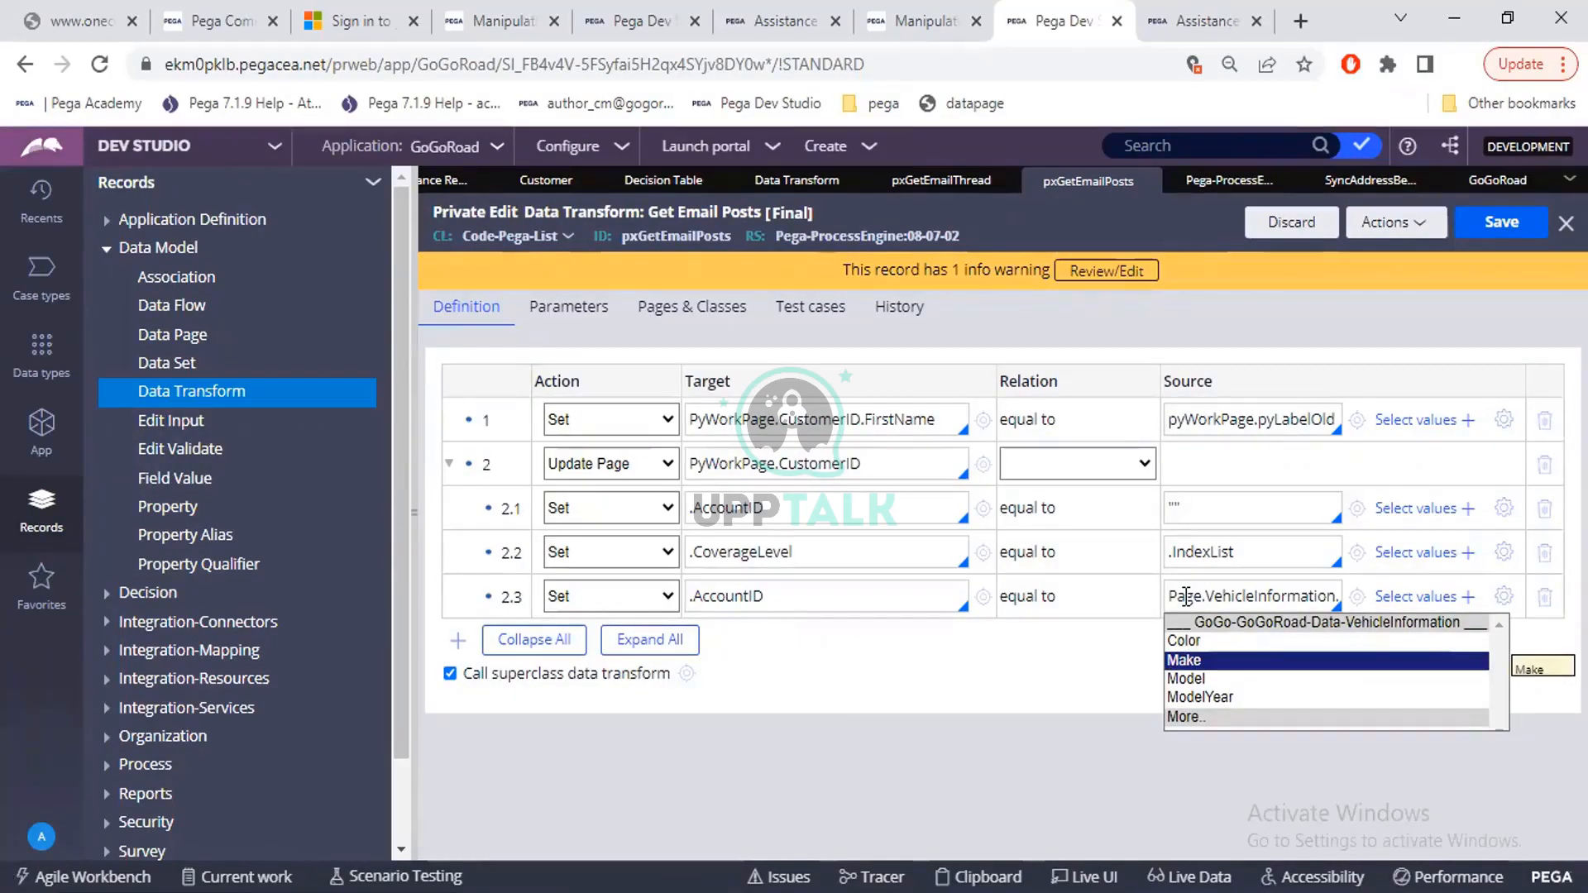
key(Up)
key(Escape)
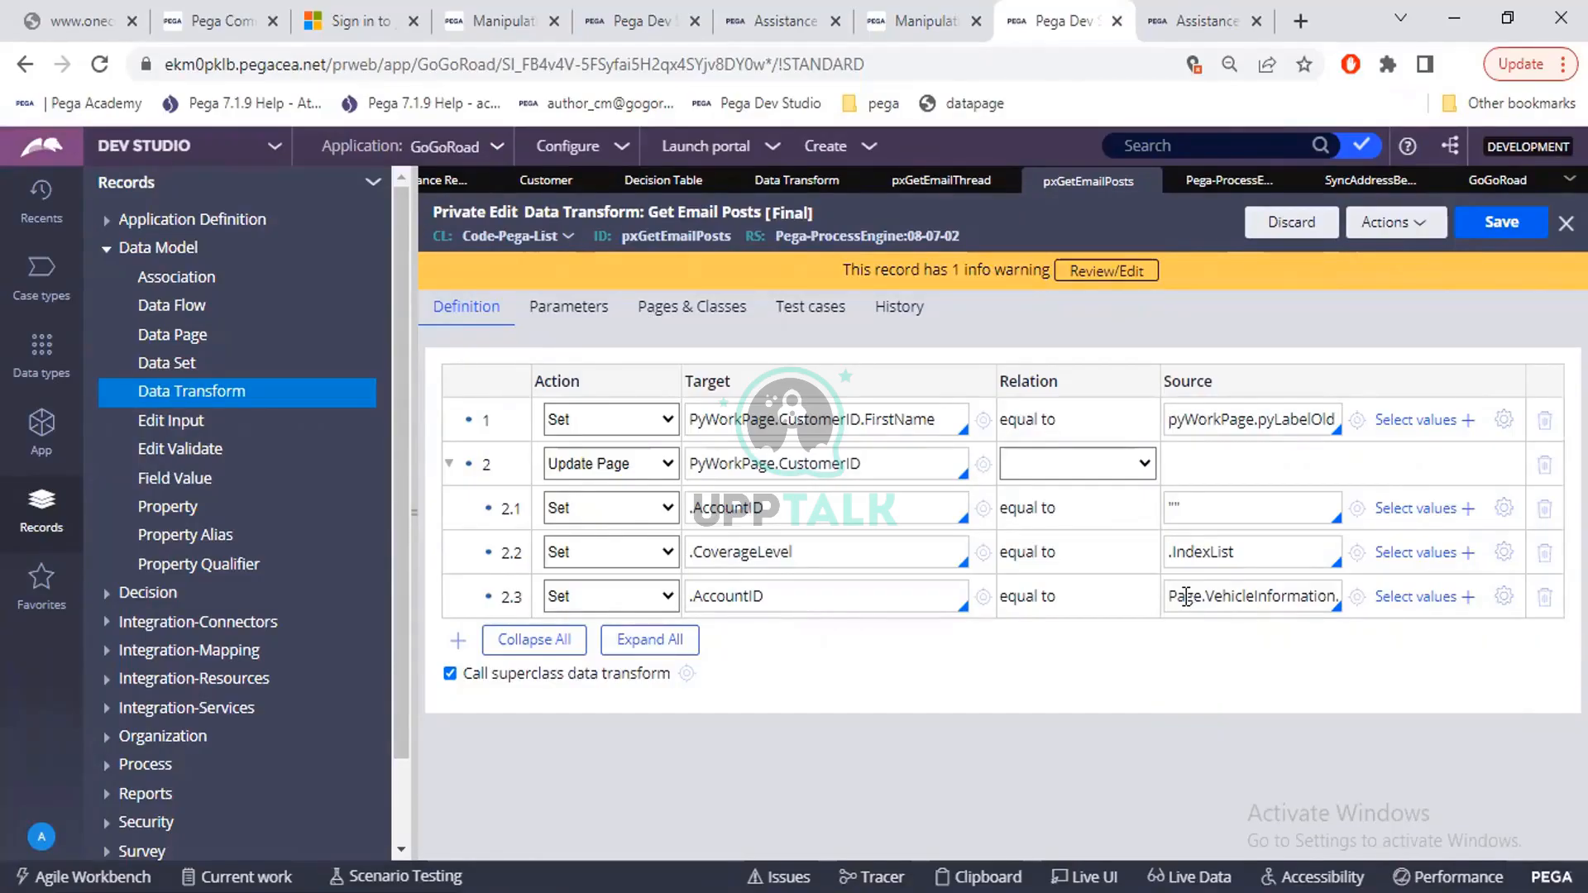
click(454, 653)
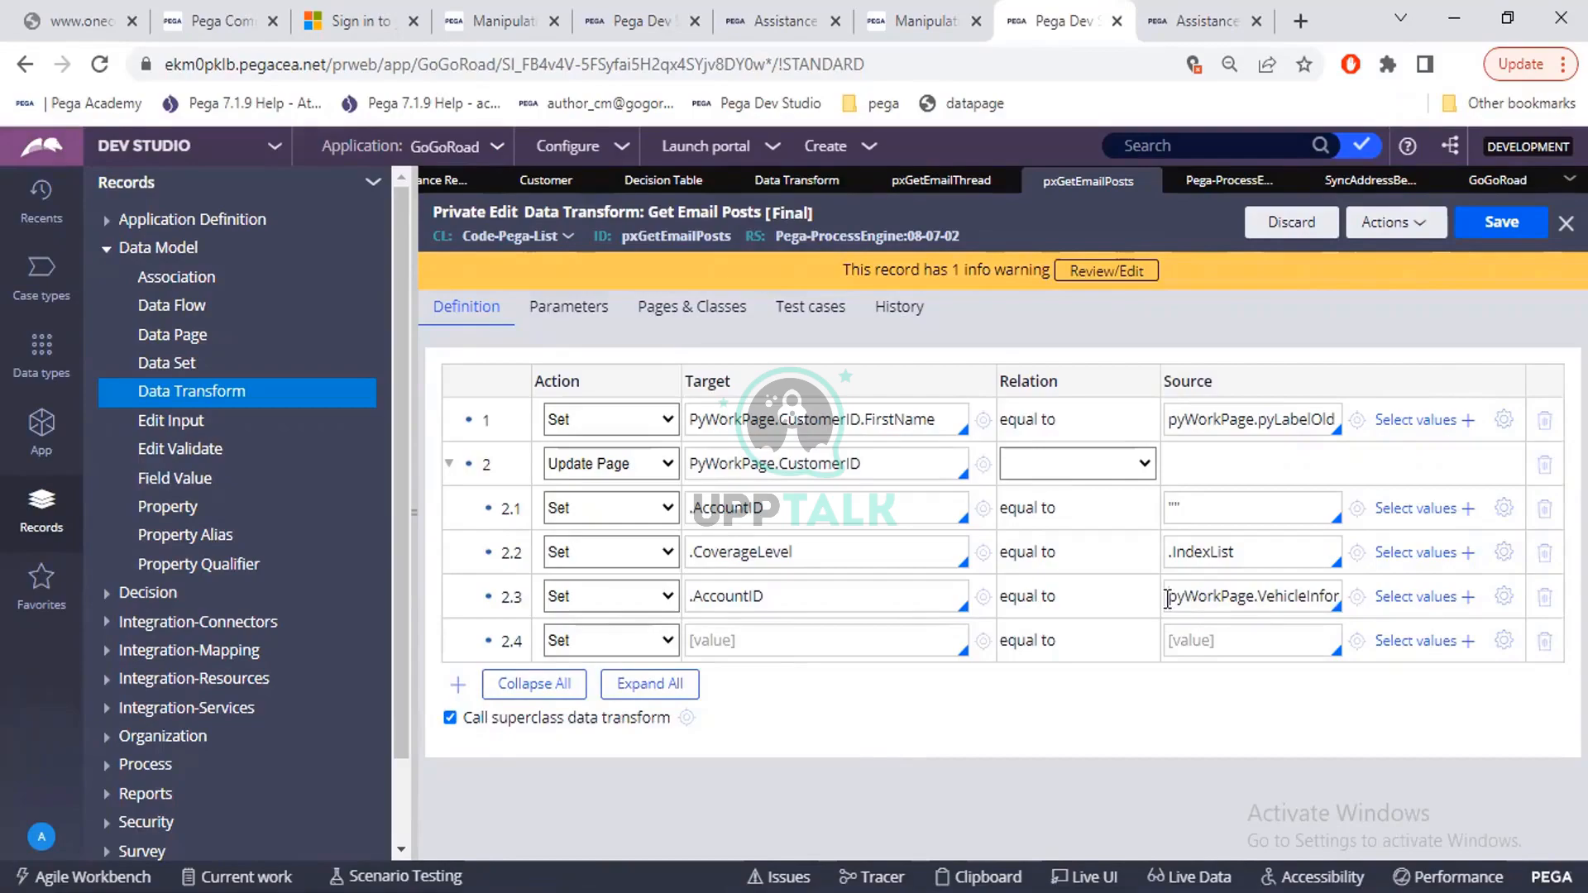
Set the relation of Update Page row 2 to "with values from" with pyWorkPage.VehicleInformation, copied from row 2.3, as its source
drag(1167, 597, 1299, 597)
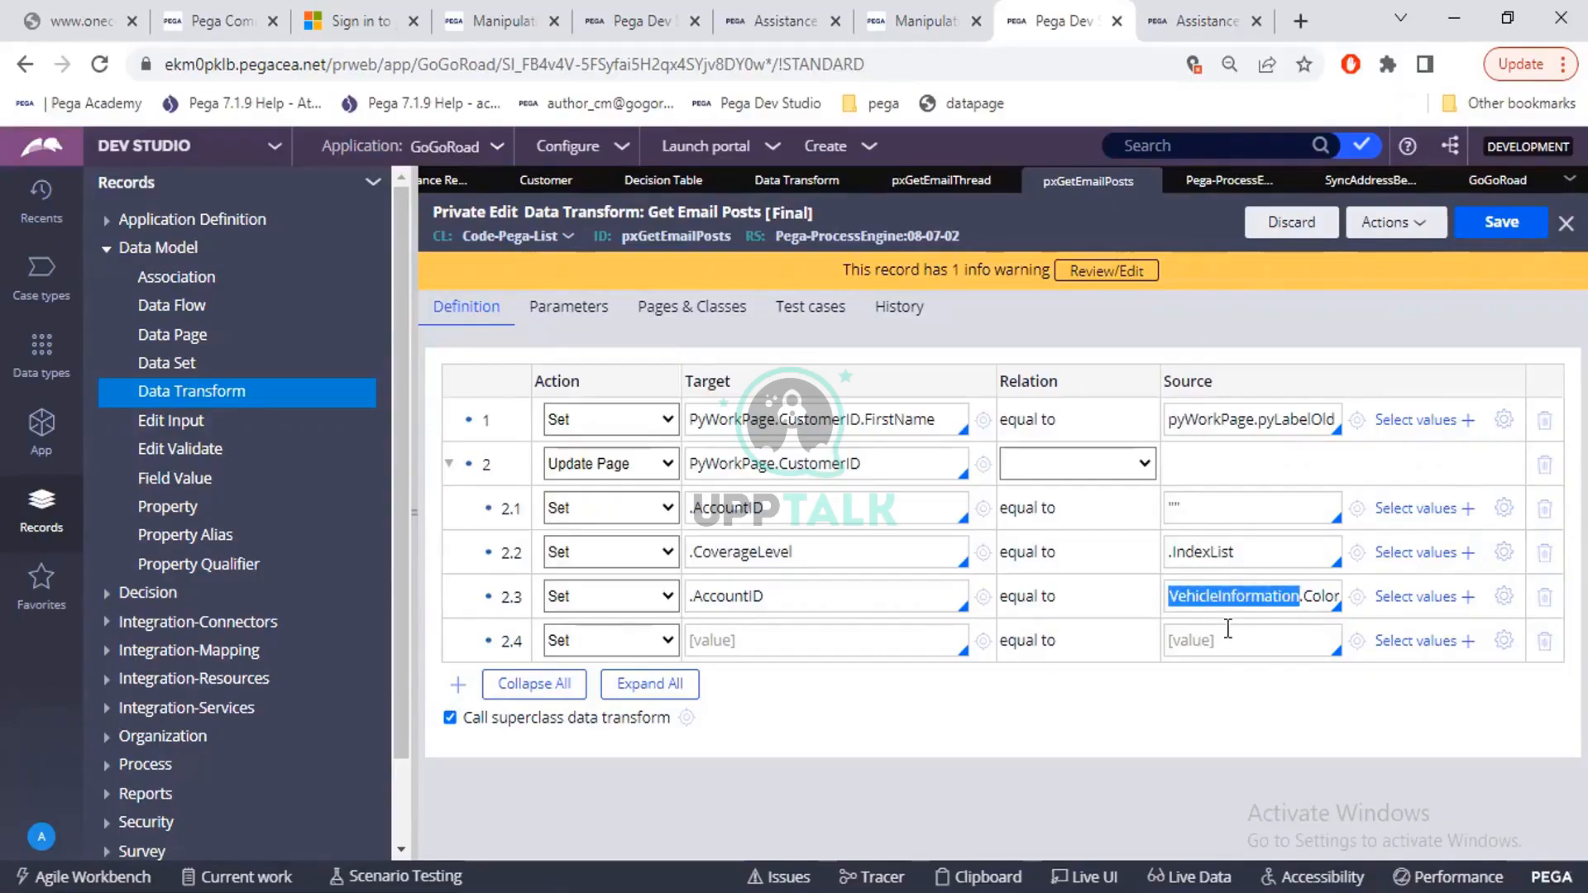
click(1072, 460)
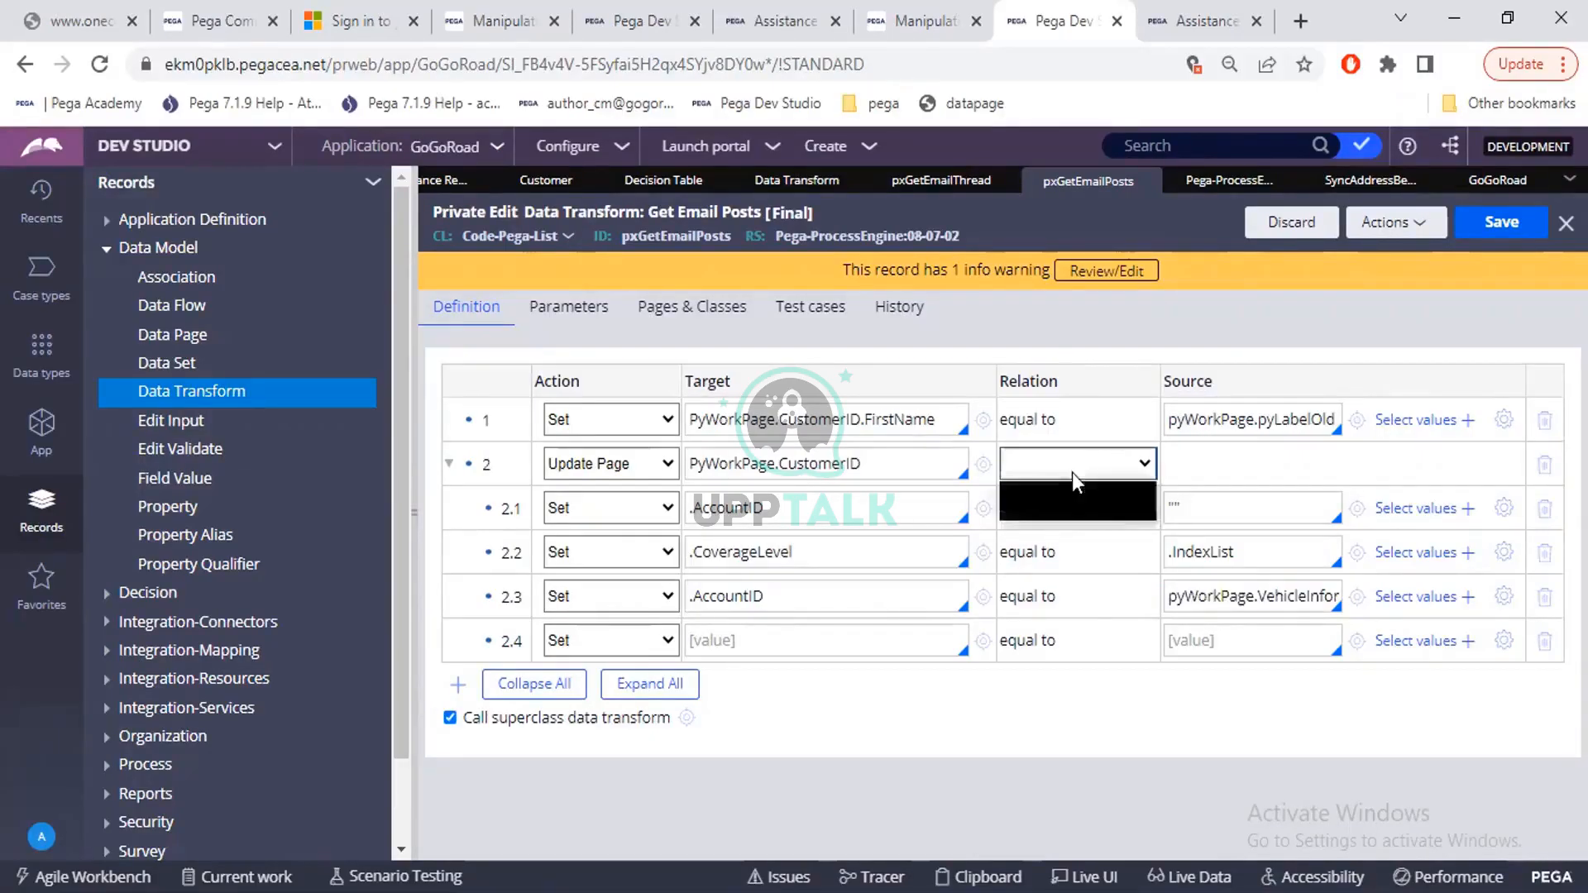
click(1072, 507)
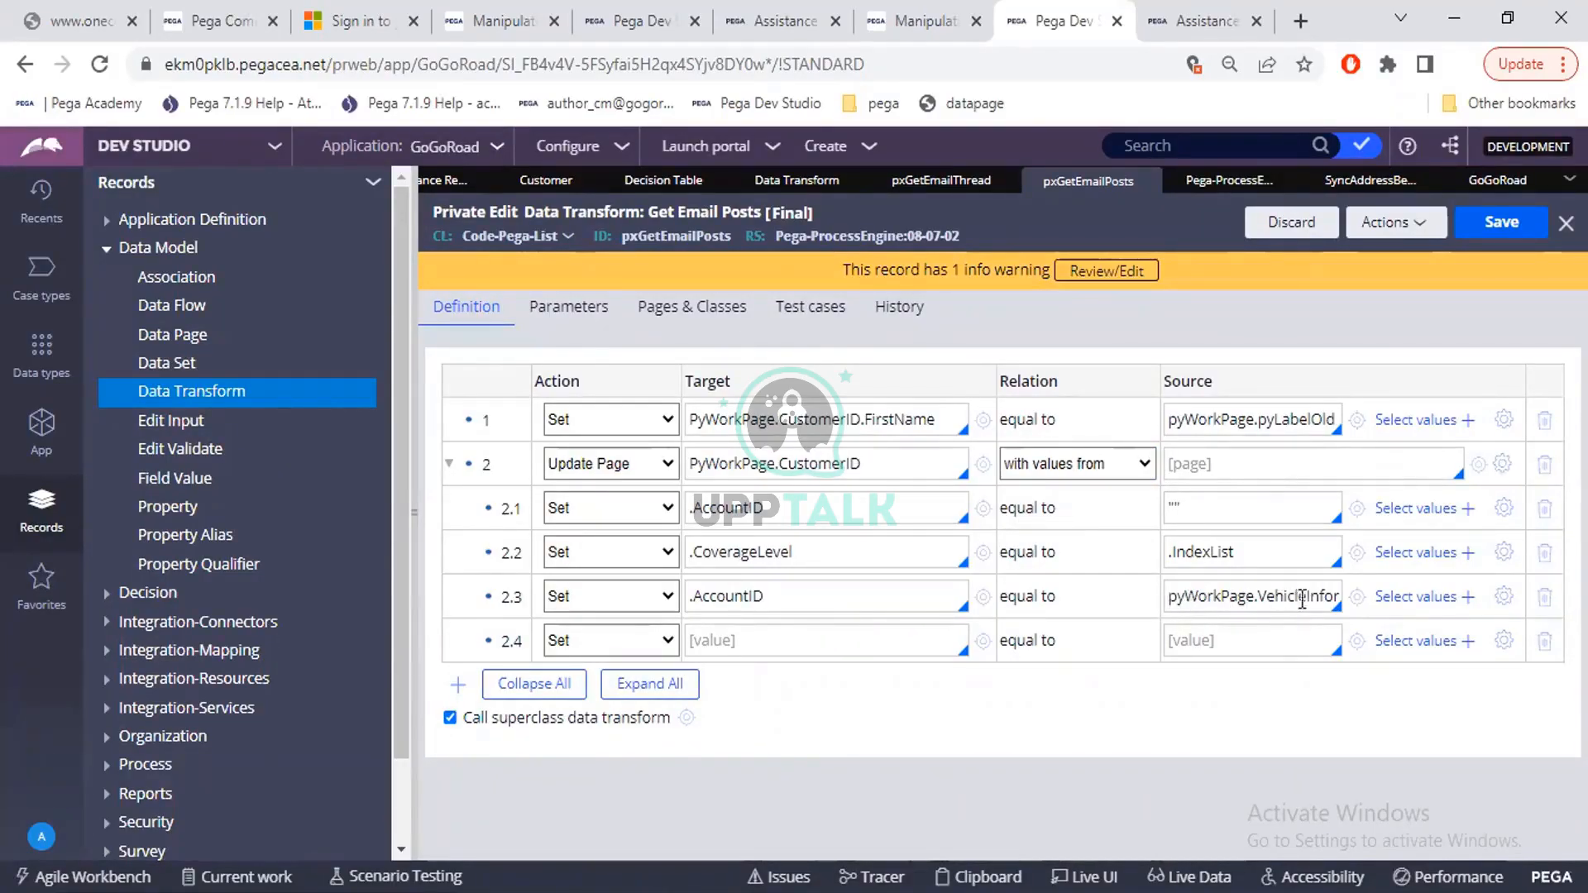
drag(1193, 602, 1301, 598)
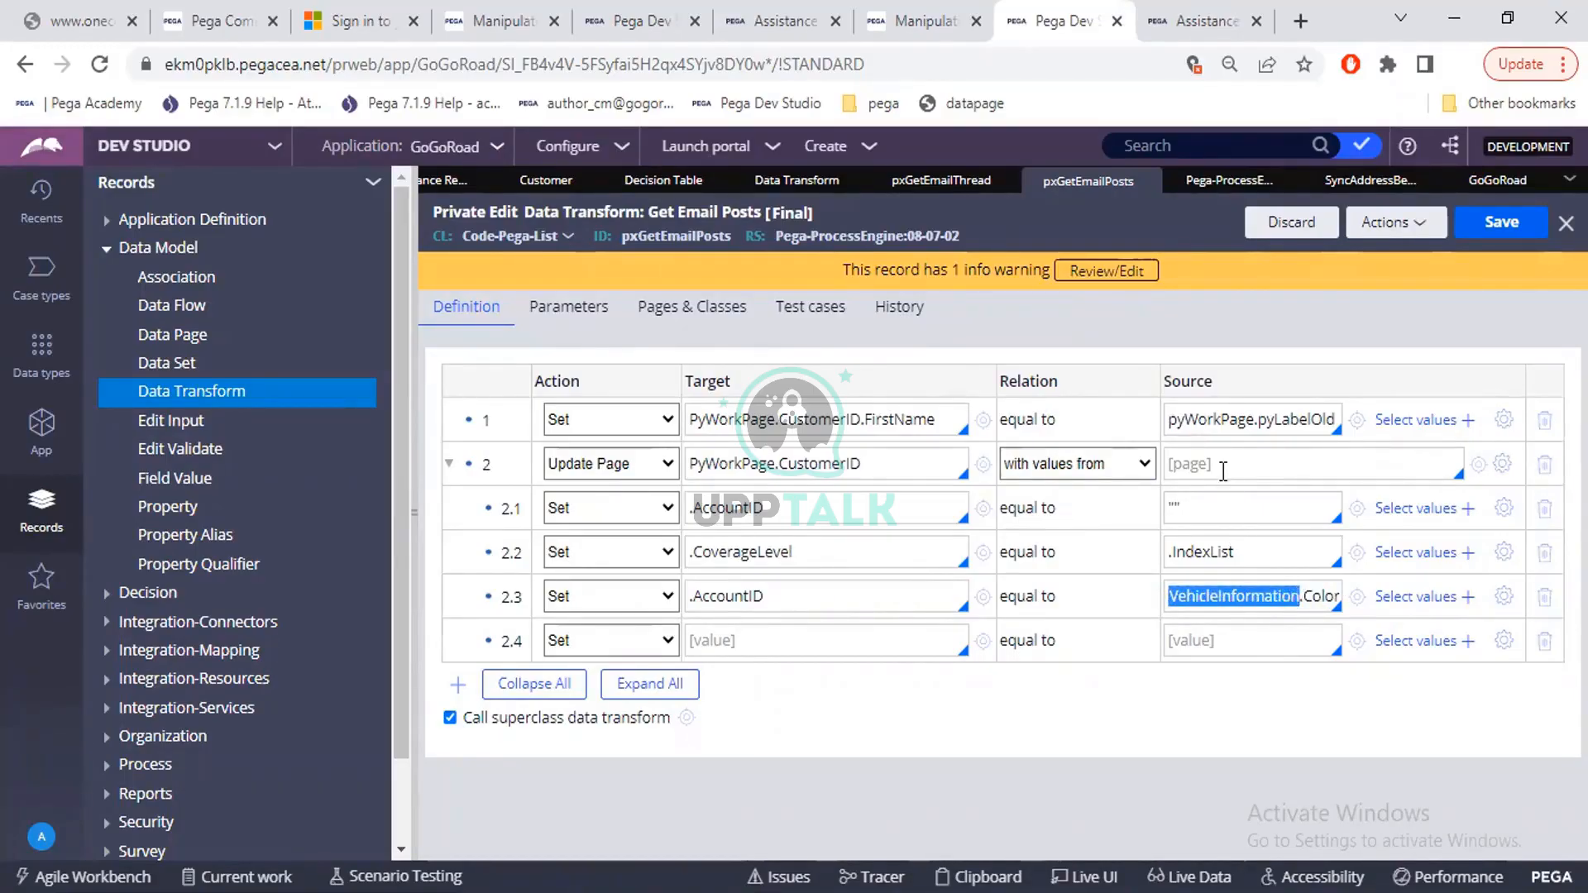
key(ctrl+c)
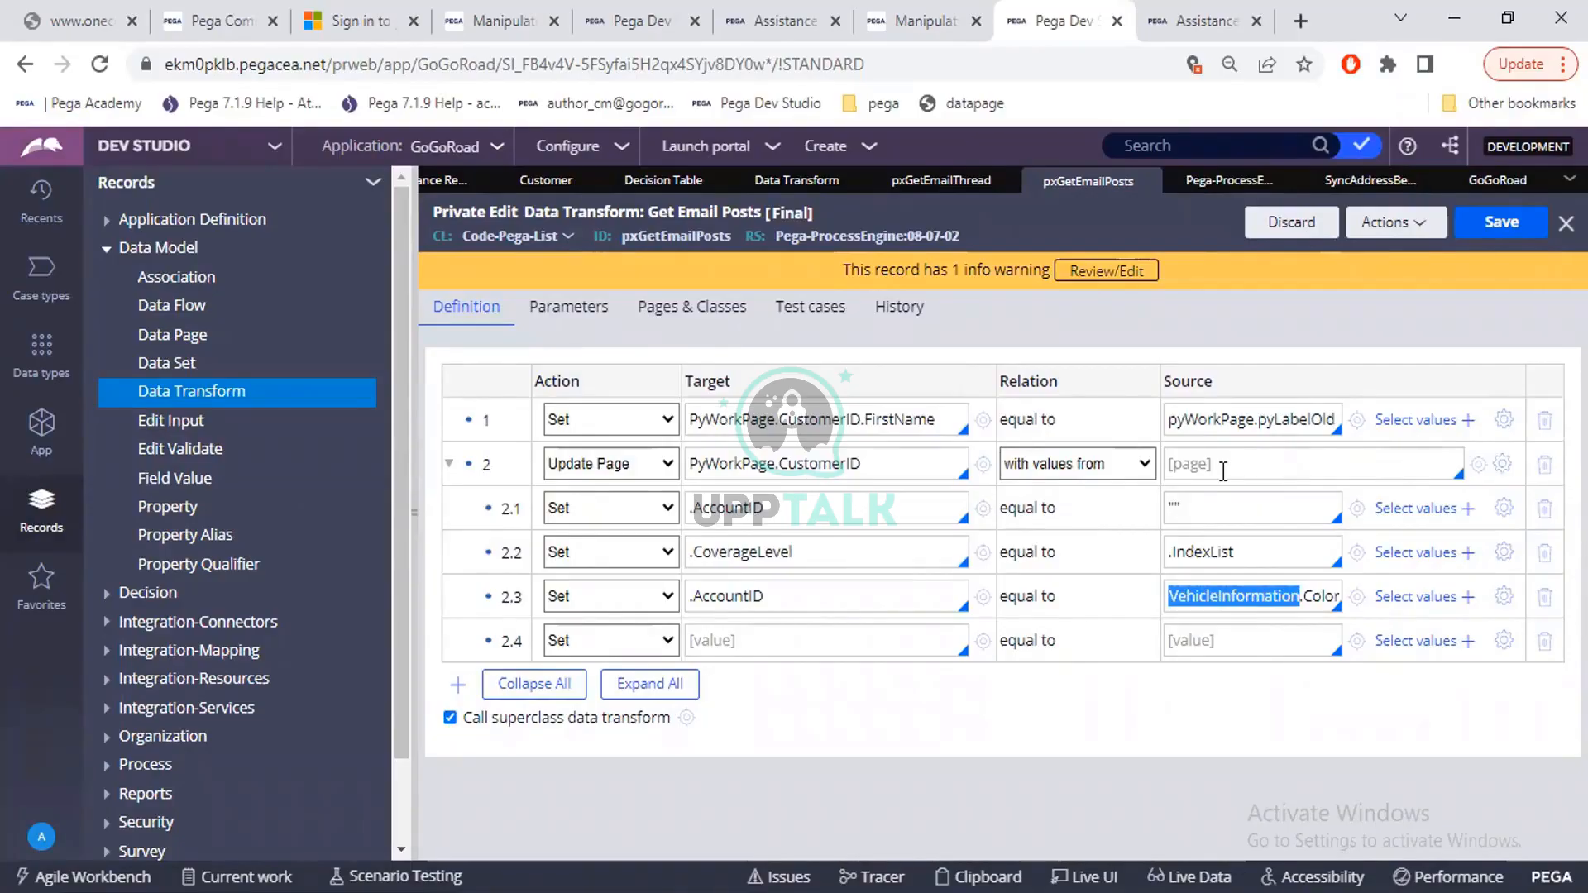
click(1223, 473)
key(ctrl+v)
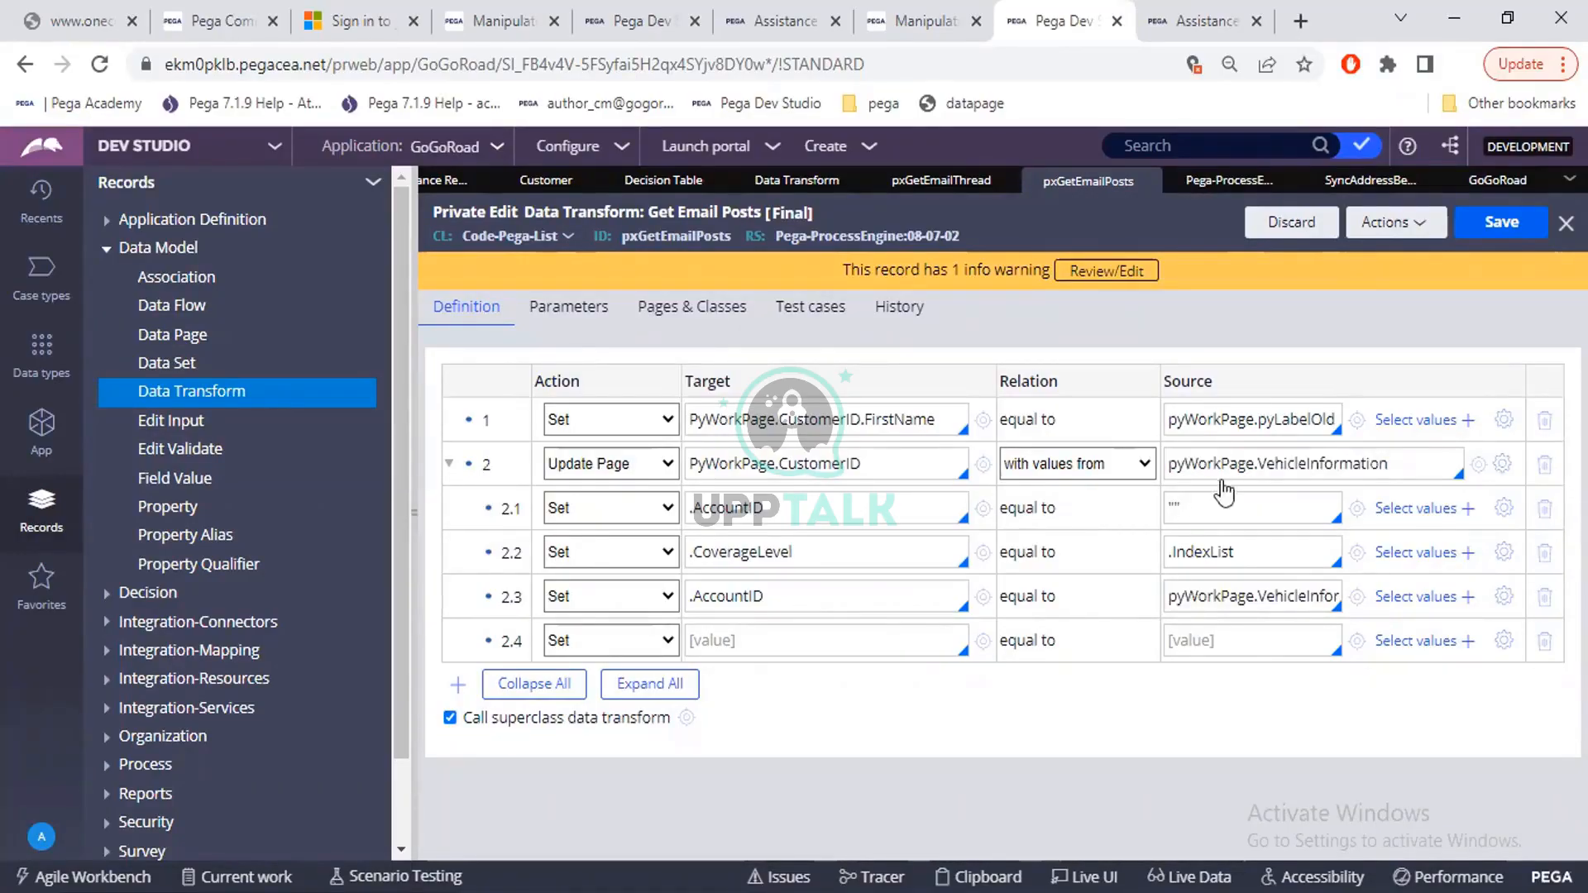
Replace the source of row 2.1 with "." and browse the suggested VehicleInformation properties
click(1216, 506)
key(BackSpace)
key(BackSpace)
text(.)
key(Down)
key(Down)
key(Down)
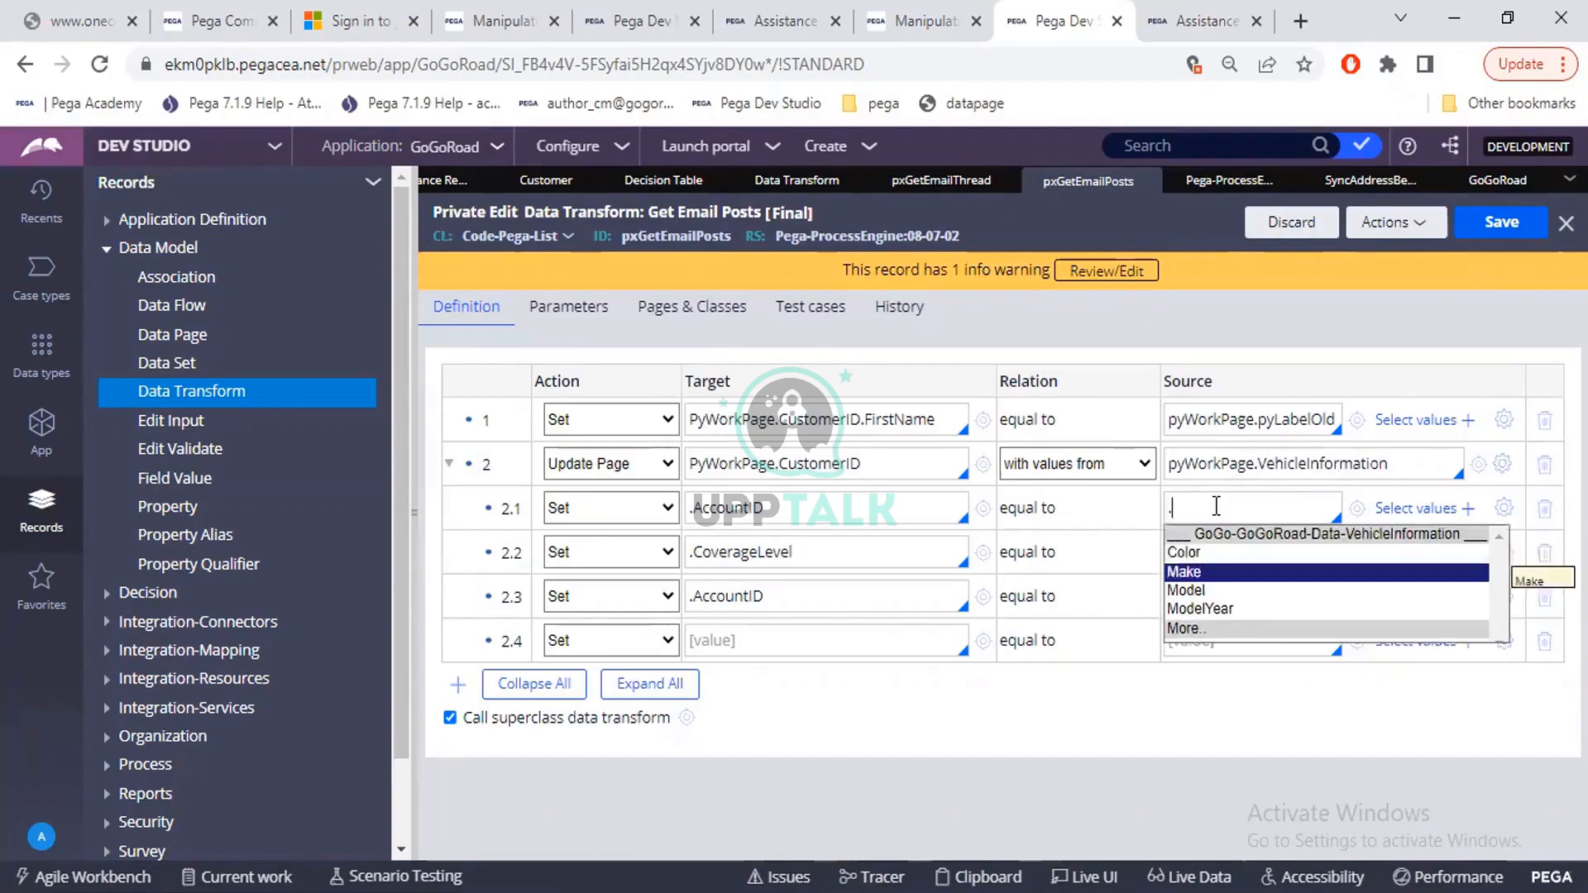
key(Down)
key(Down)
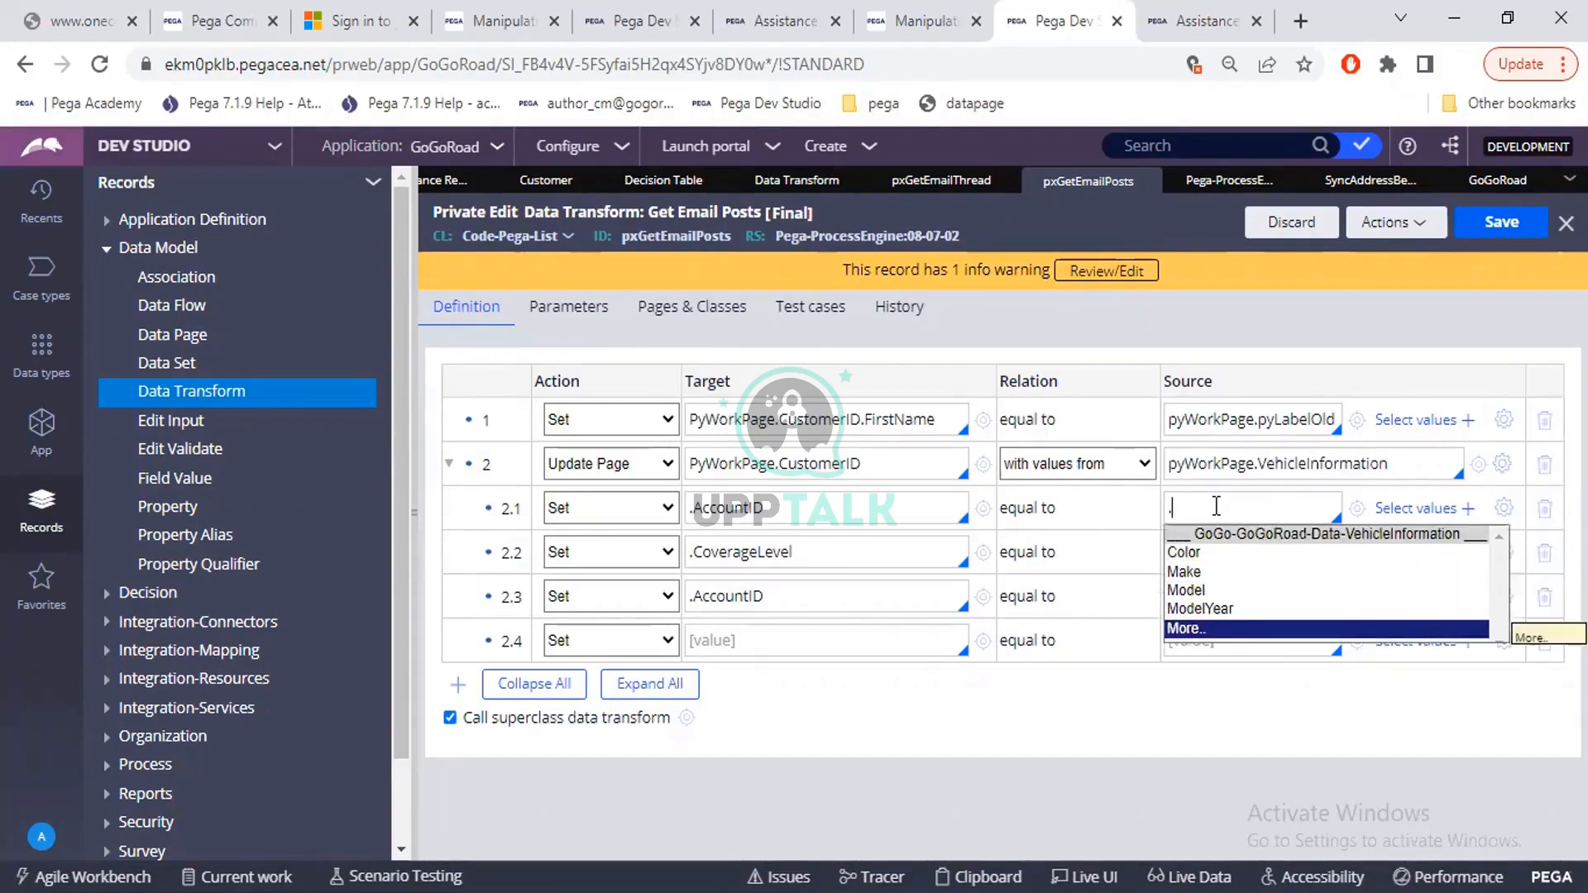
key(Up)
key(Up)
key(Up)
key(Up)
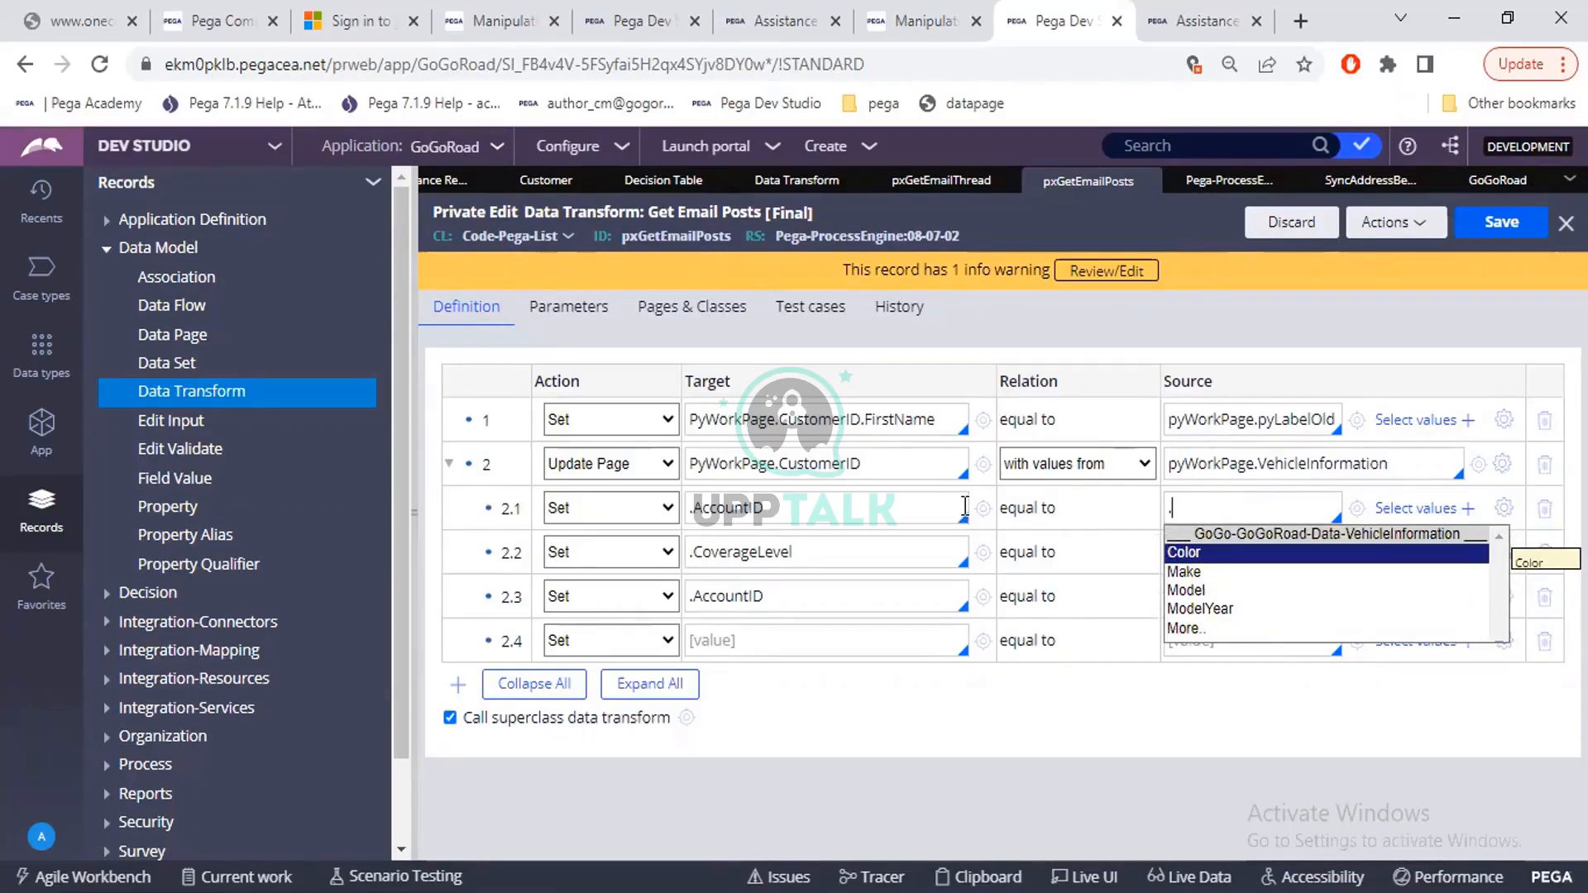
click(916, 469)
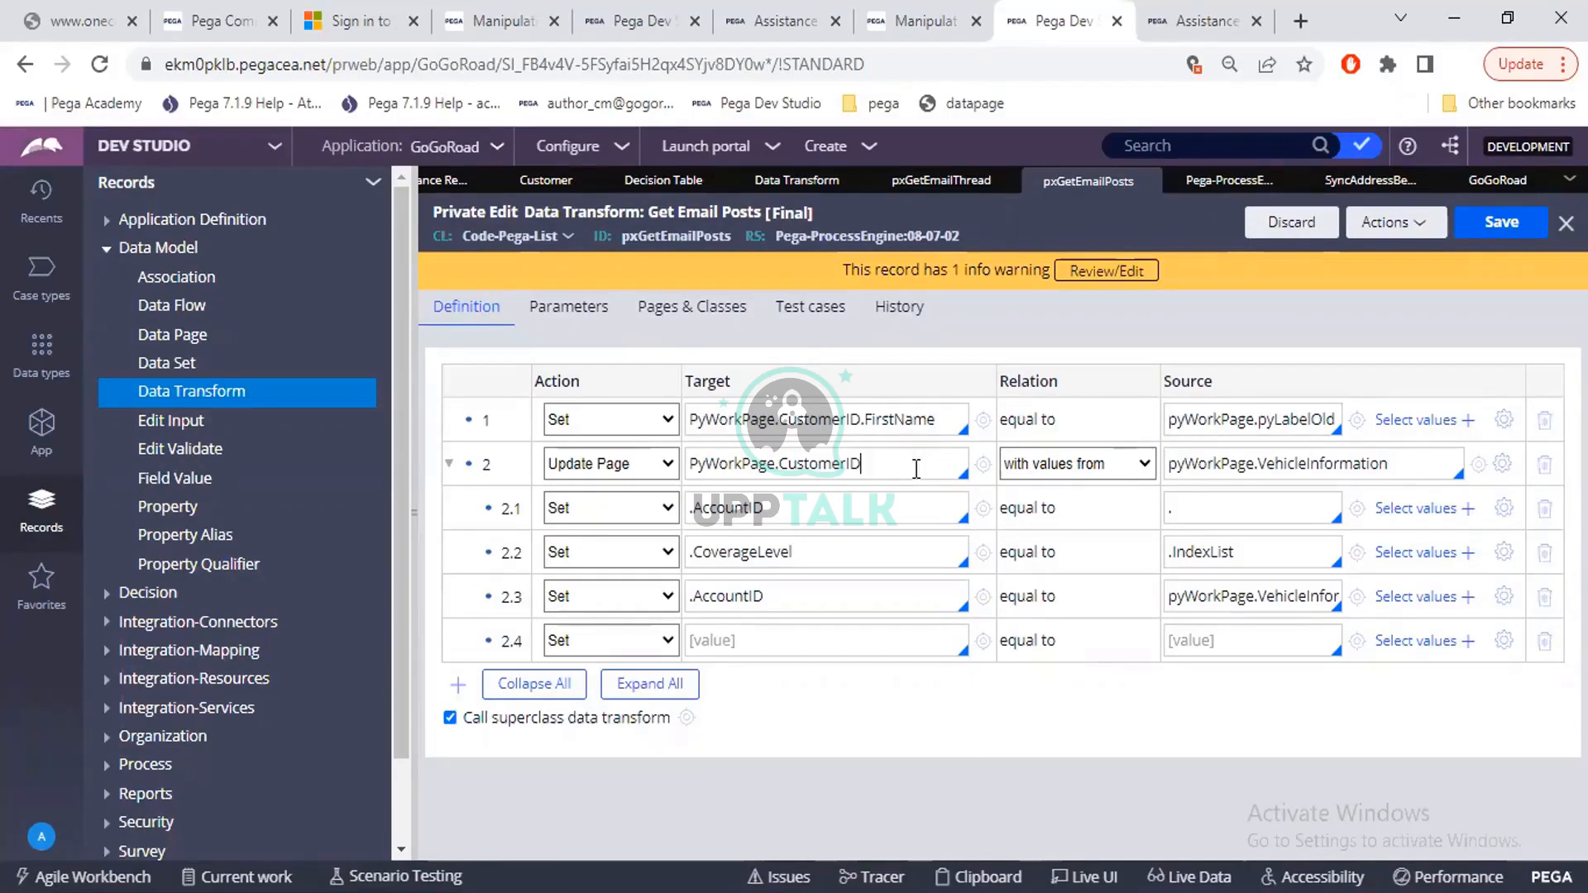
drag(916, 469, 652, 483)
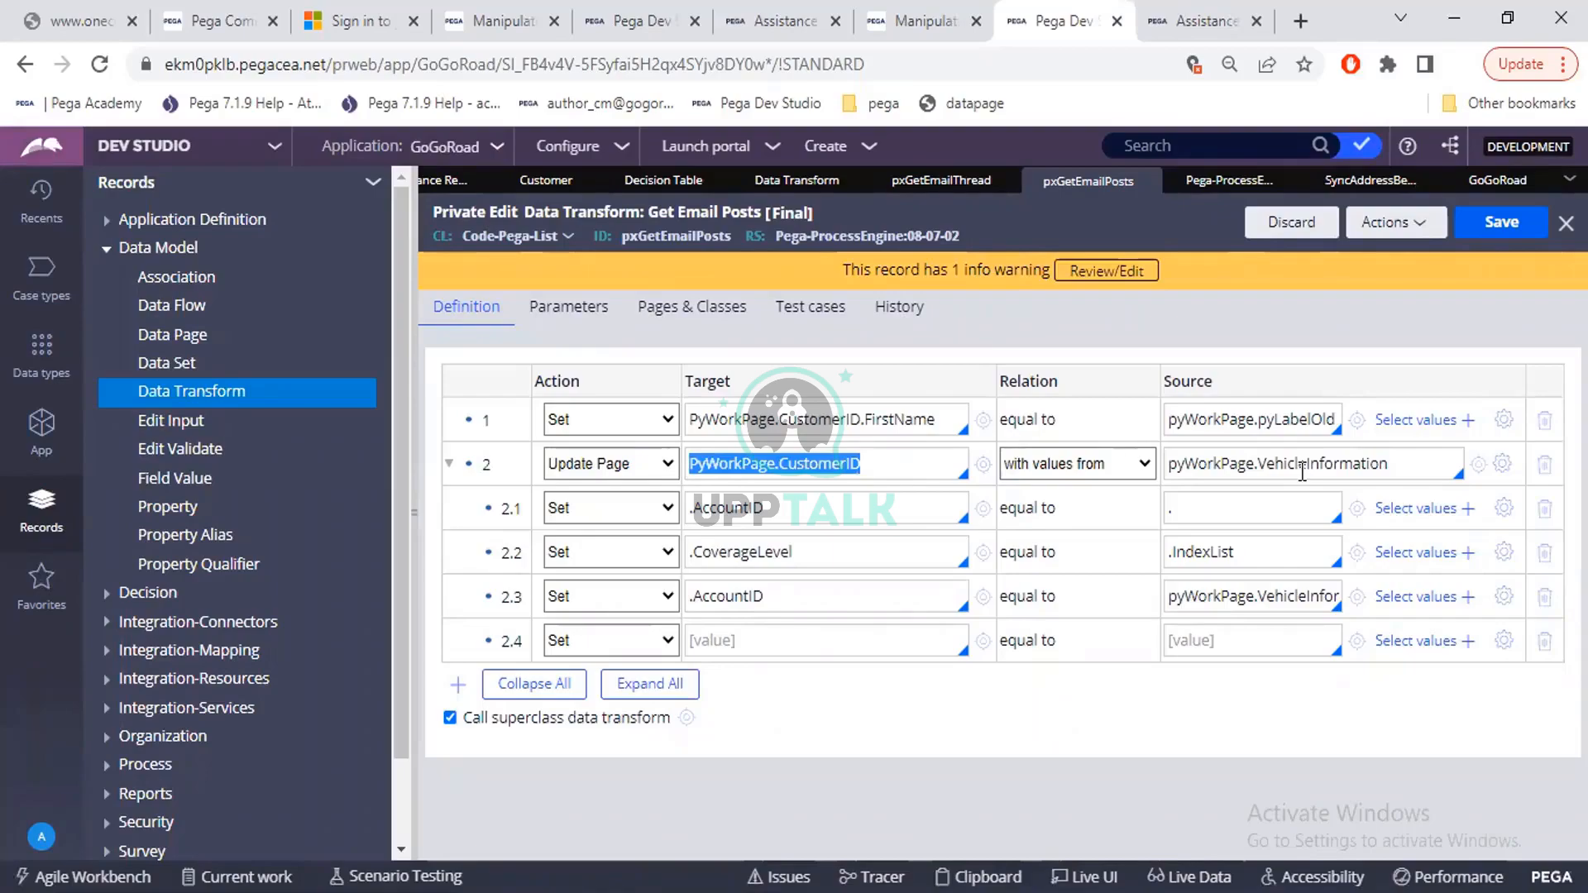
triple_click(1302, 468)
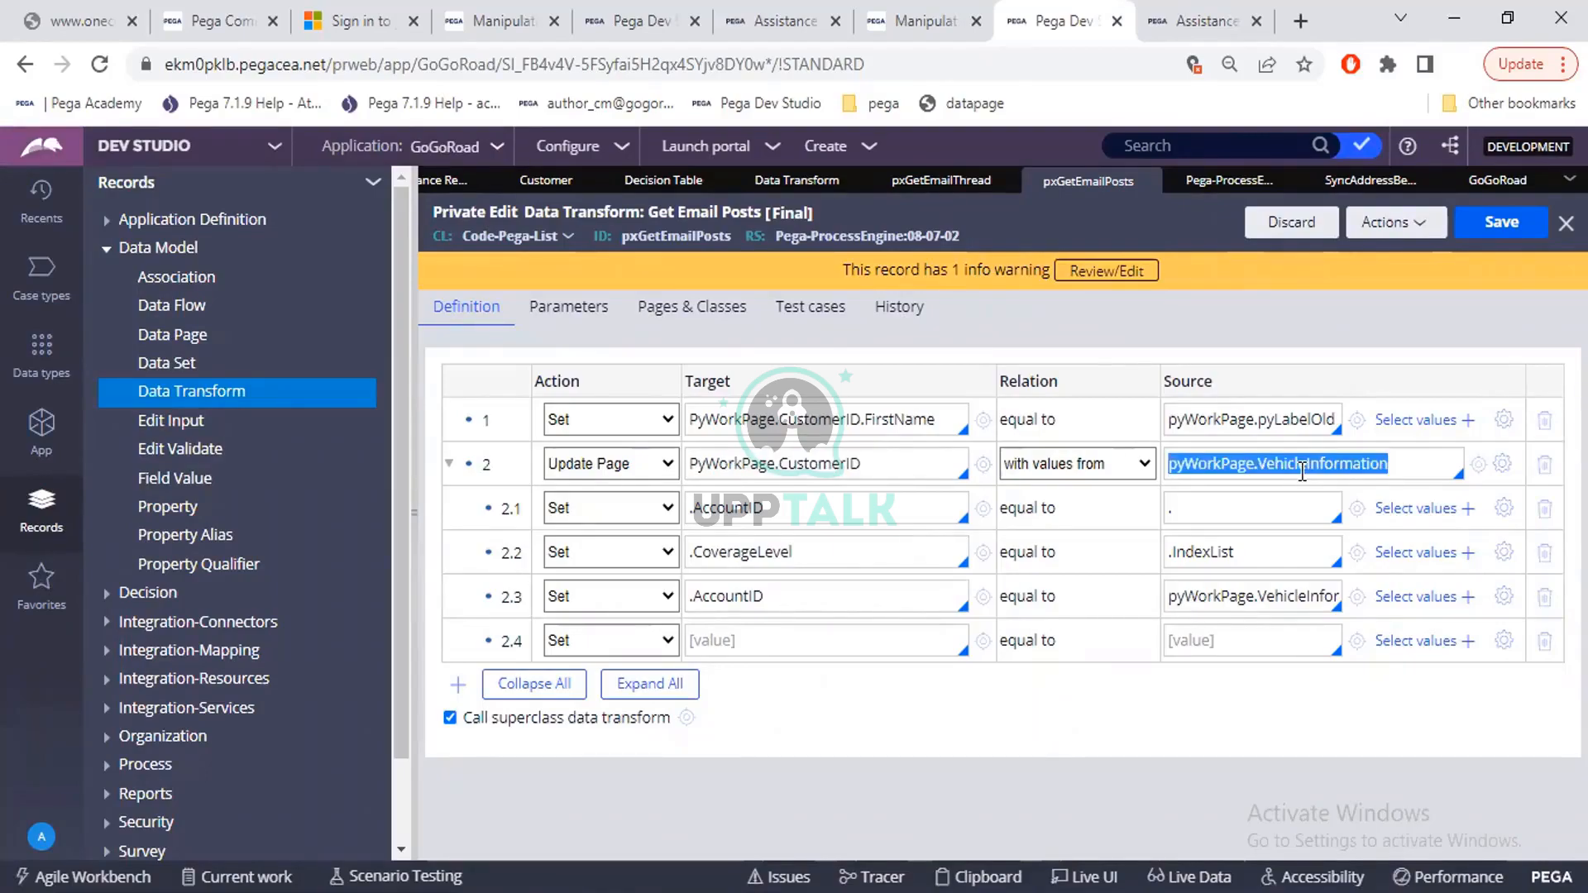
Clear the relation of Update Page row 2 by choosing its blank option
click(1092, 463)
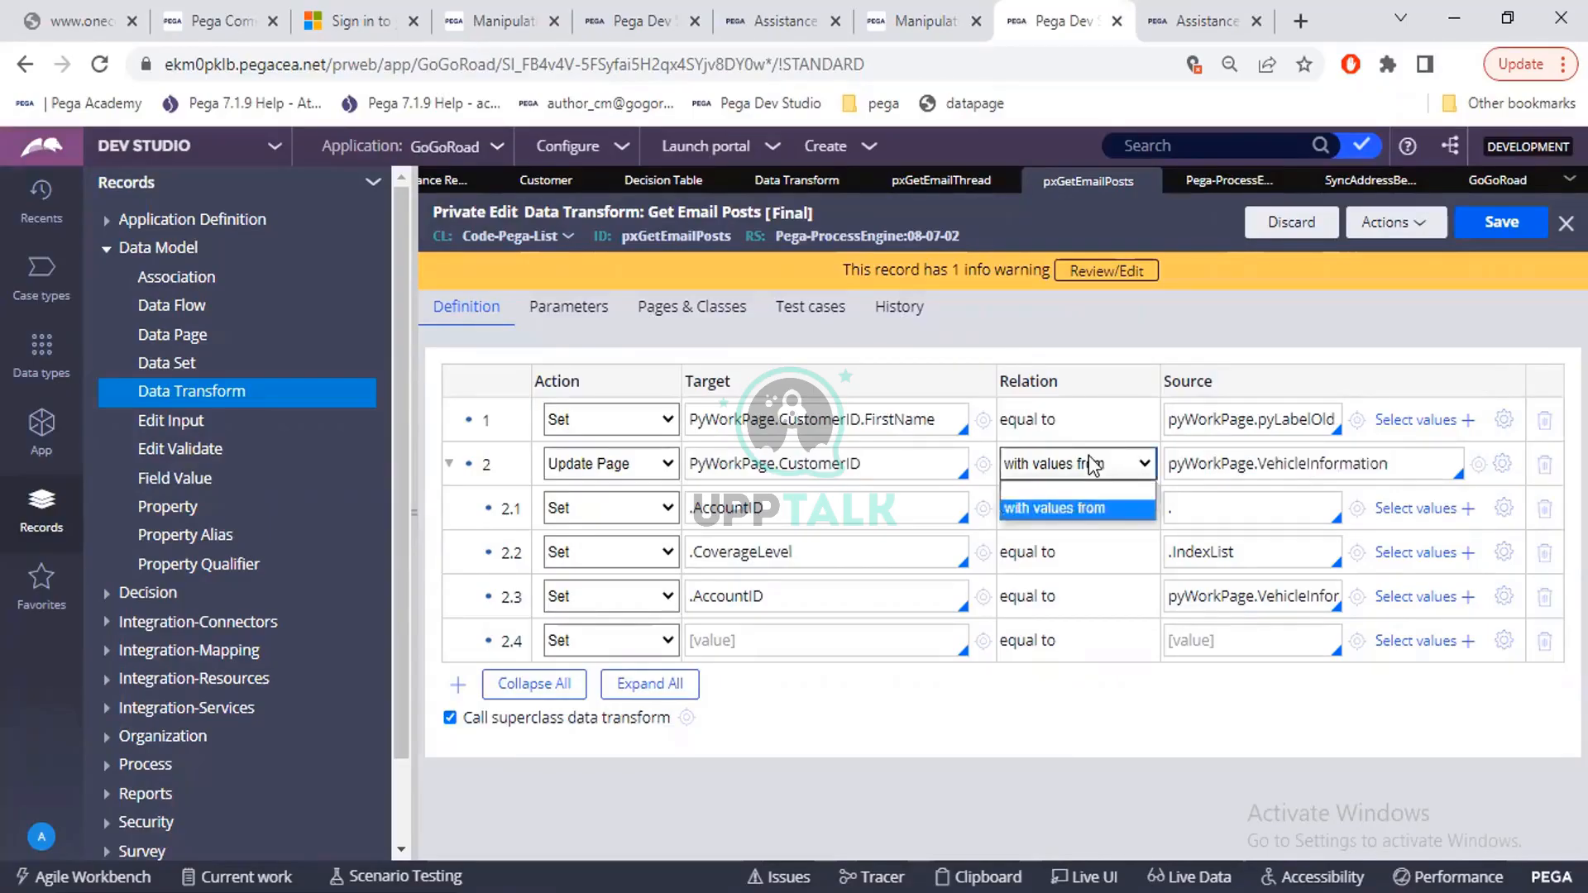
click(1089, 457)
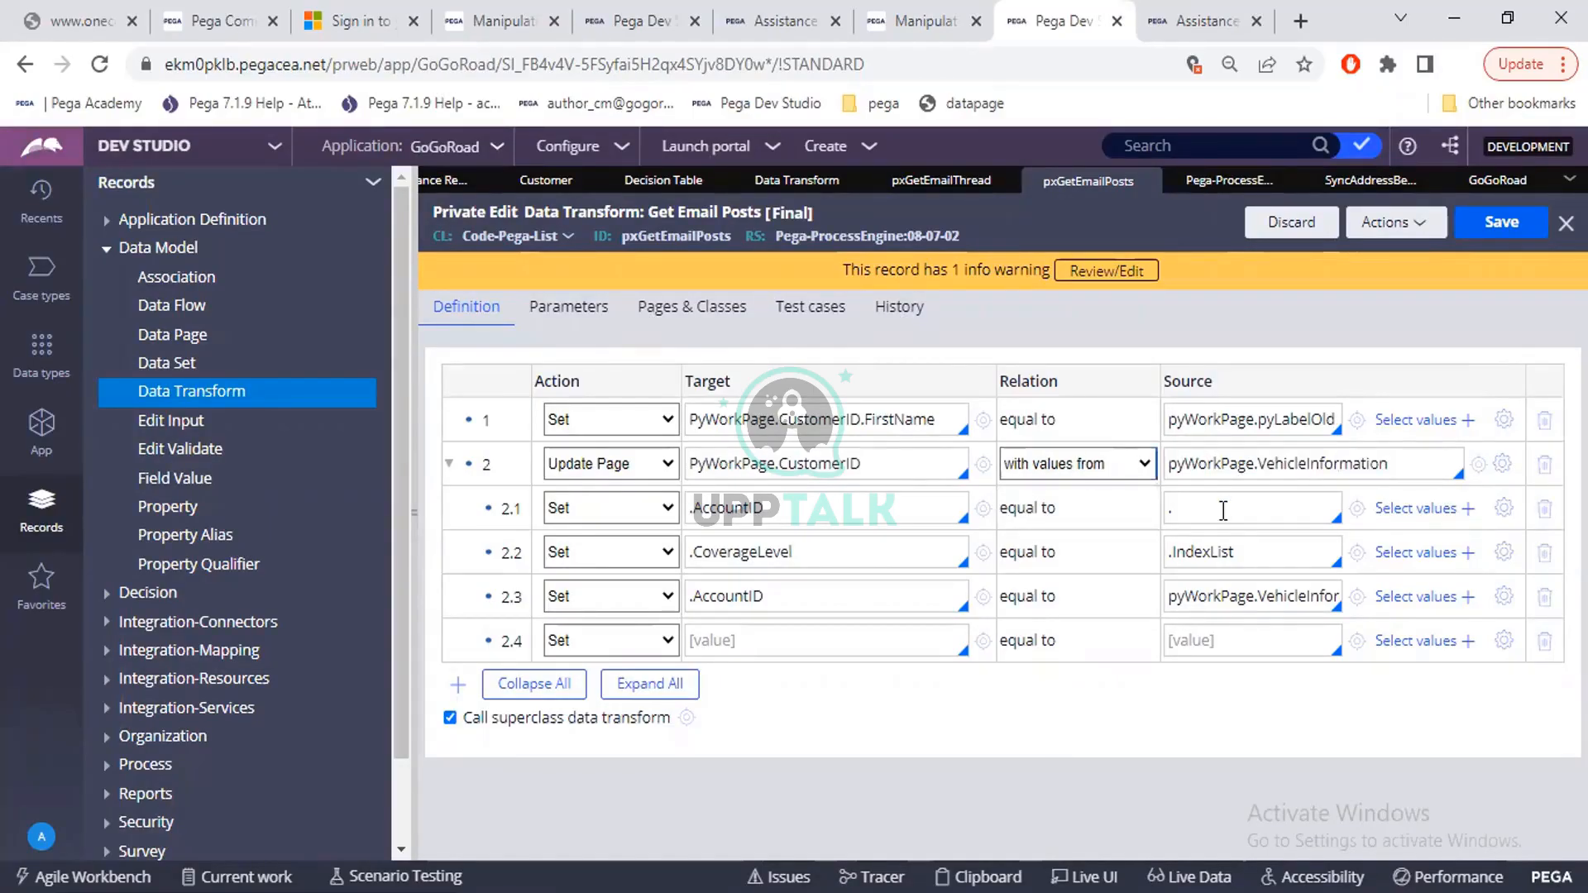
click(1100, 464)
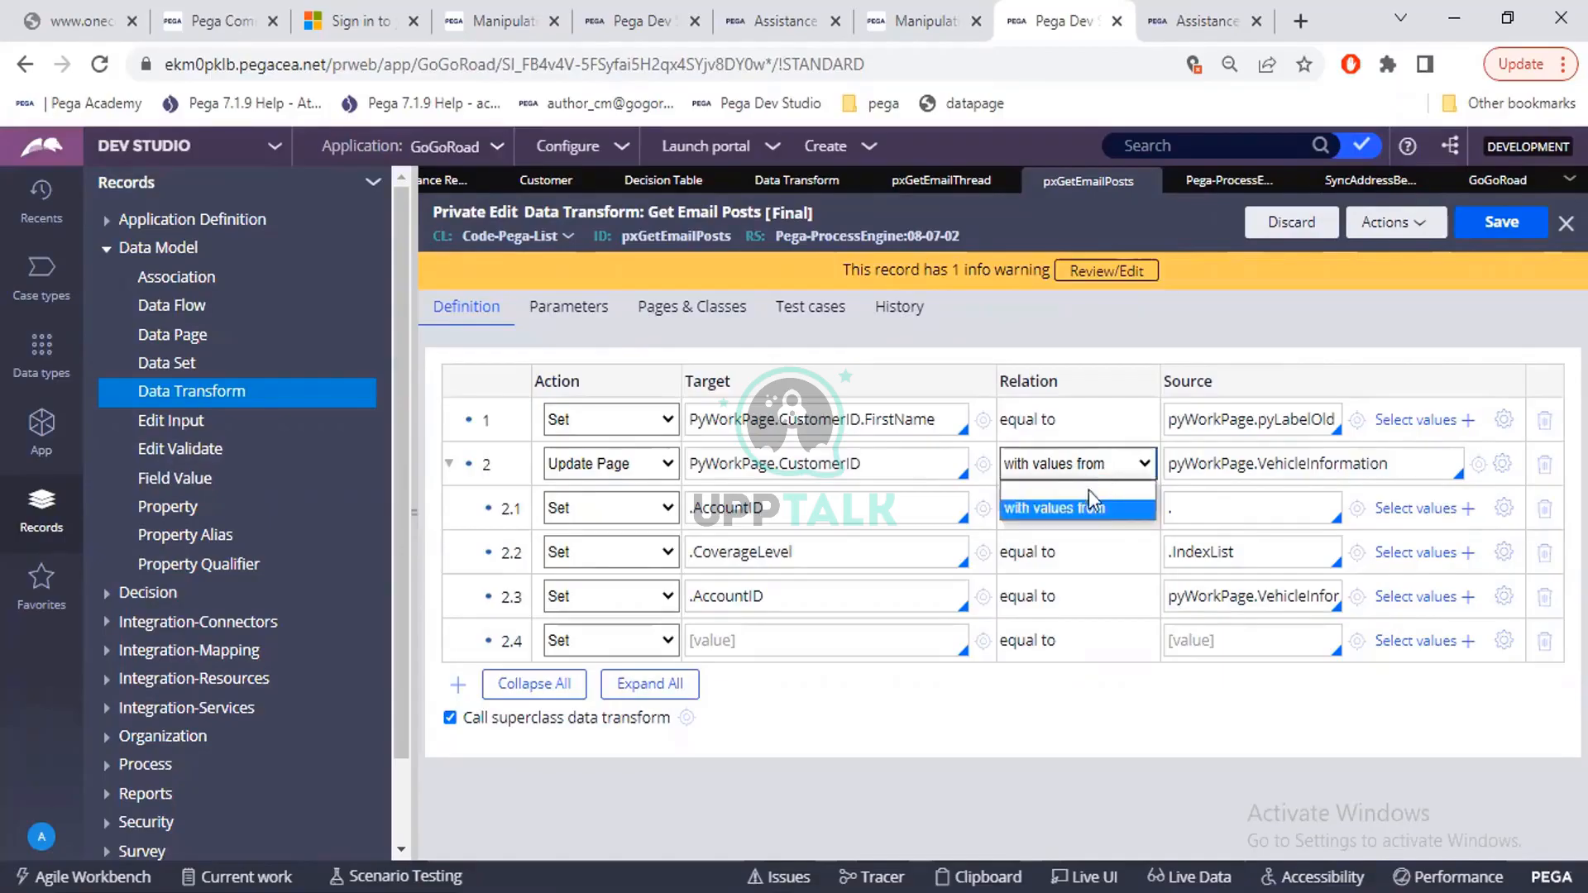
click(1089, 493)
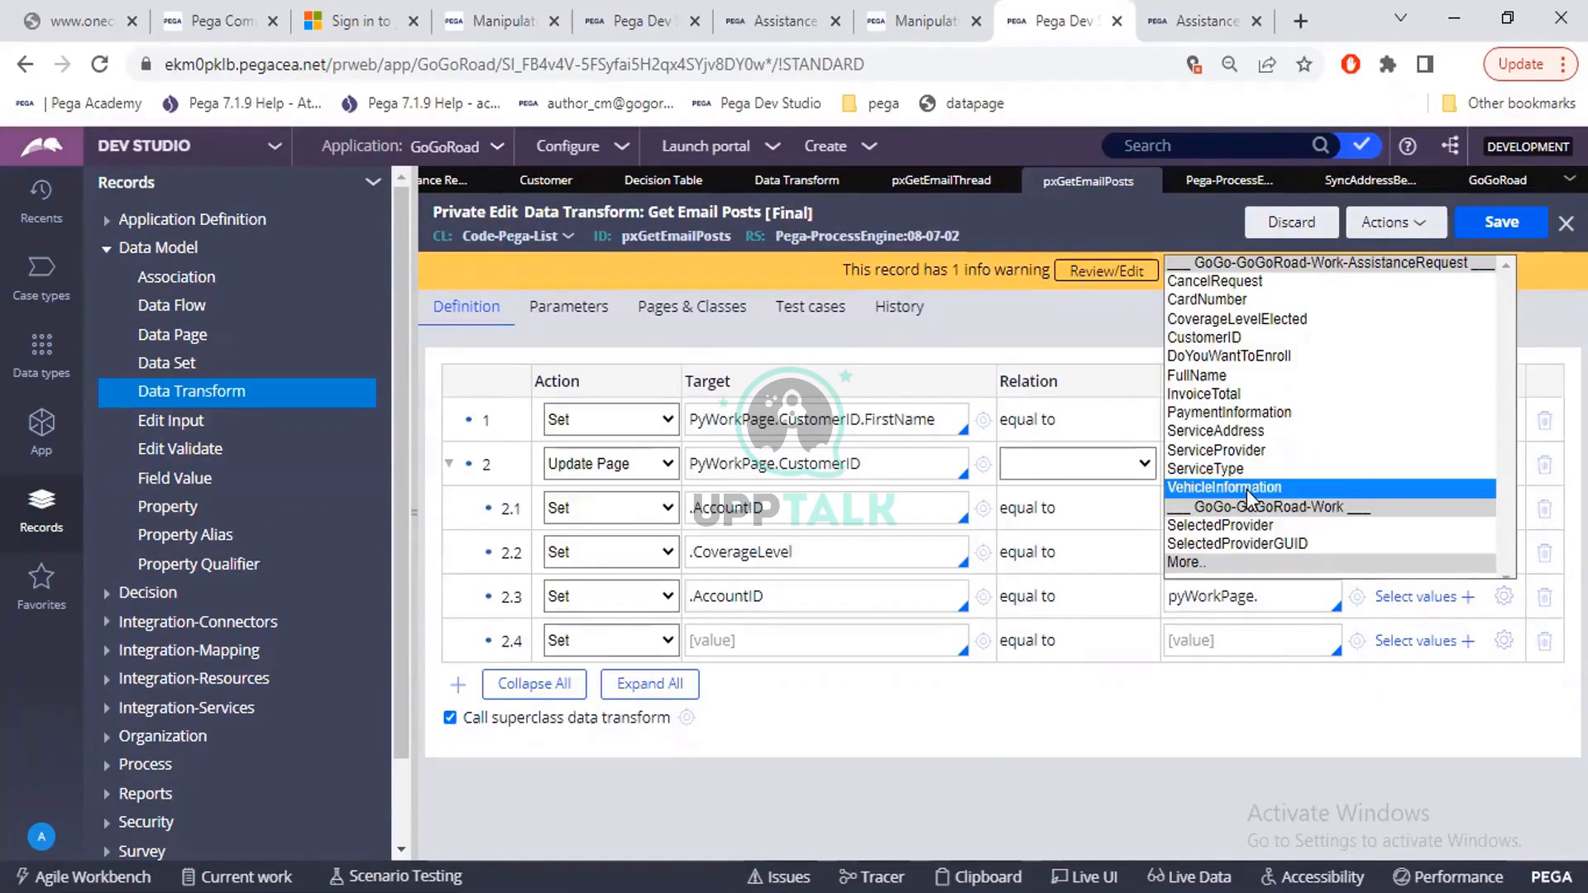
Re-enter the source of row 2.3 as pyWorkPage.VehicleInformation.Color using the suggested properties
click(1249, 490)
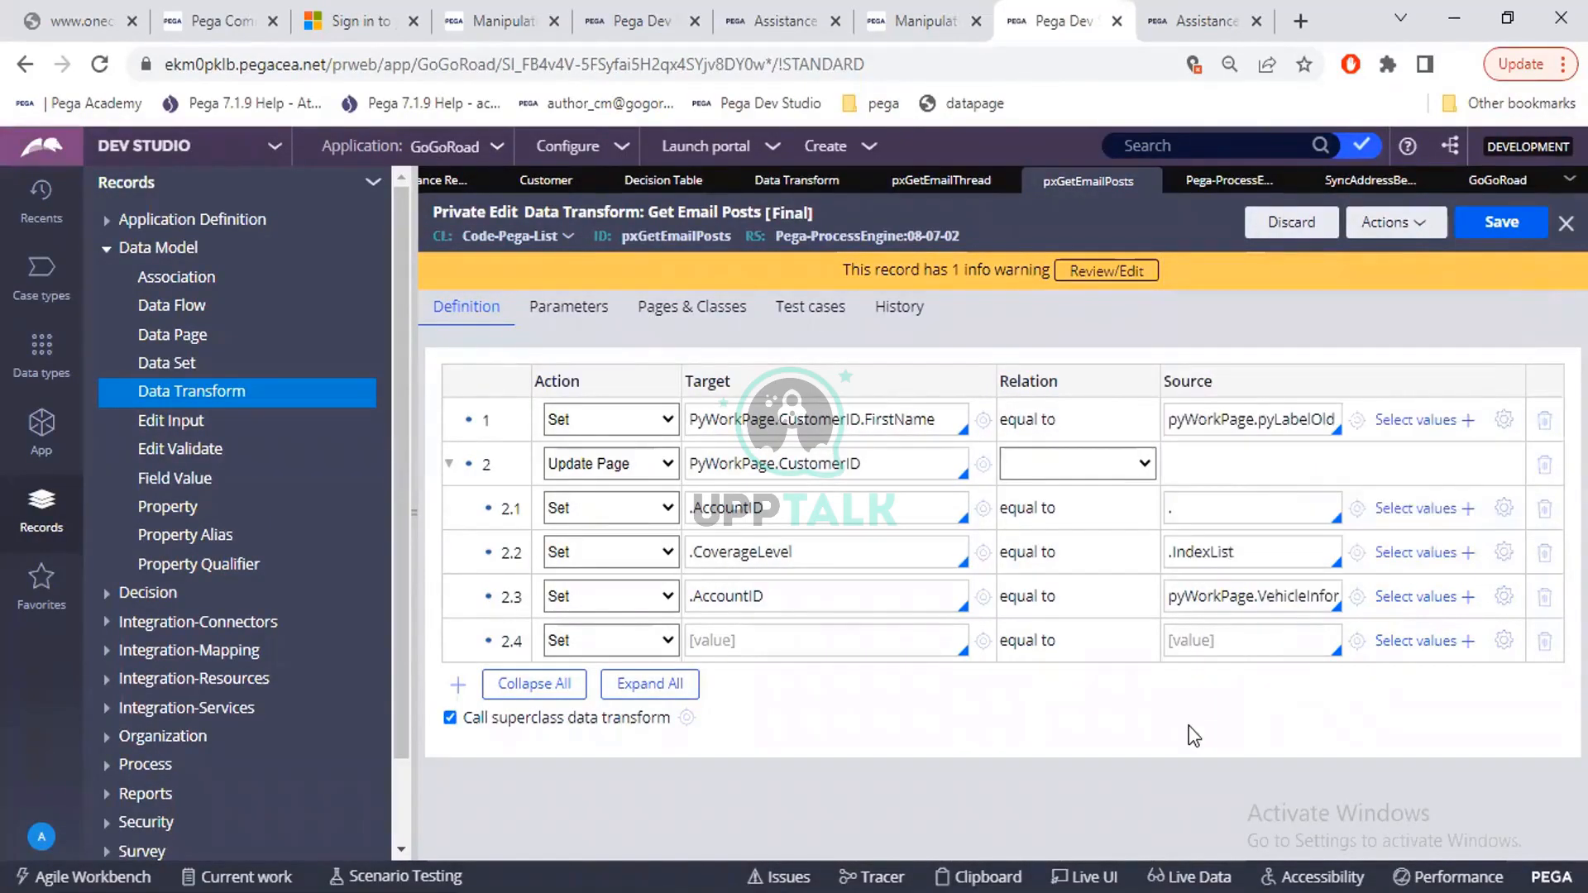
click(1254, 597)
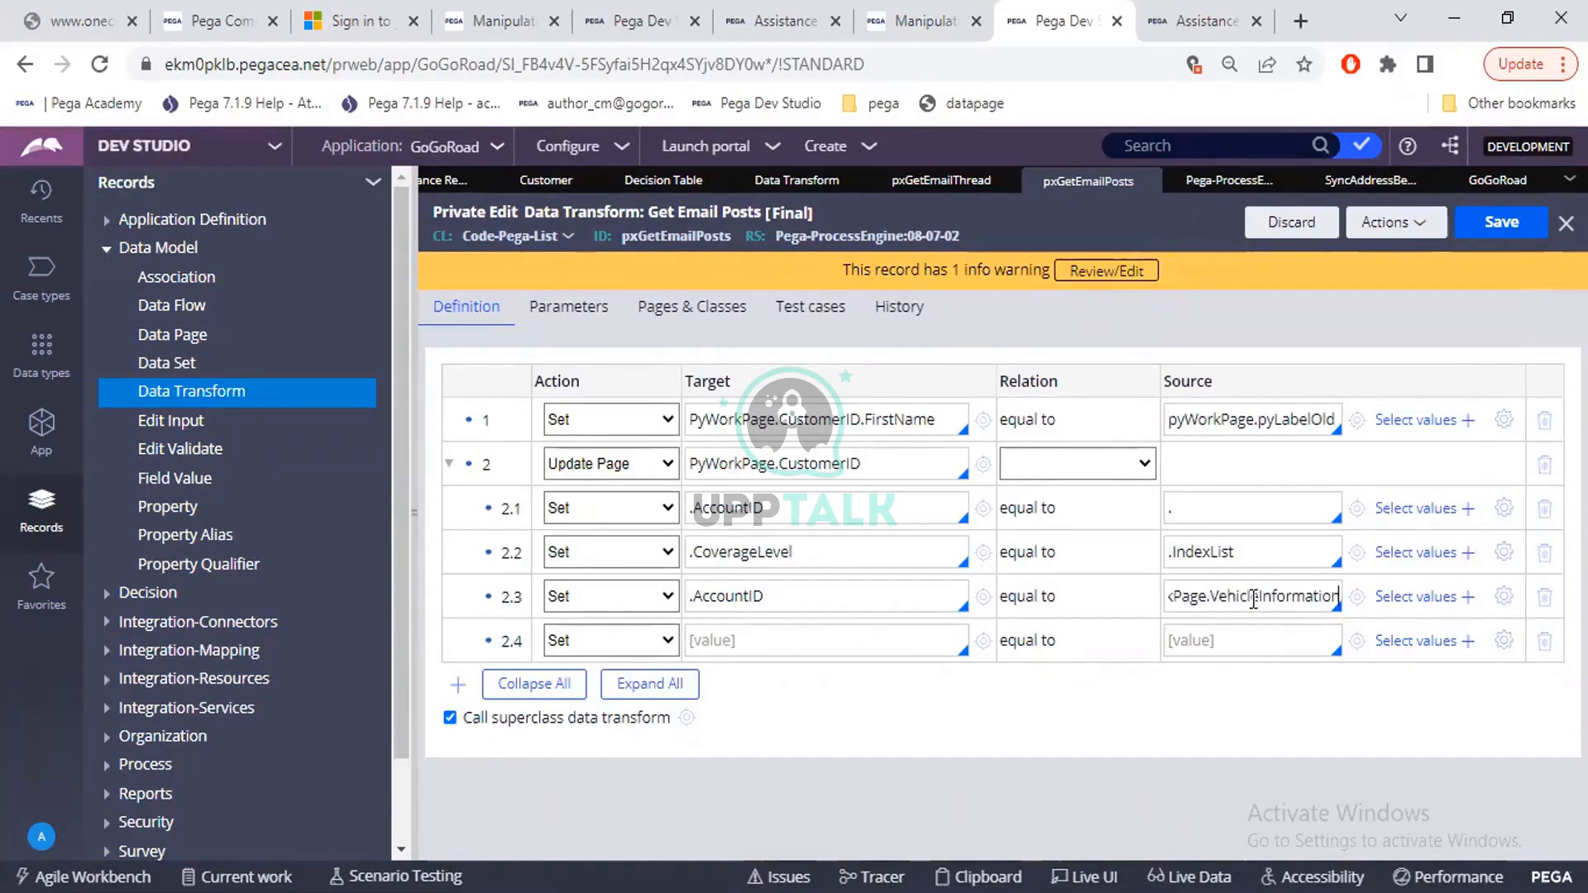
text(.)
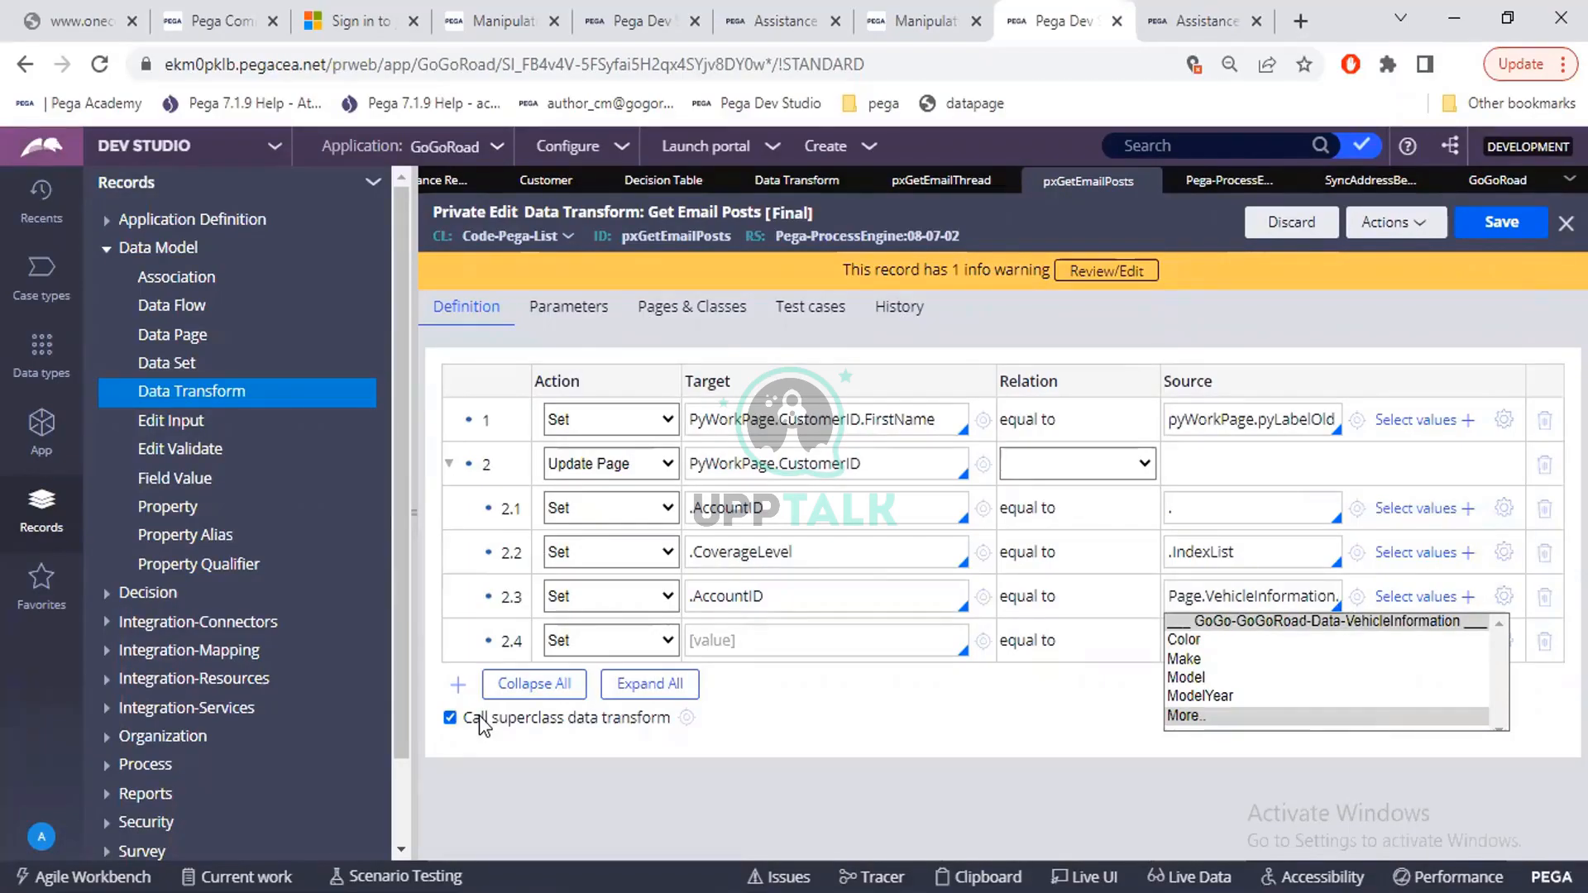
click(1199, 636)
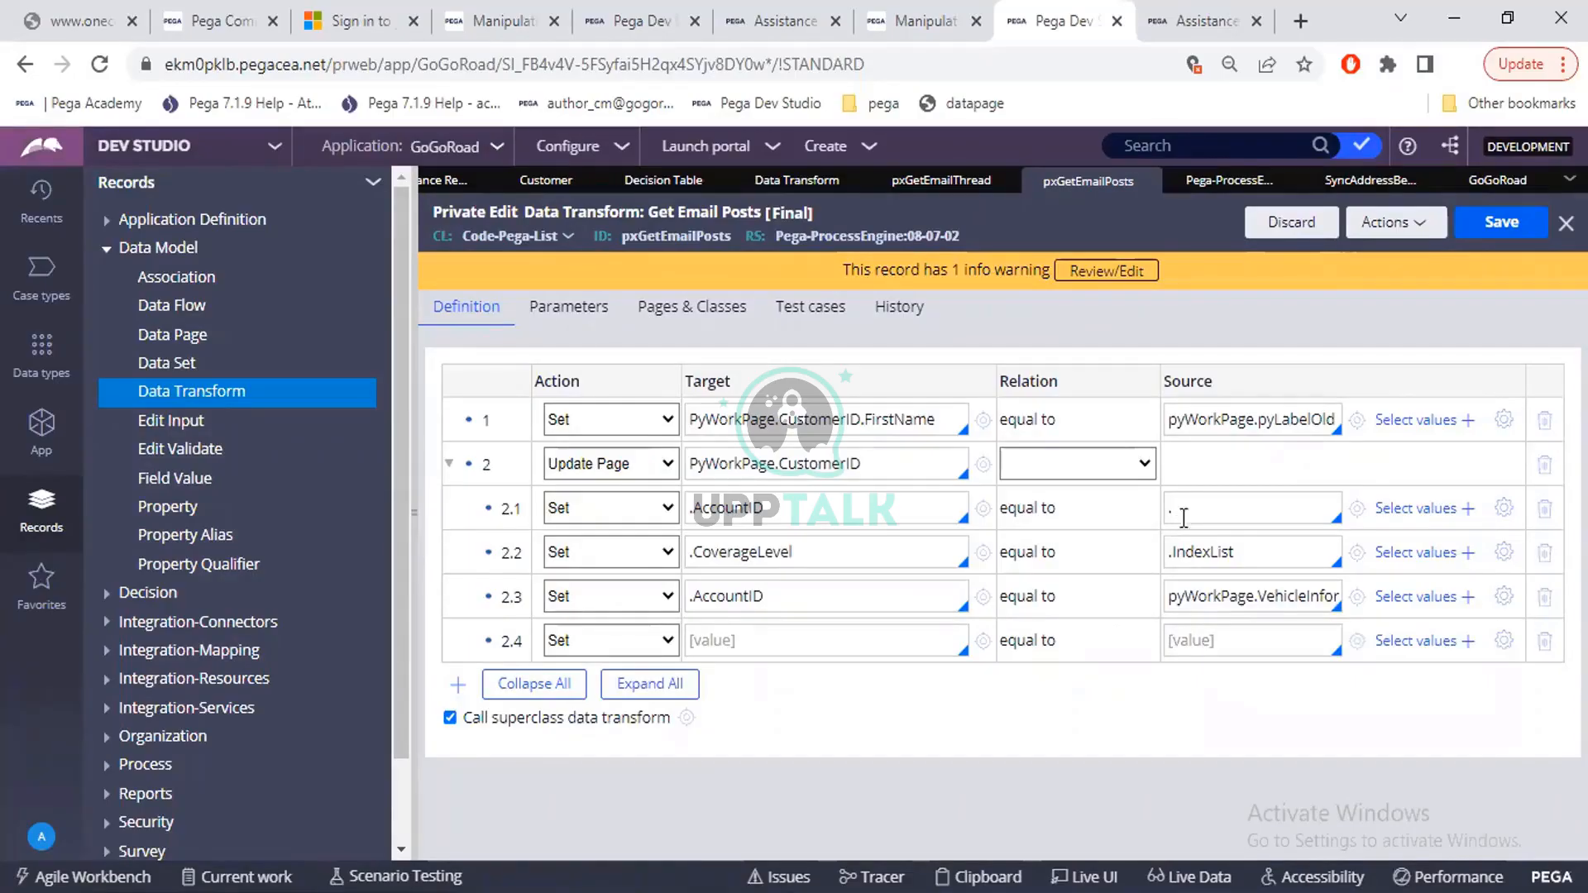
Try to save the Get Email Posts data transform and examine the validation feedback on its rows
click(1496, 236)
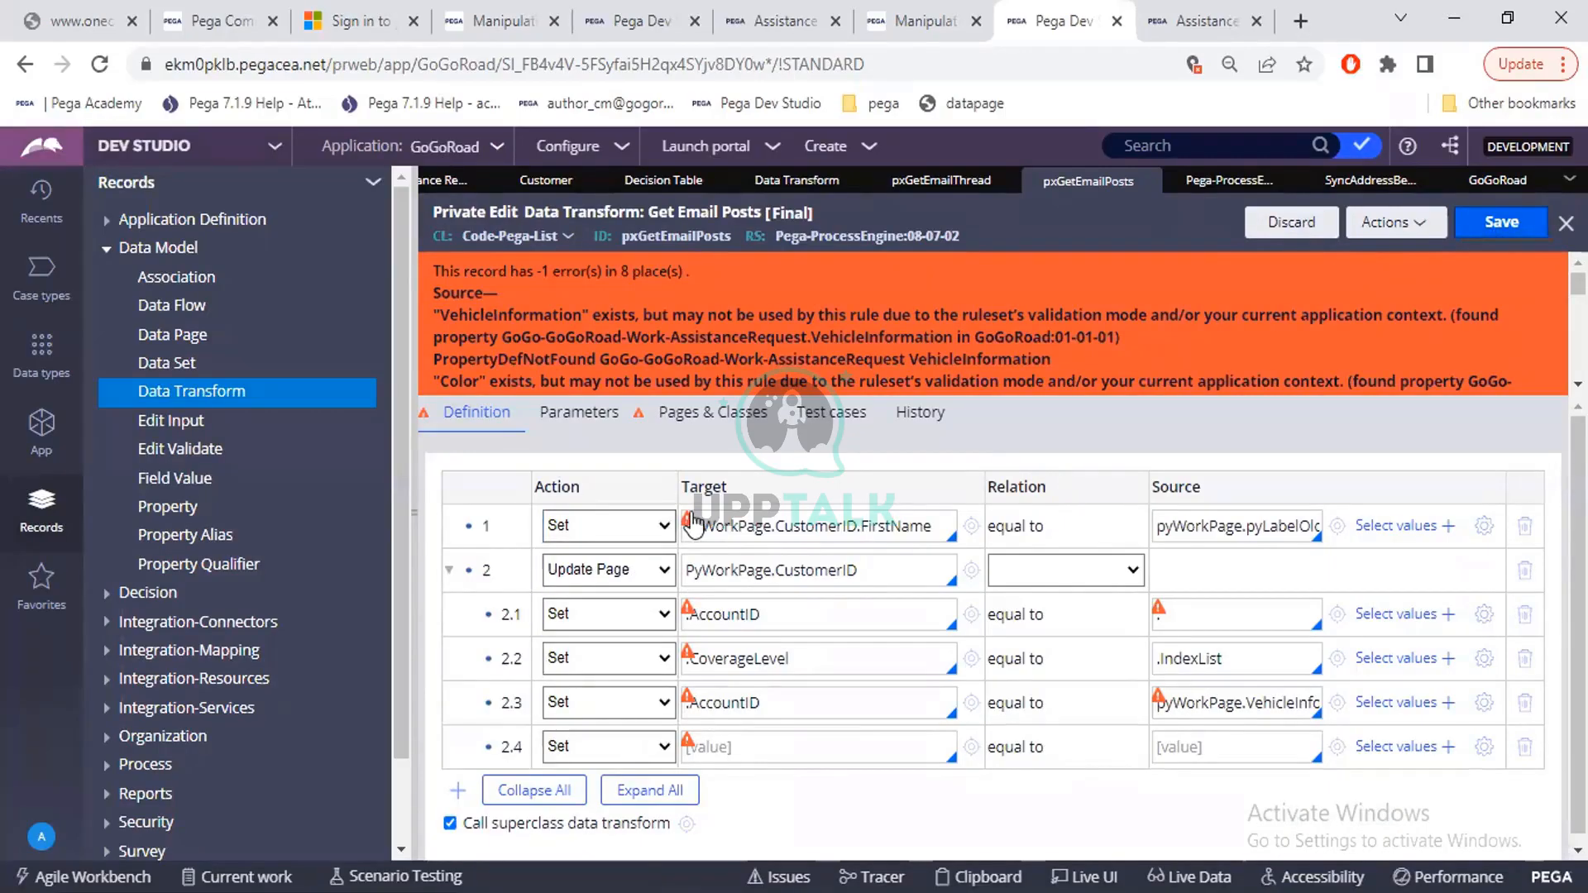
mouse_move(693, 523)
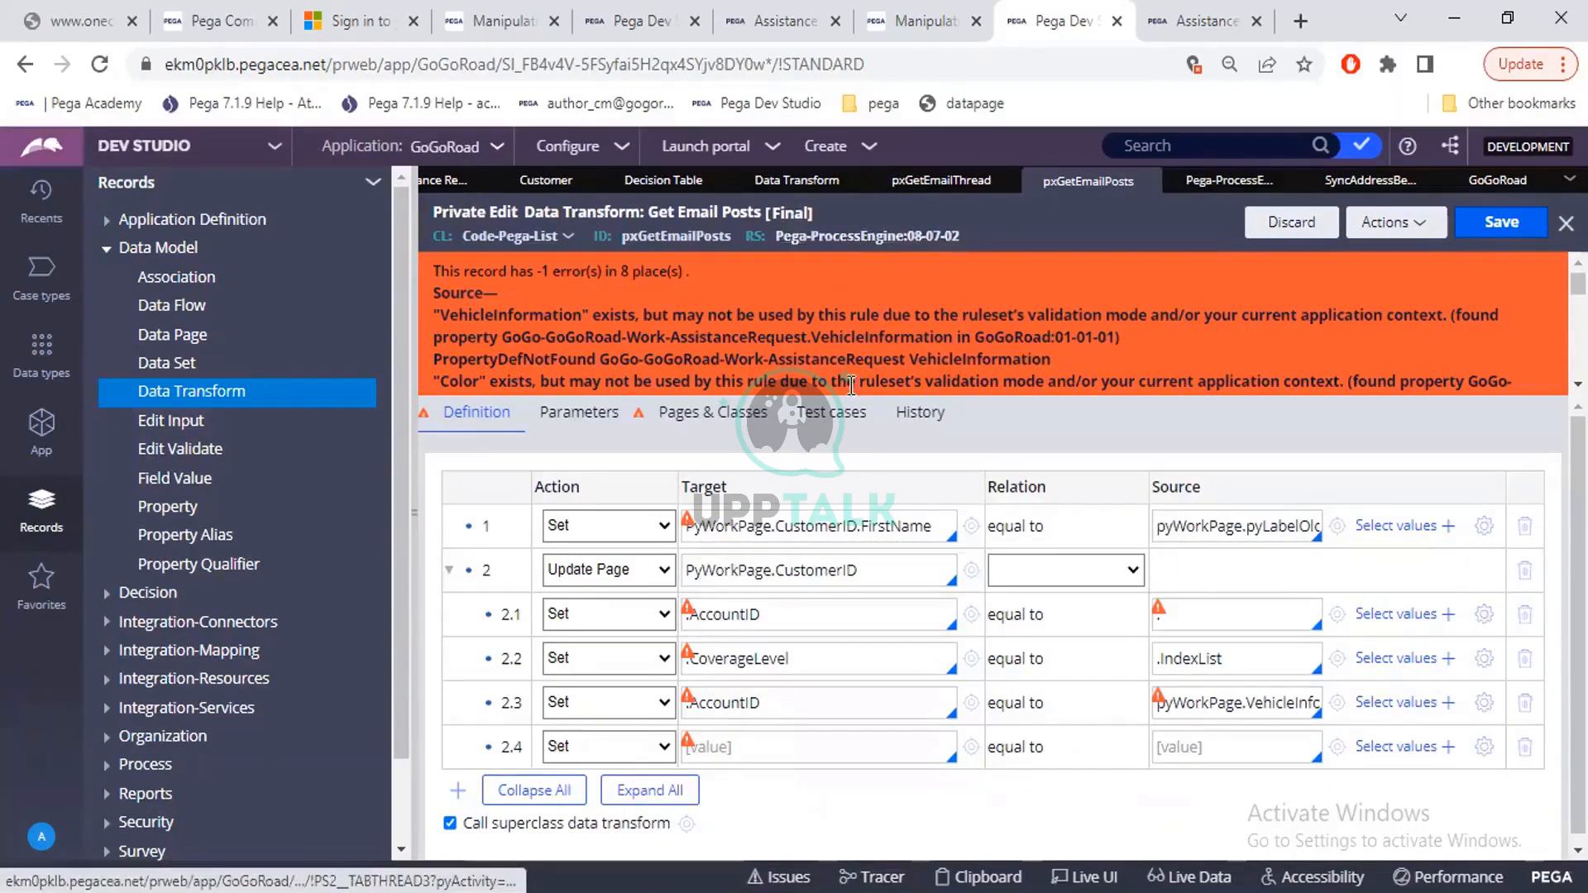
scroll(799, 734, down, 1)
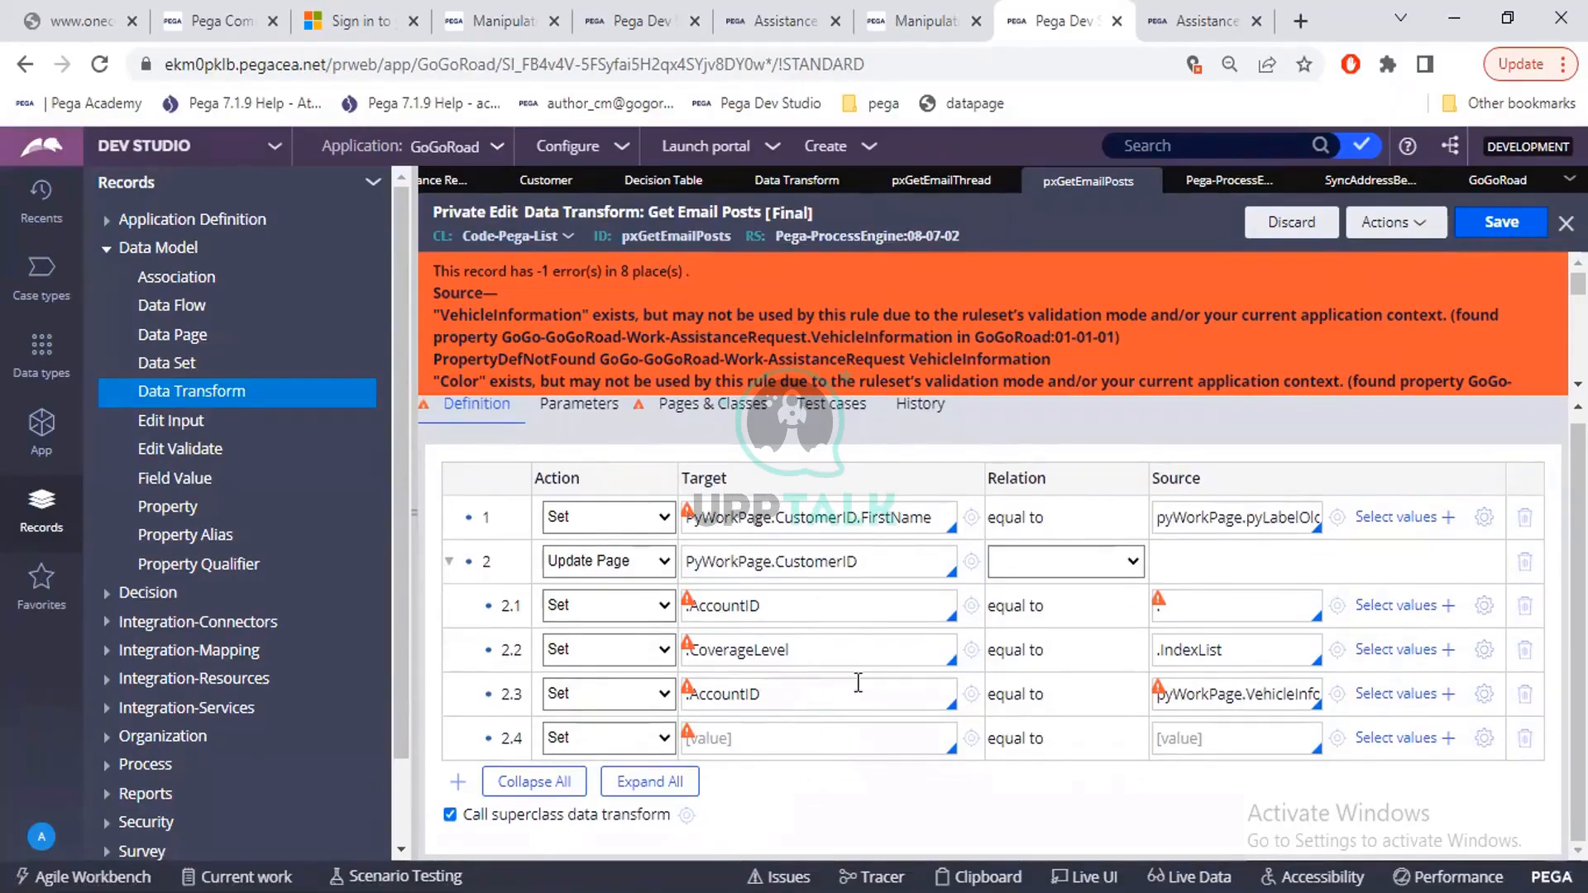
Refresh the Get Email Posts data transform to drop the unsaved edits, and delete its When and Otherwise rows with their child rows
click(1388, 236)
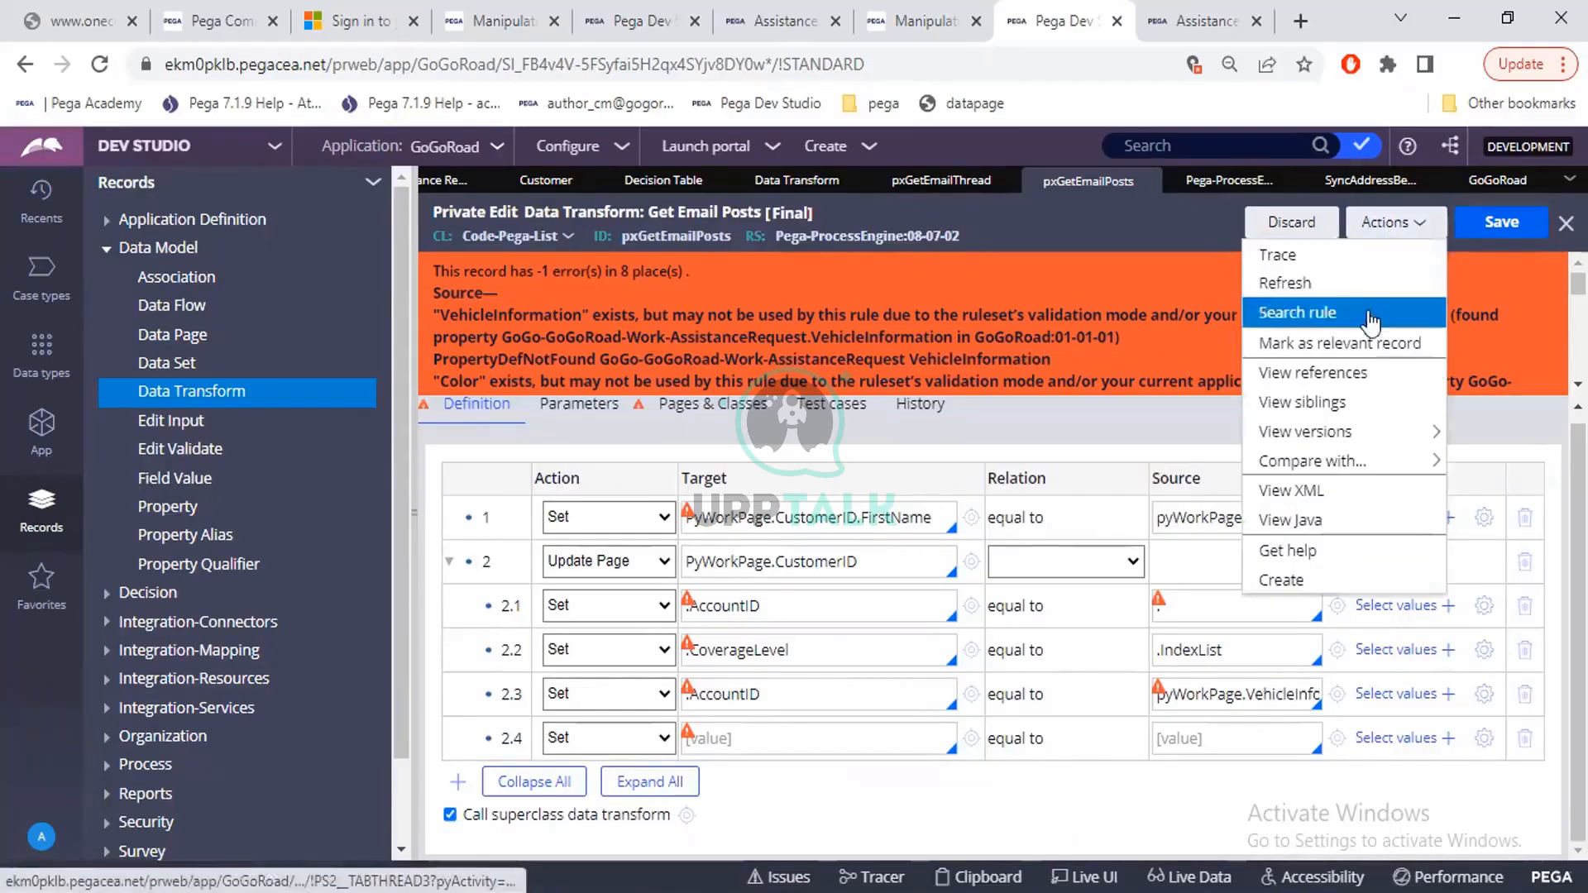
click(1363, 285)
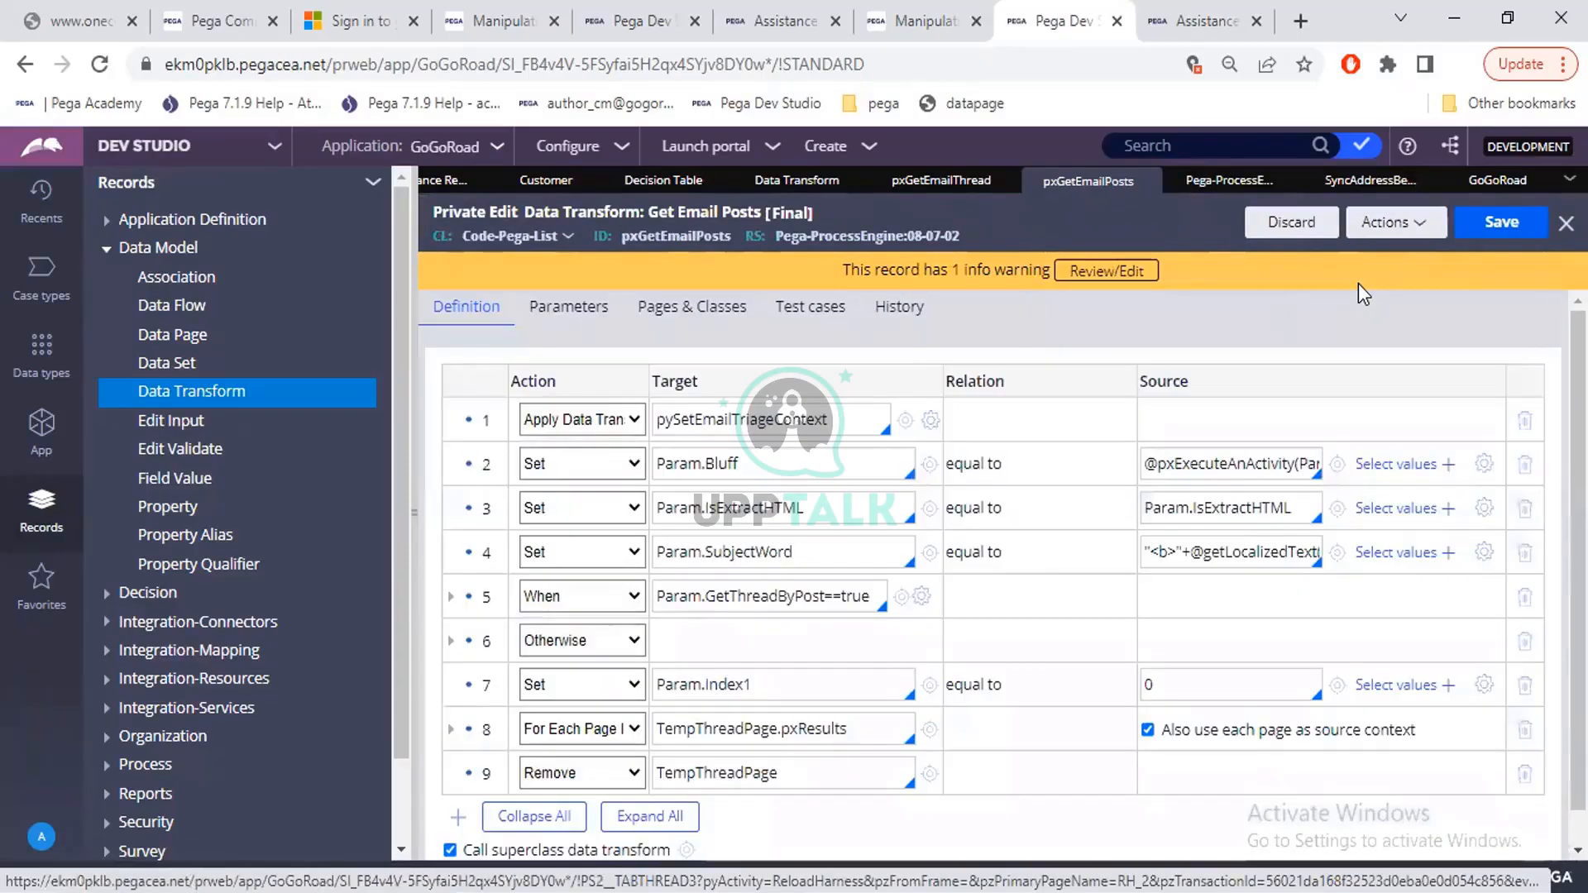
click(1524, 602)
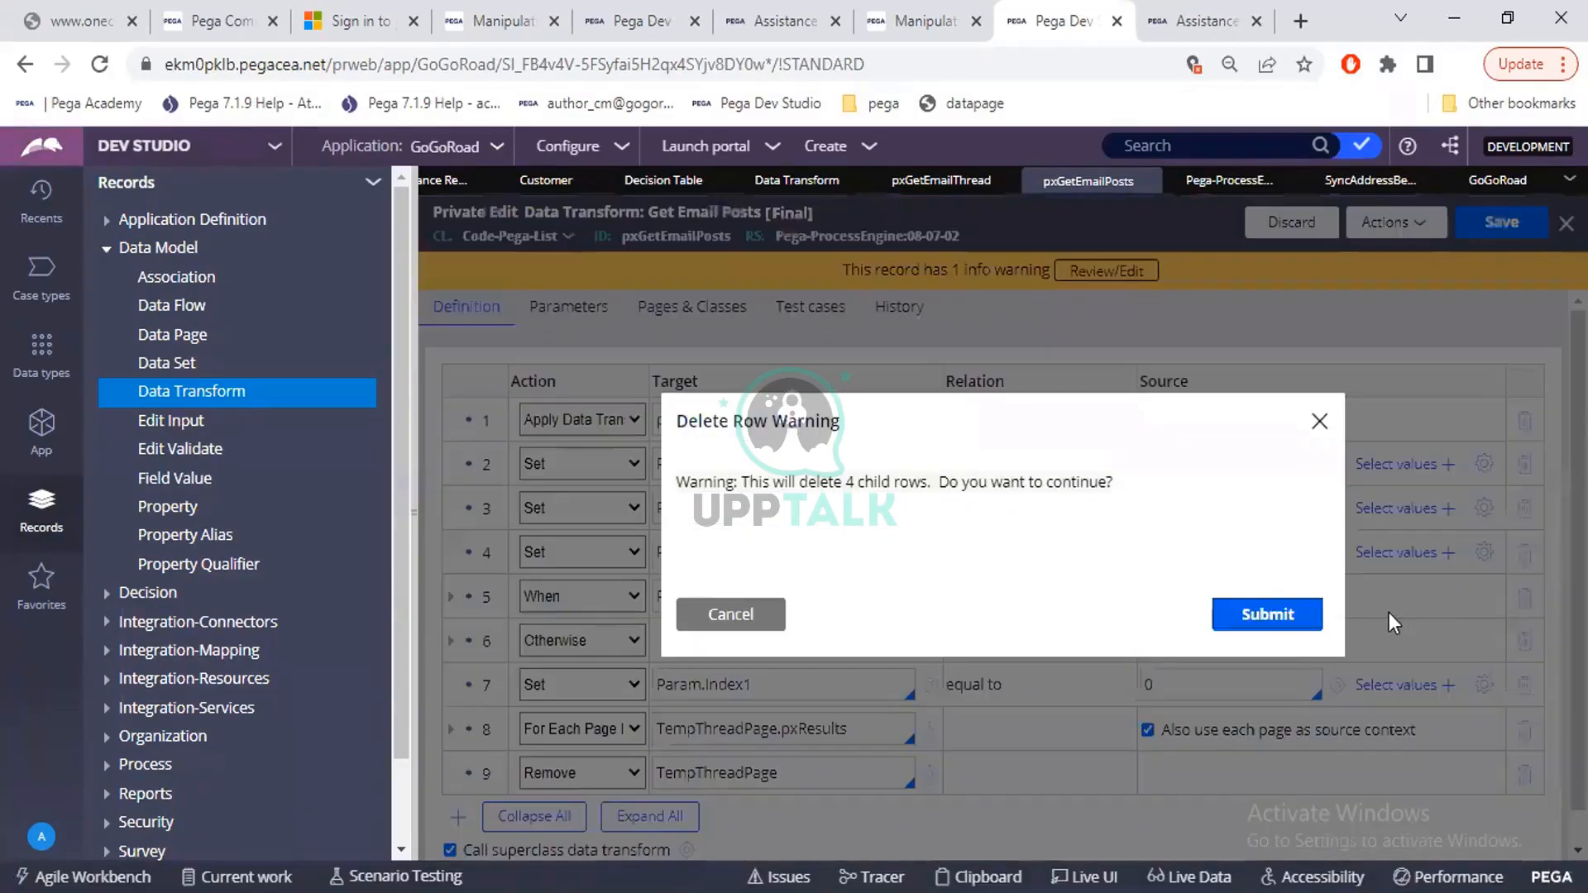
click(1311, 629)
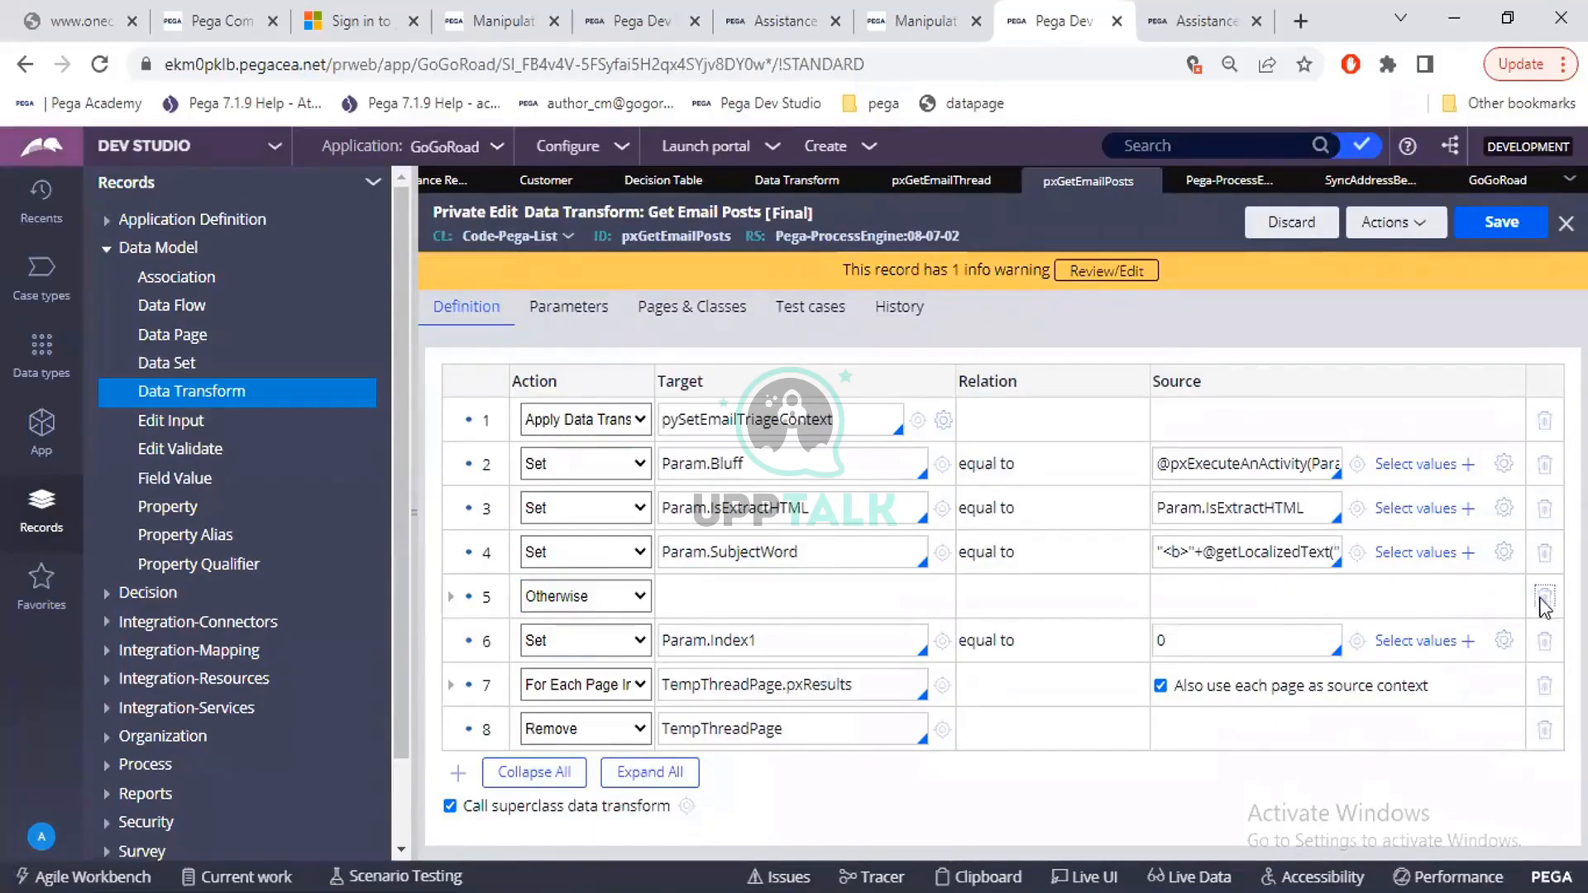
click(1543, 599)
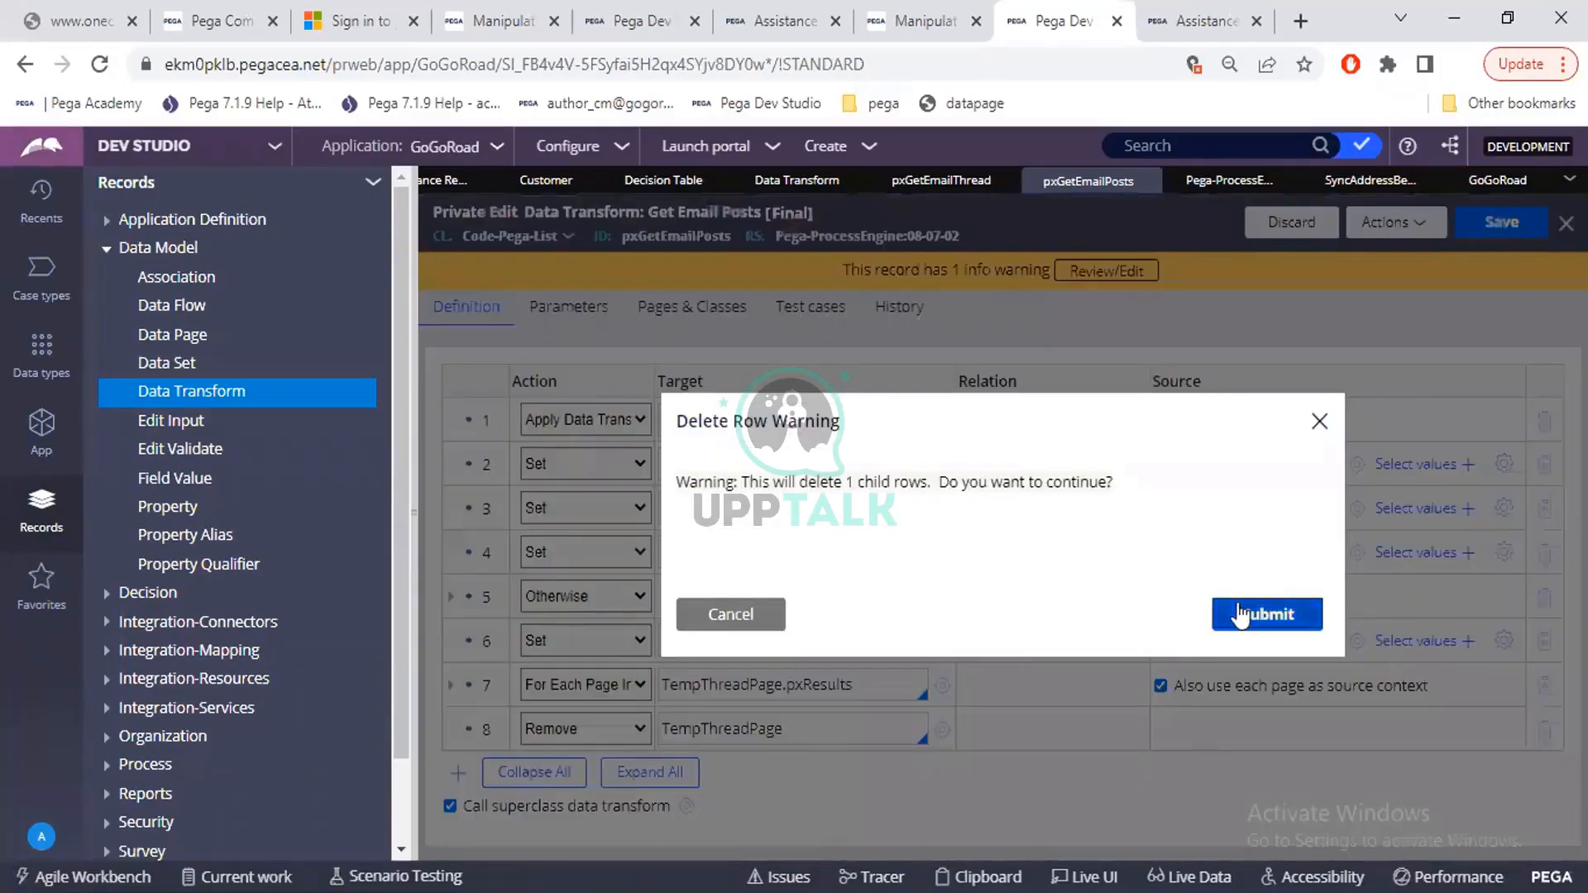
click(1240, 614)
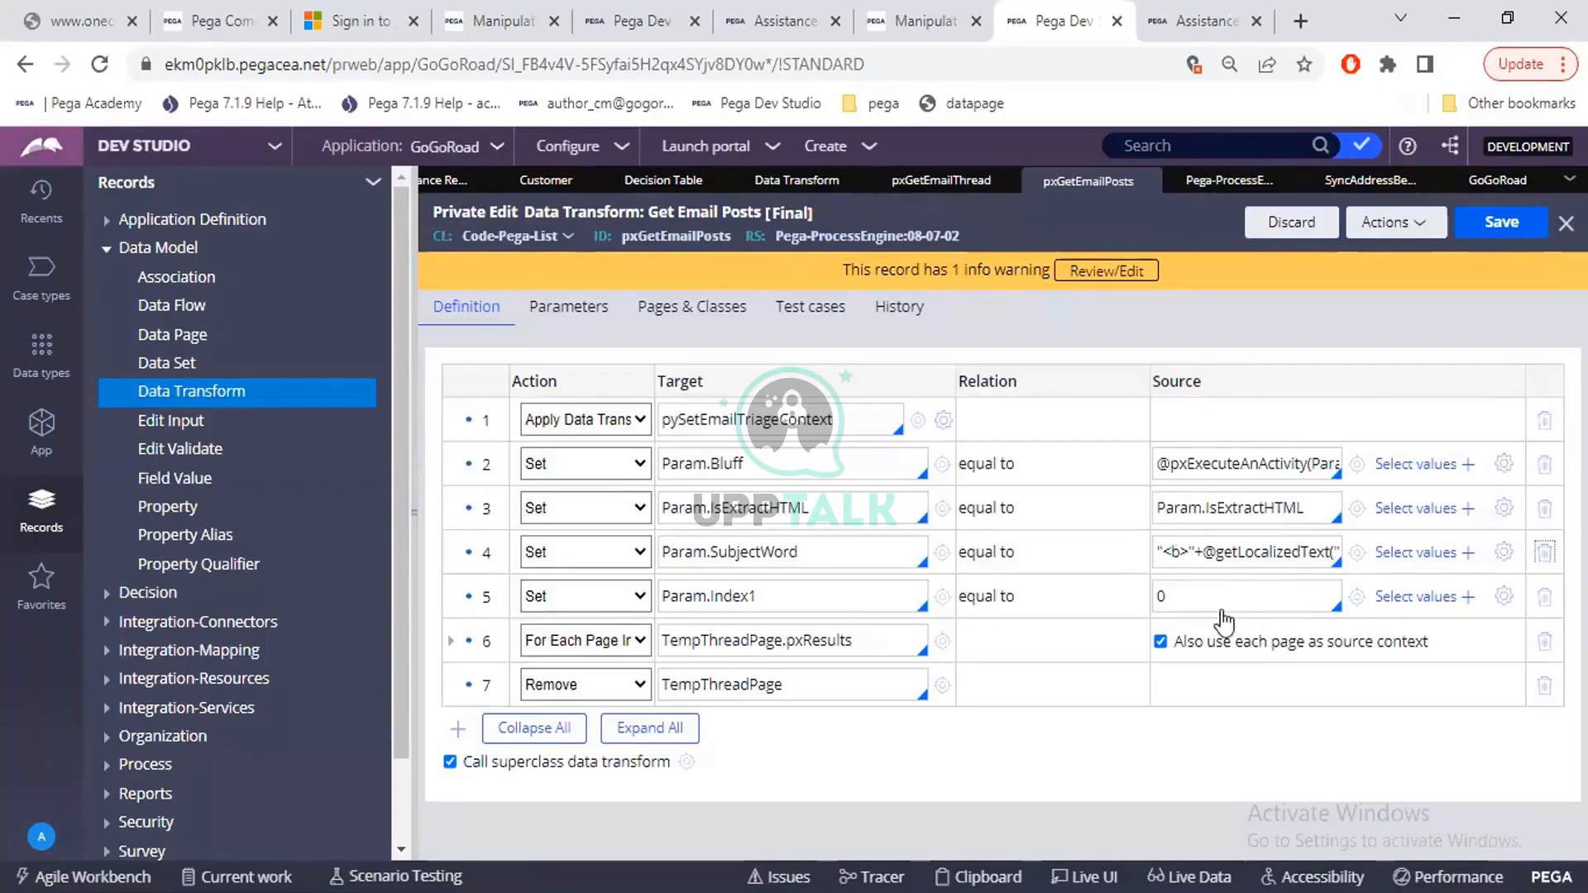
Delete all remaining rows of the data transform except the Apply Data Transform row for pySetEmailTriageContext, including the For Each Page In row's children
click(1544, 599)
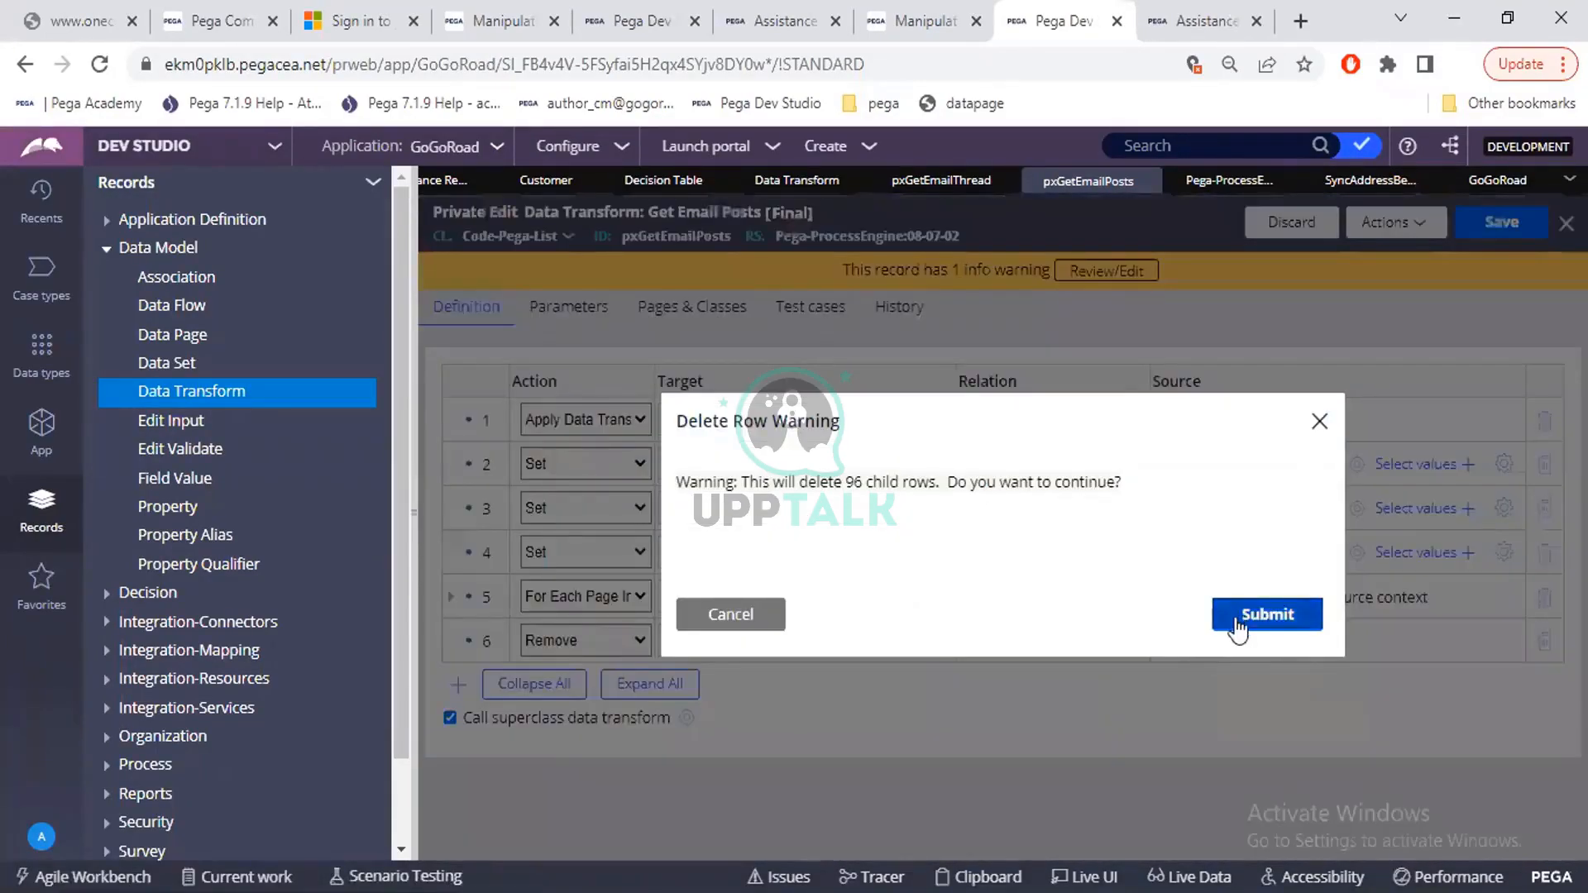
click(1237, 625)
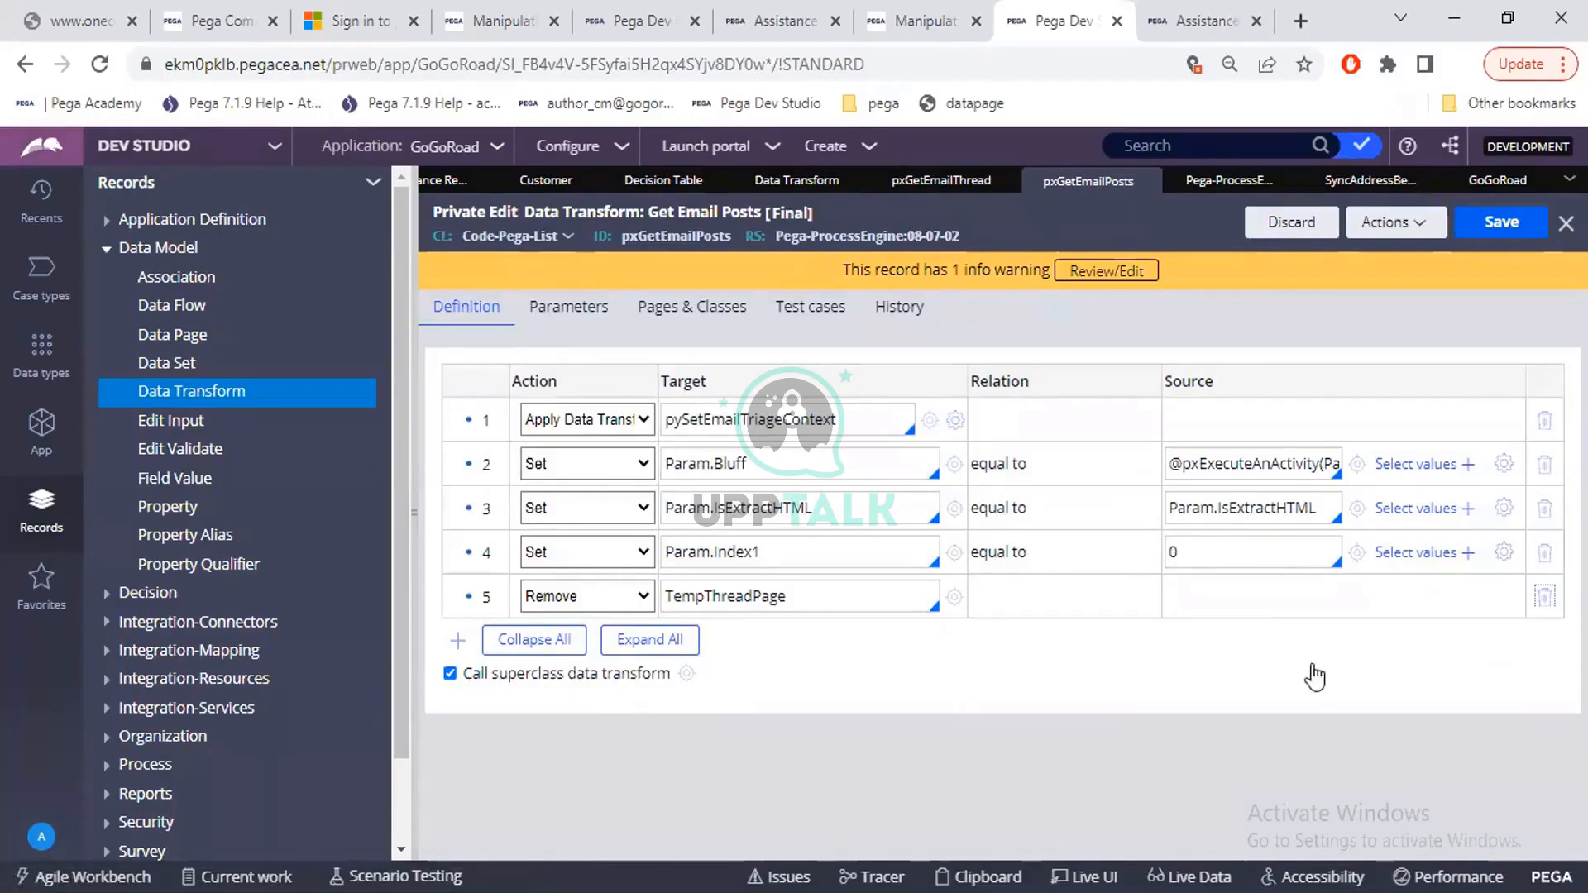
click(1540, 509)
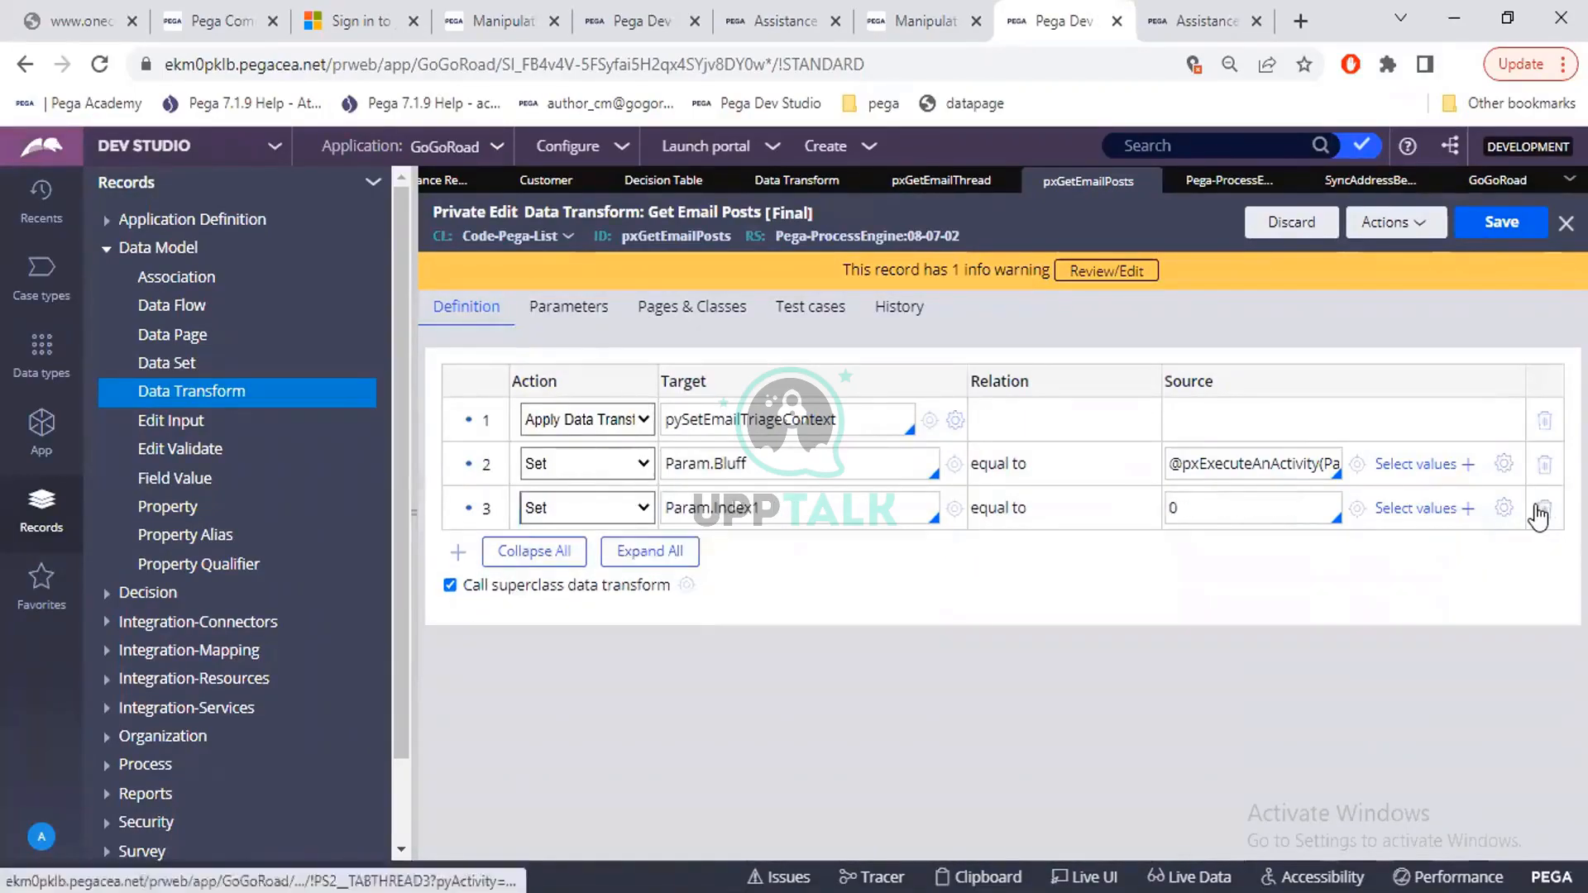
click(1540, 509)
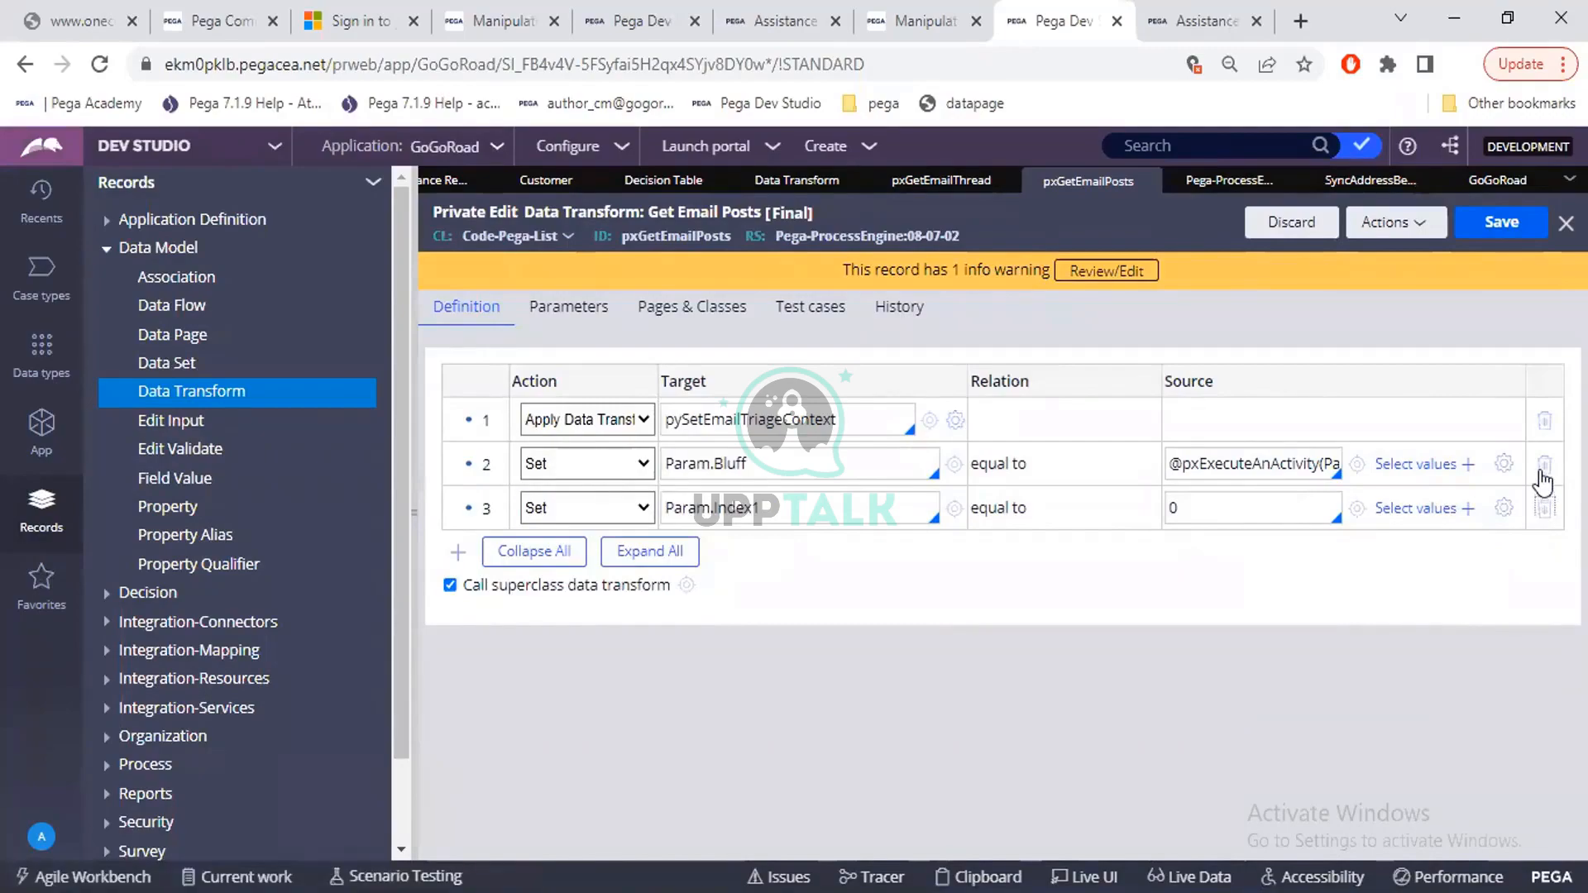
click(1543, 482)
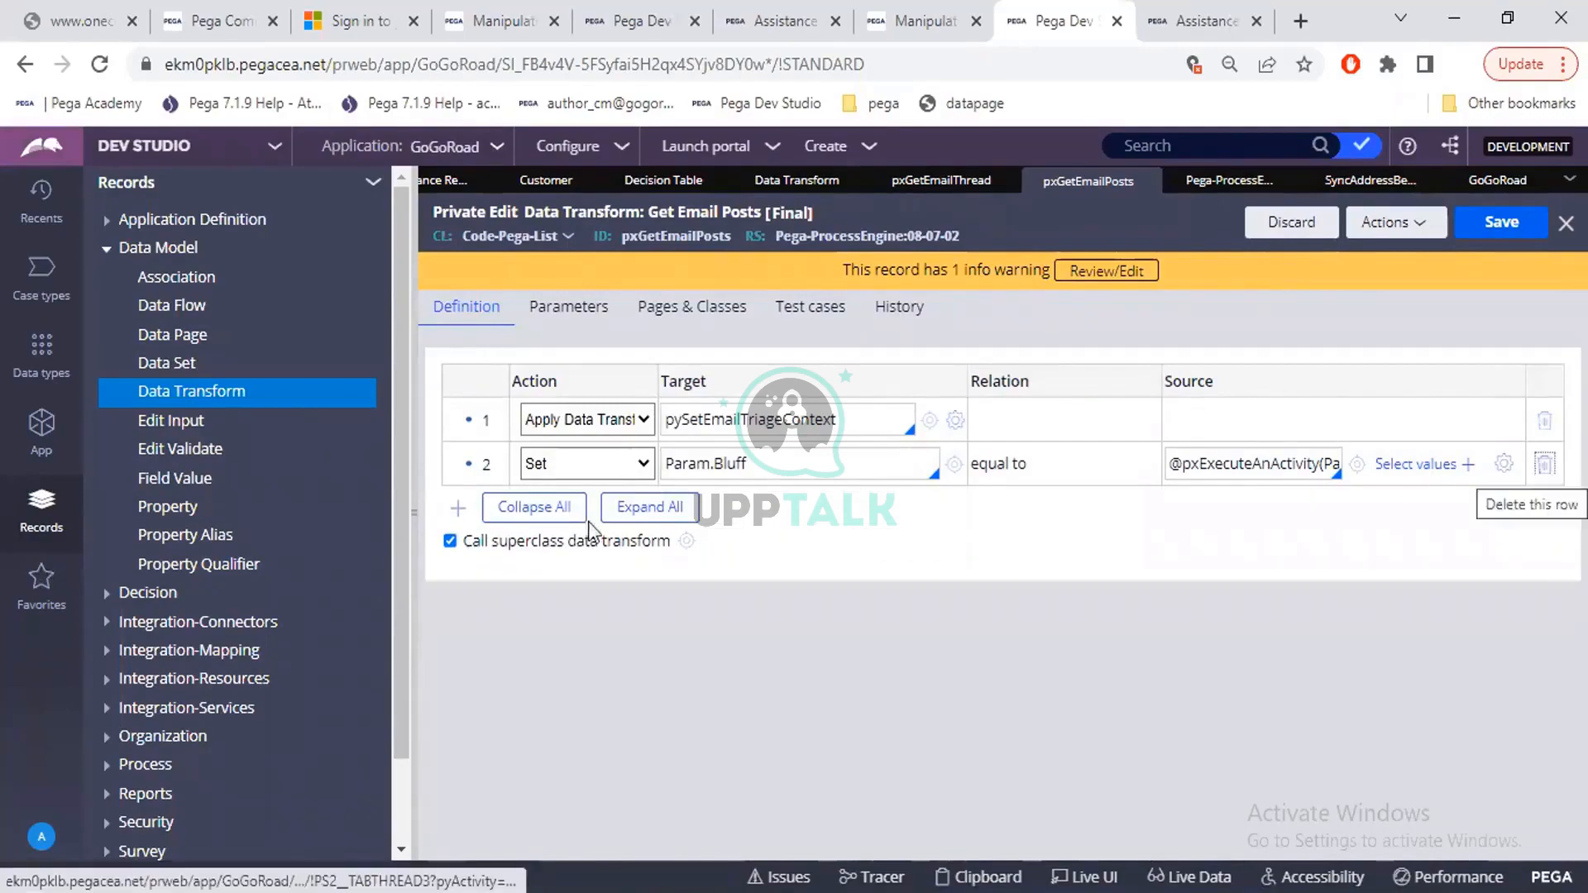
Review the action choices and target of the Apply Data Transform row, and add a blank Set row below it
click(567, 430)
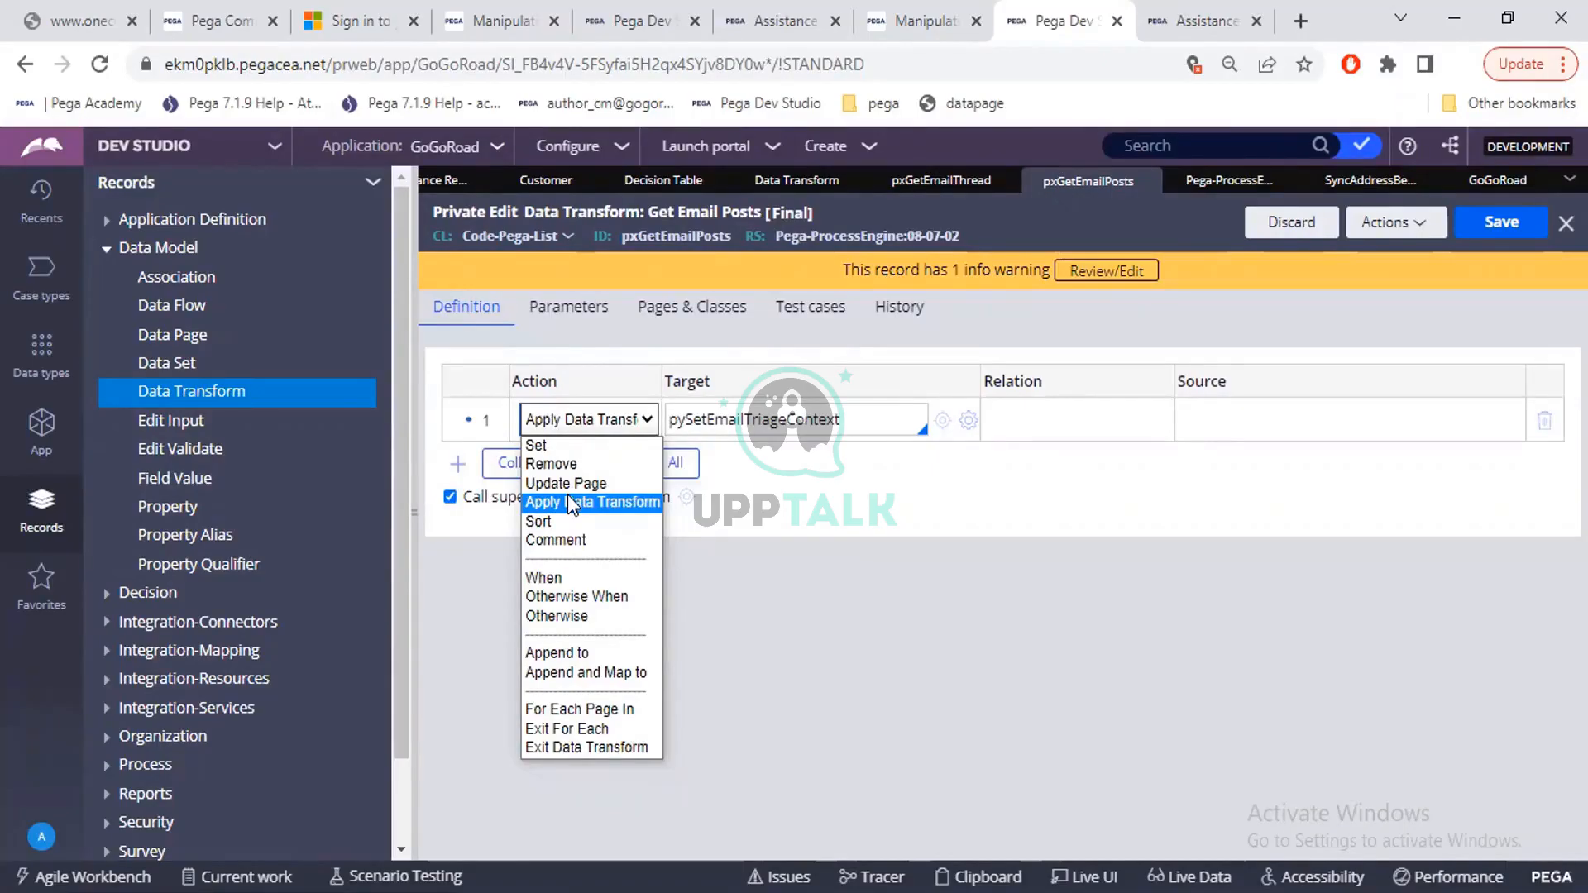
click(596, 420)
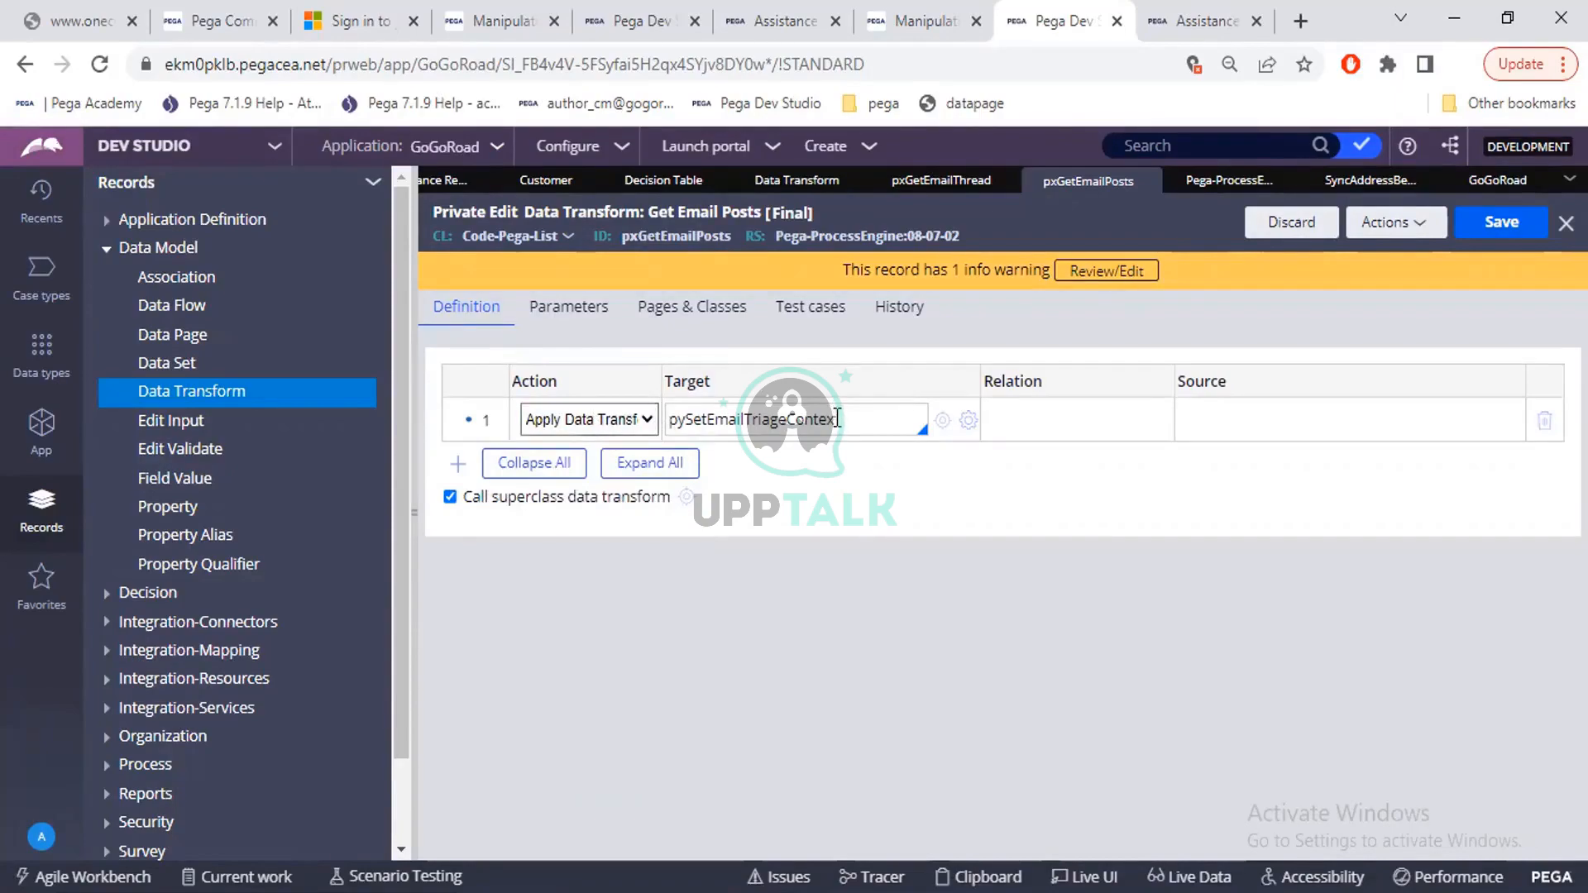
drag(837, 412, 674, 424)
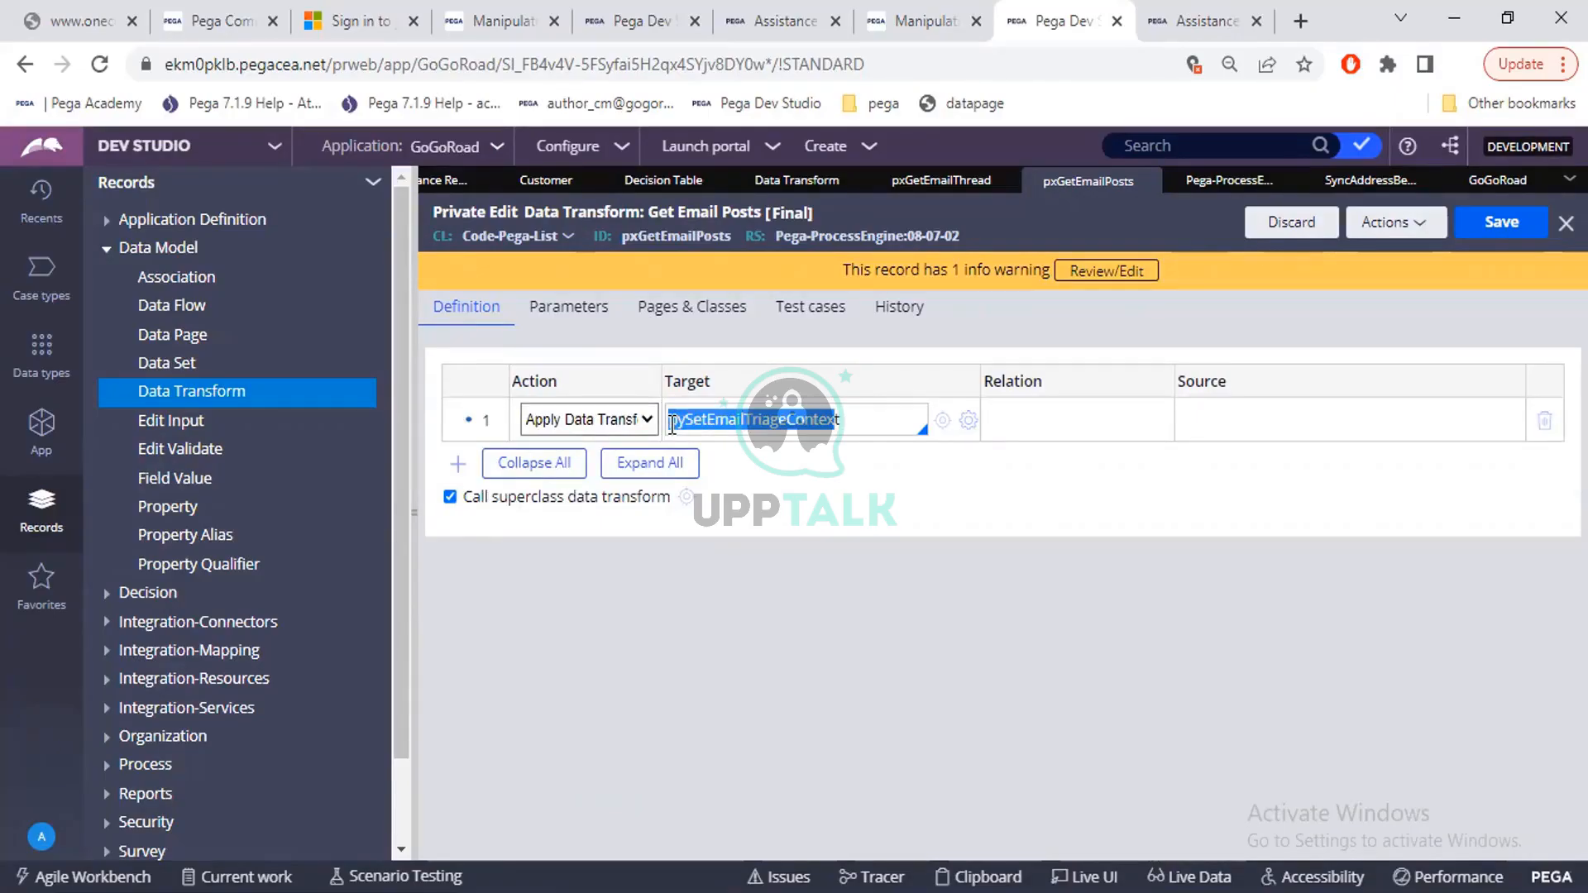
click(460, 468)
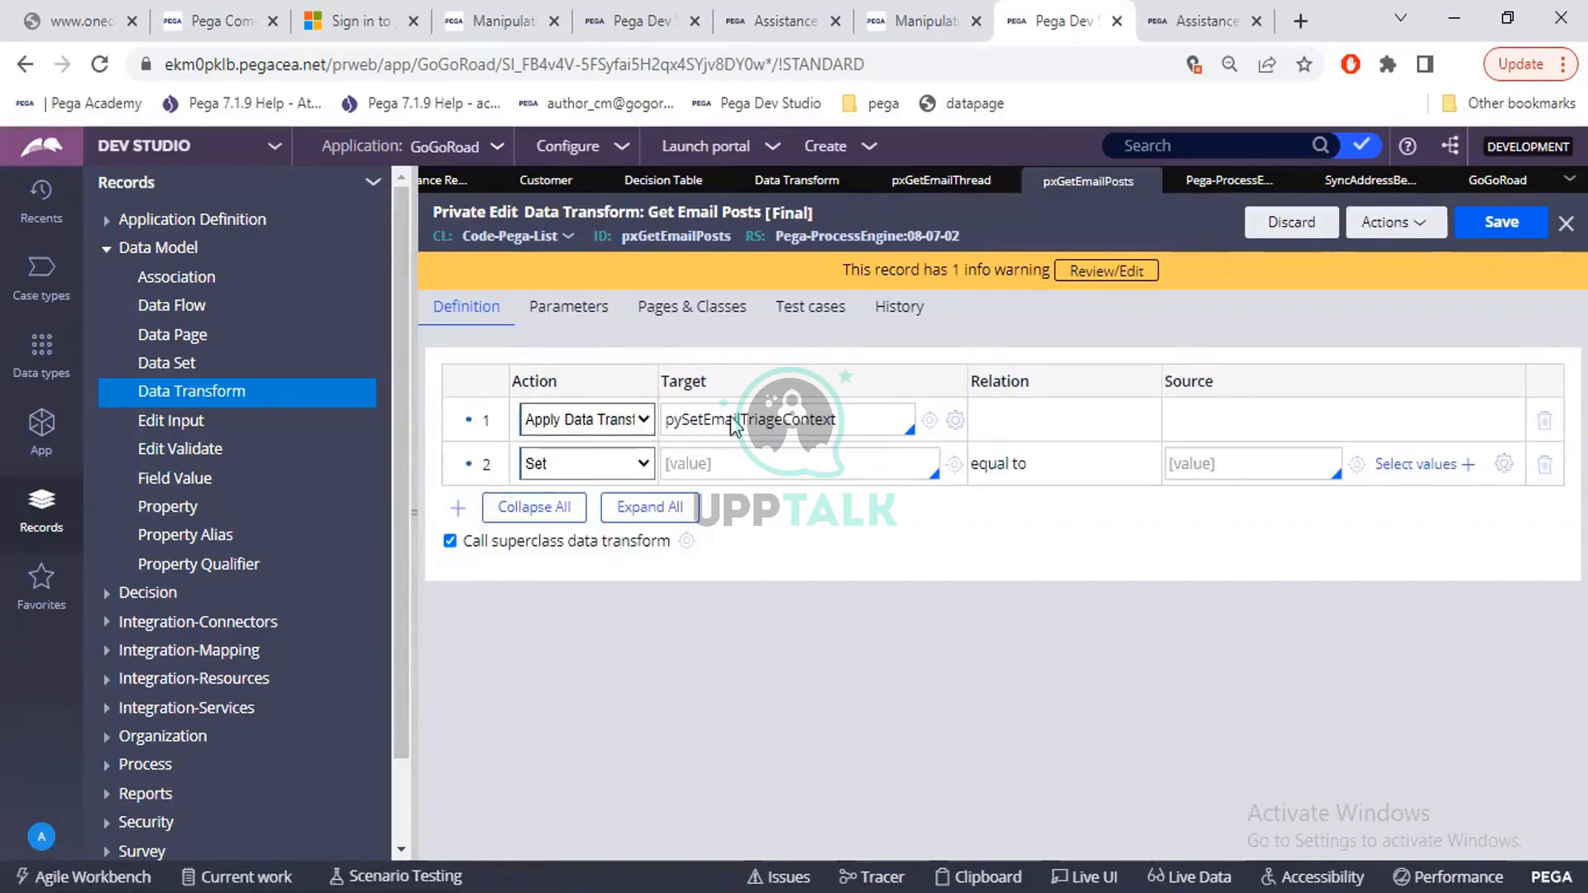
double_click(782, 418)
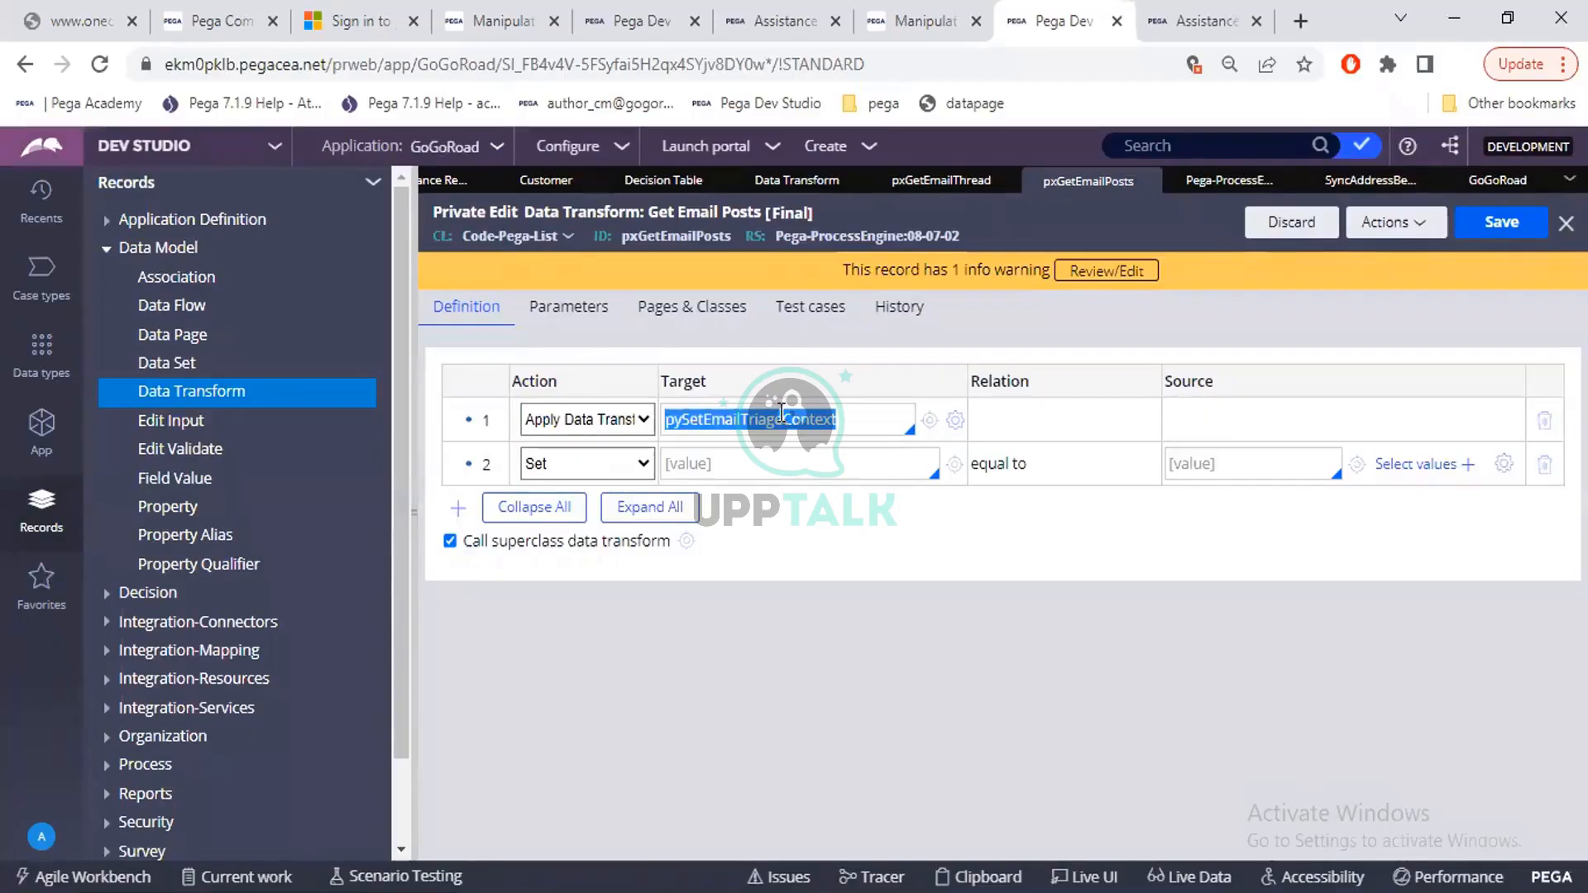
click(736, 465)
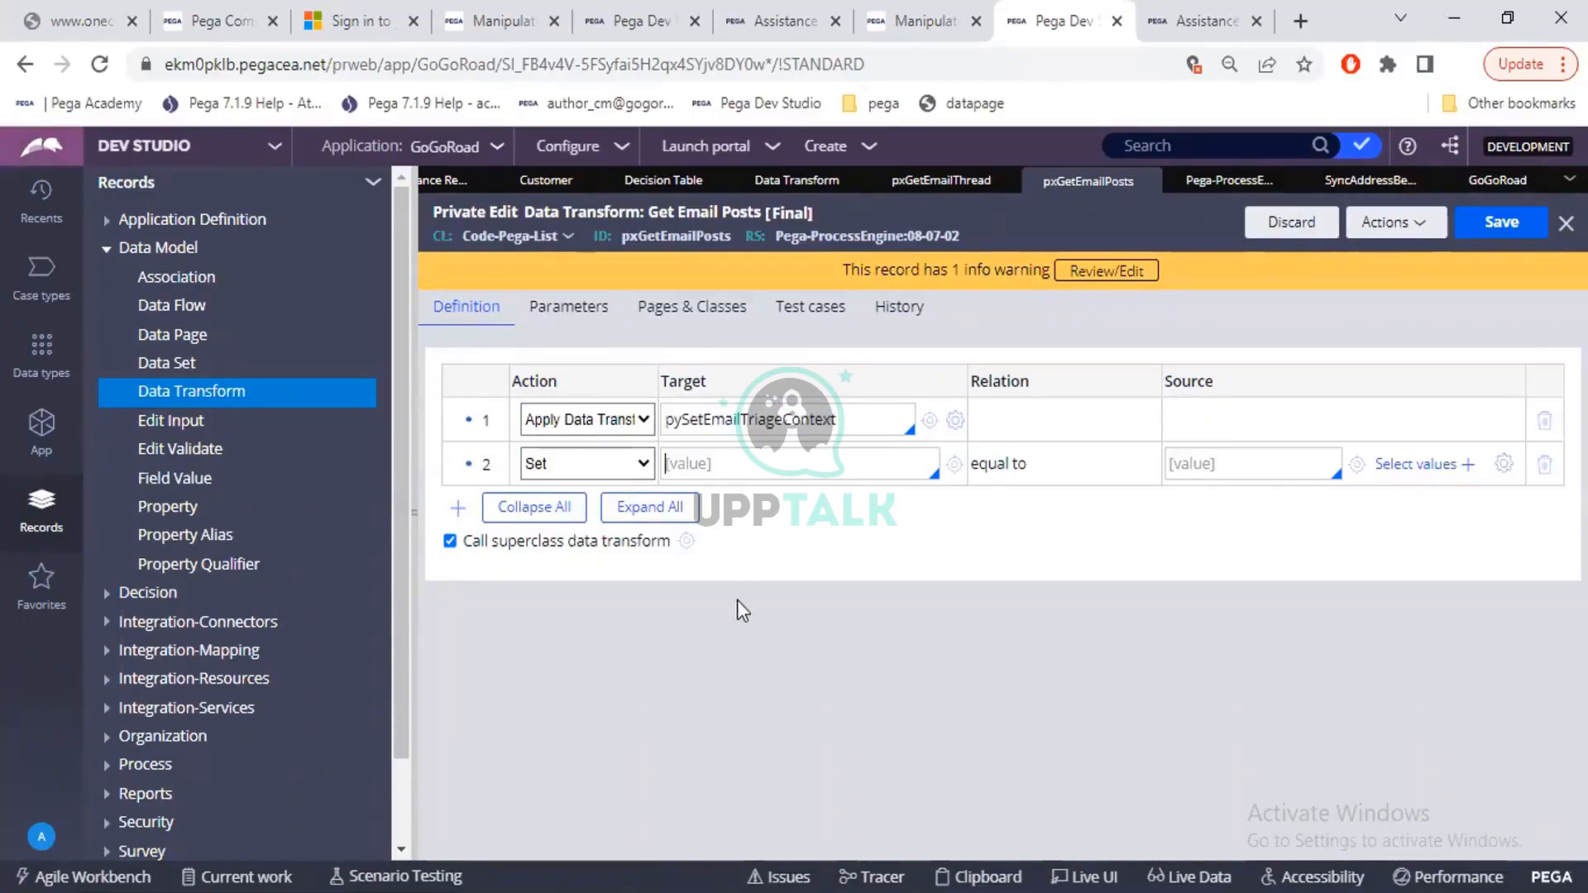
Open the pySetEmailTriageContext data transform referenced in row 1 to view its definition, and return to Get Email Posts
click(930, 422)
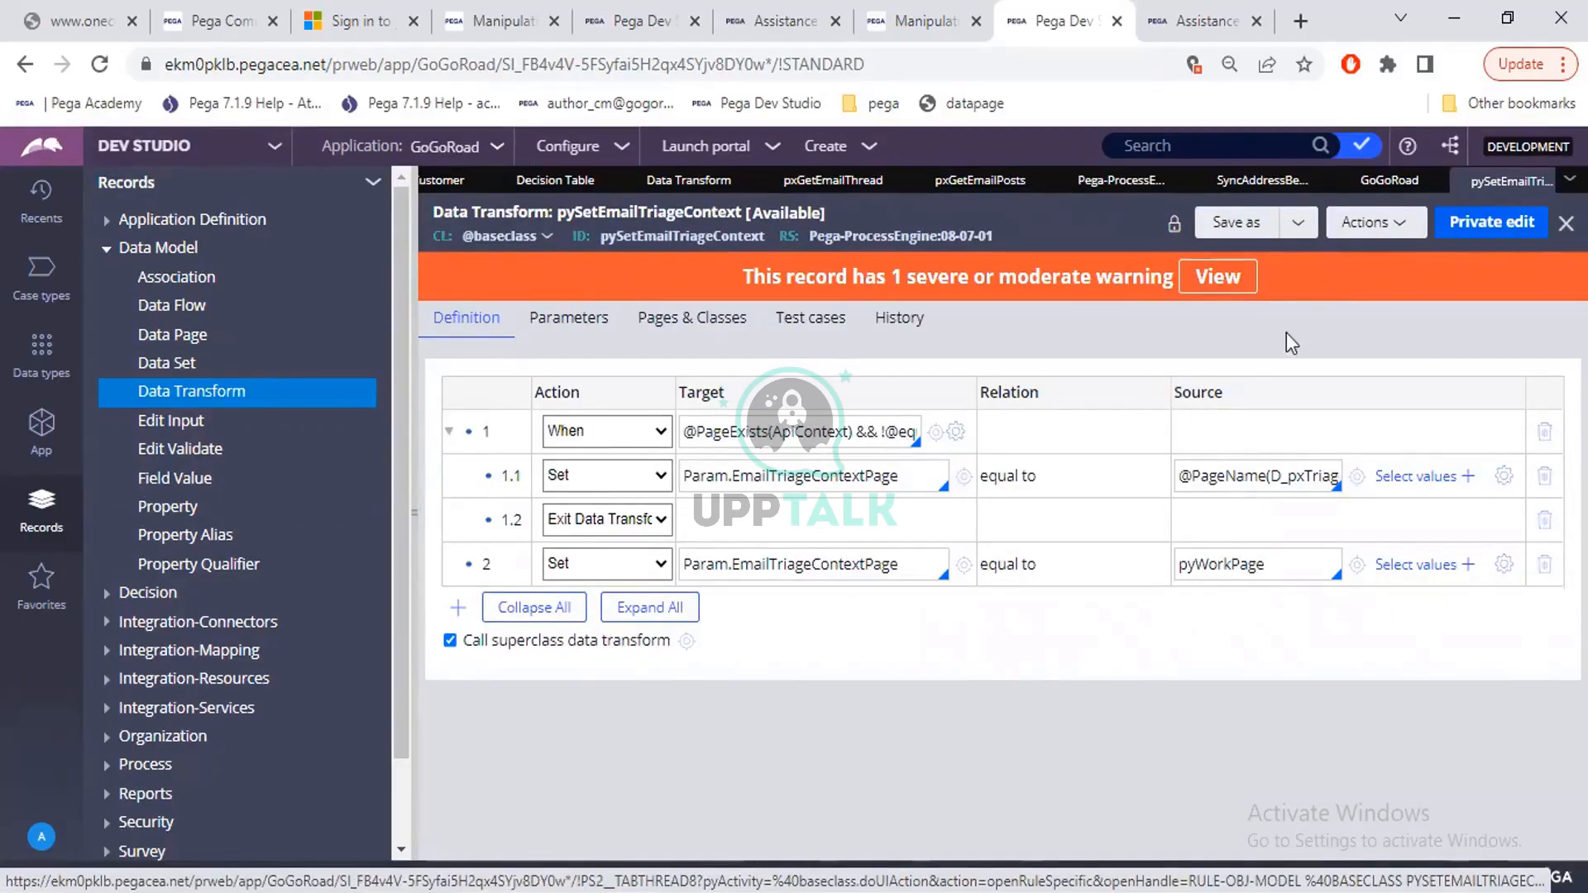
click(1210, 182)
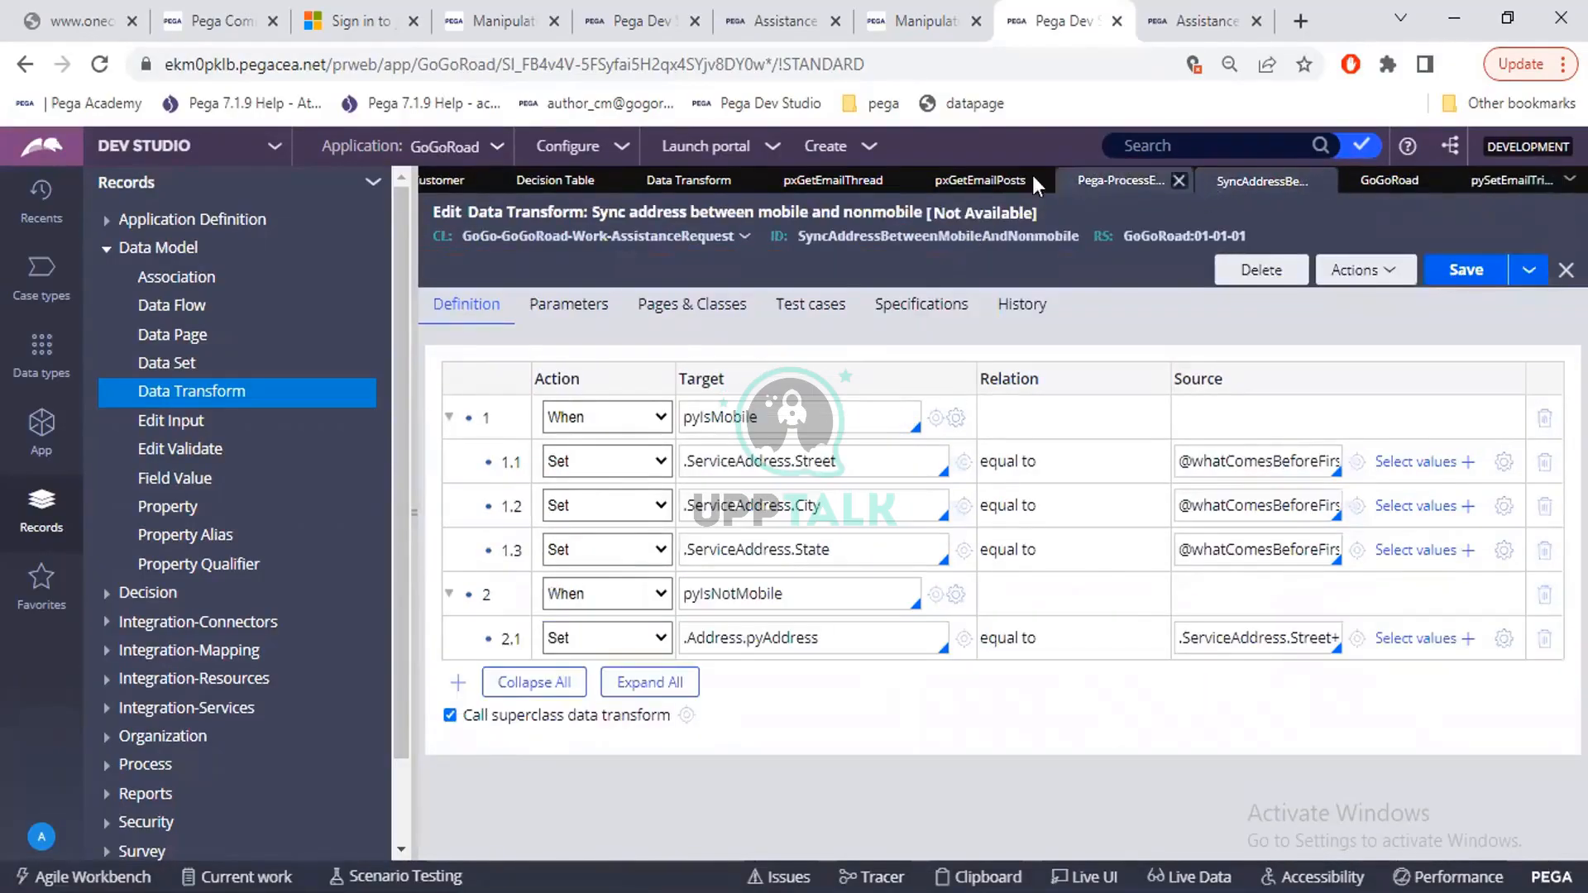
click(990, 184)
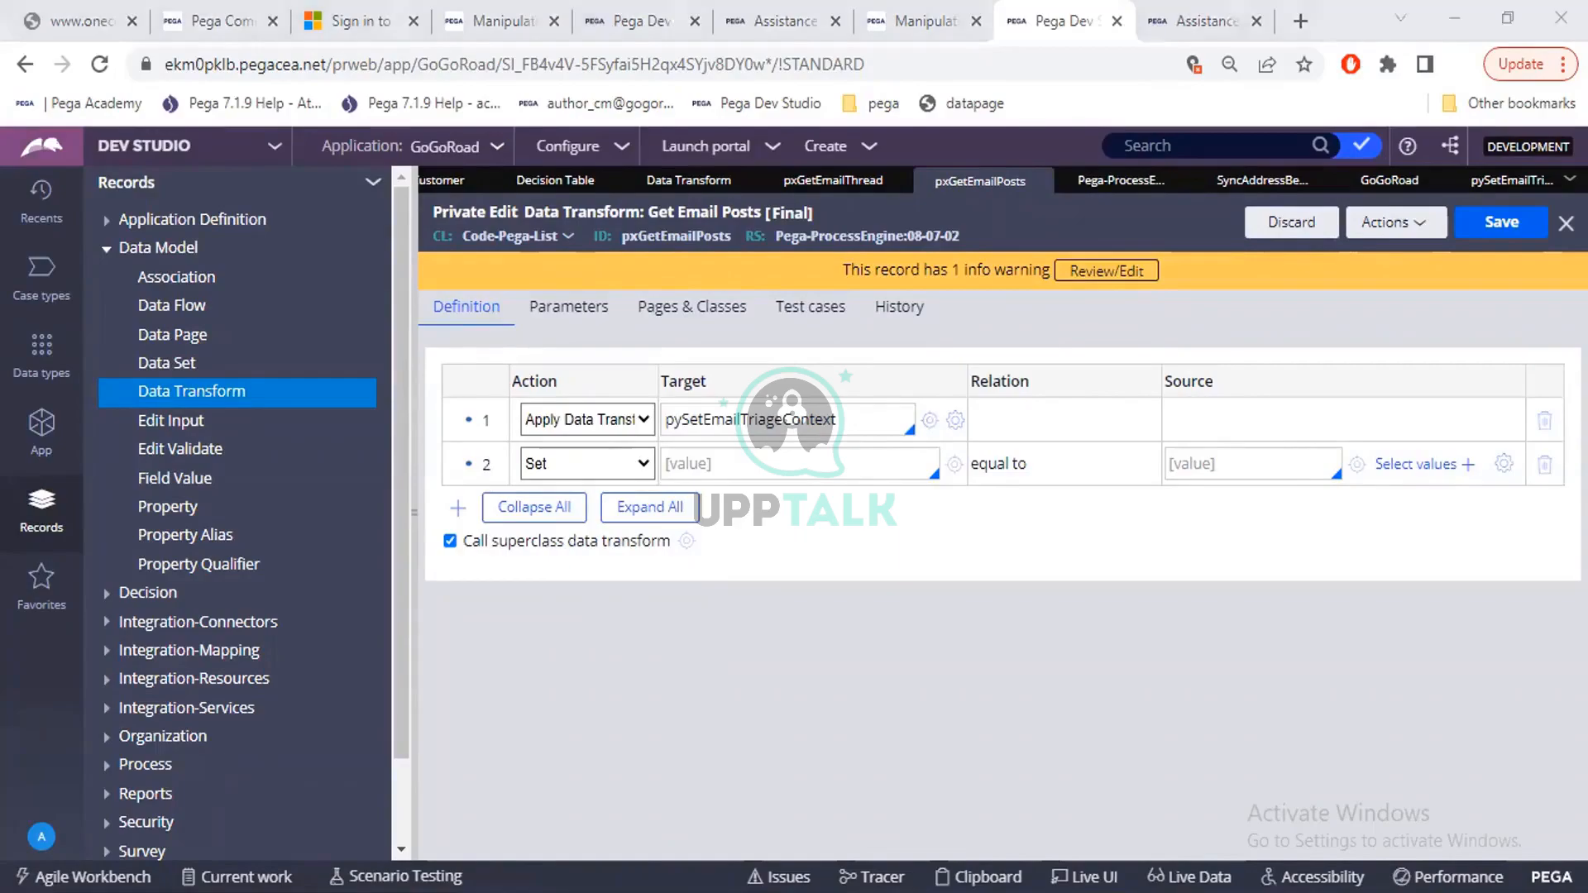
Add the line "Crosshair" at the end of the day 3.txt notes in Notepad, and return to Pega Dev Studio
key(Return)
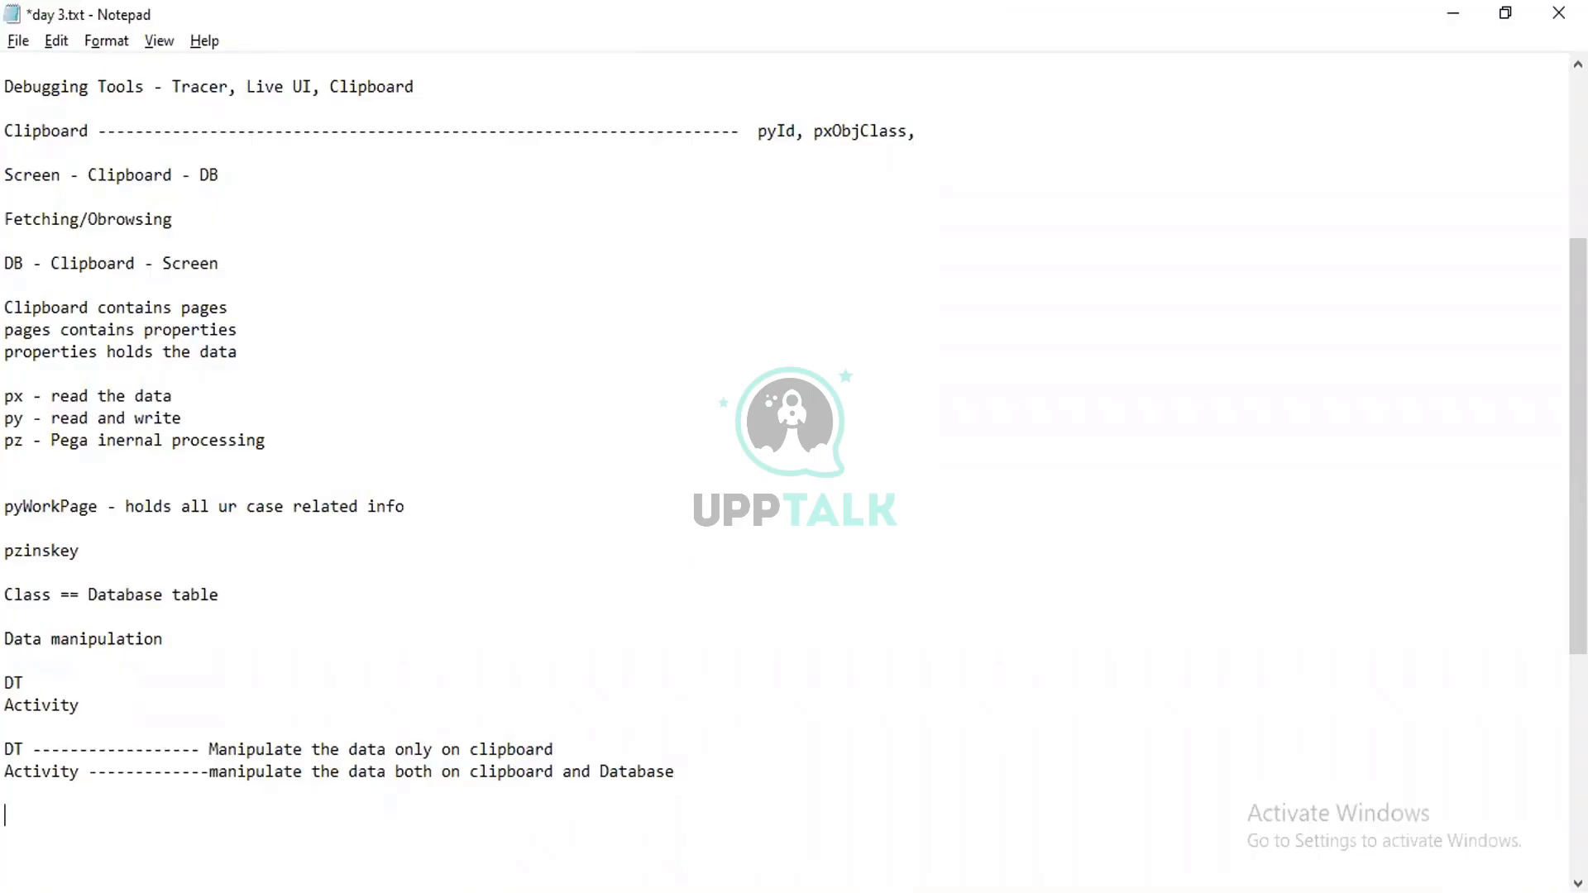
text(Crosshair)
key(alt+Tab)
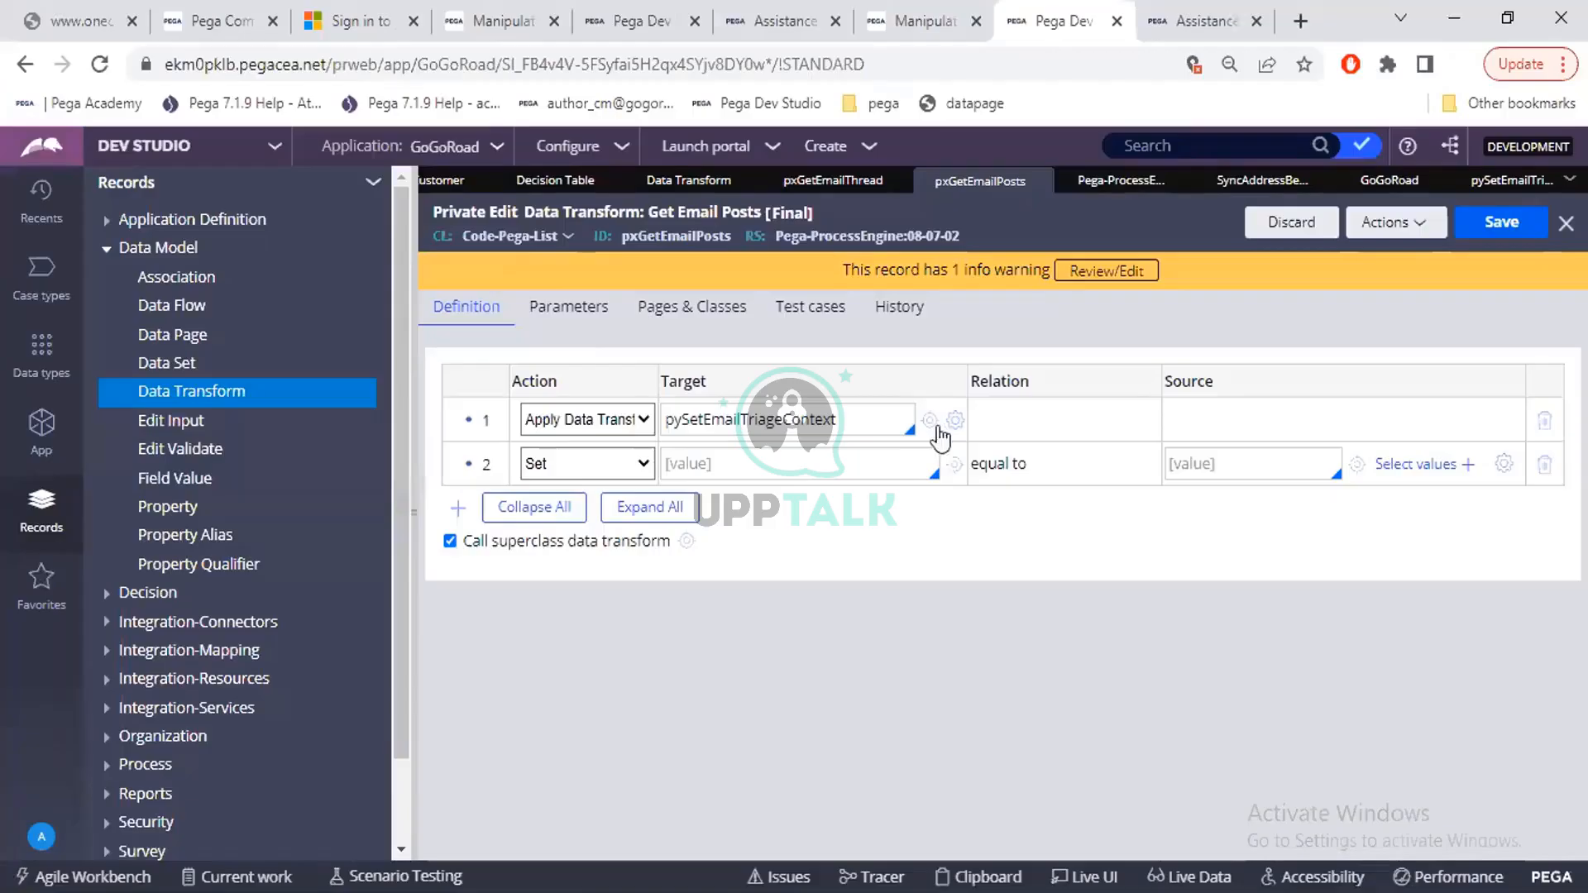
Reopen pySetEmailTriageContext from the row 1 target to demonstrate the crosshair, and return to the Get Email Posts rule
click(893, 432)
click(927, 420)
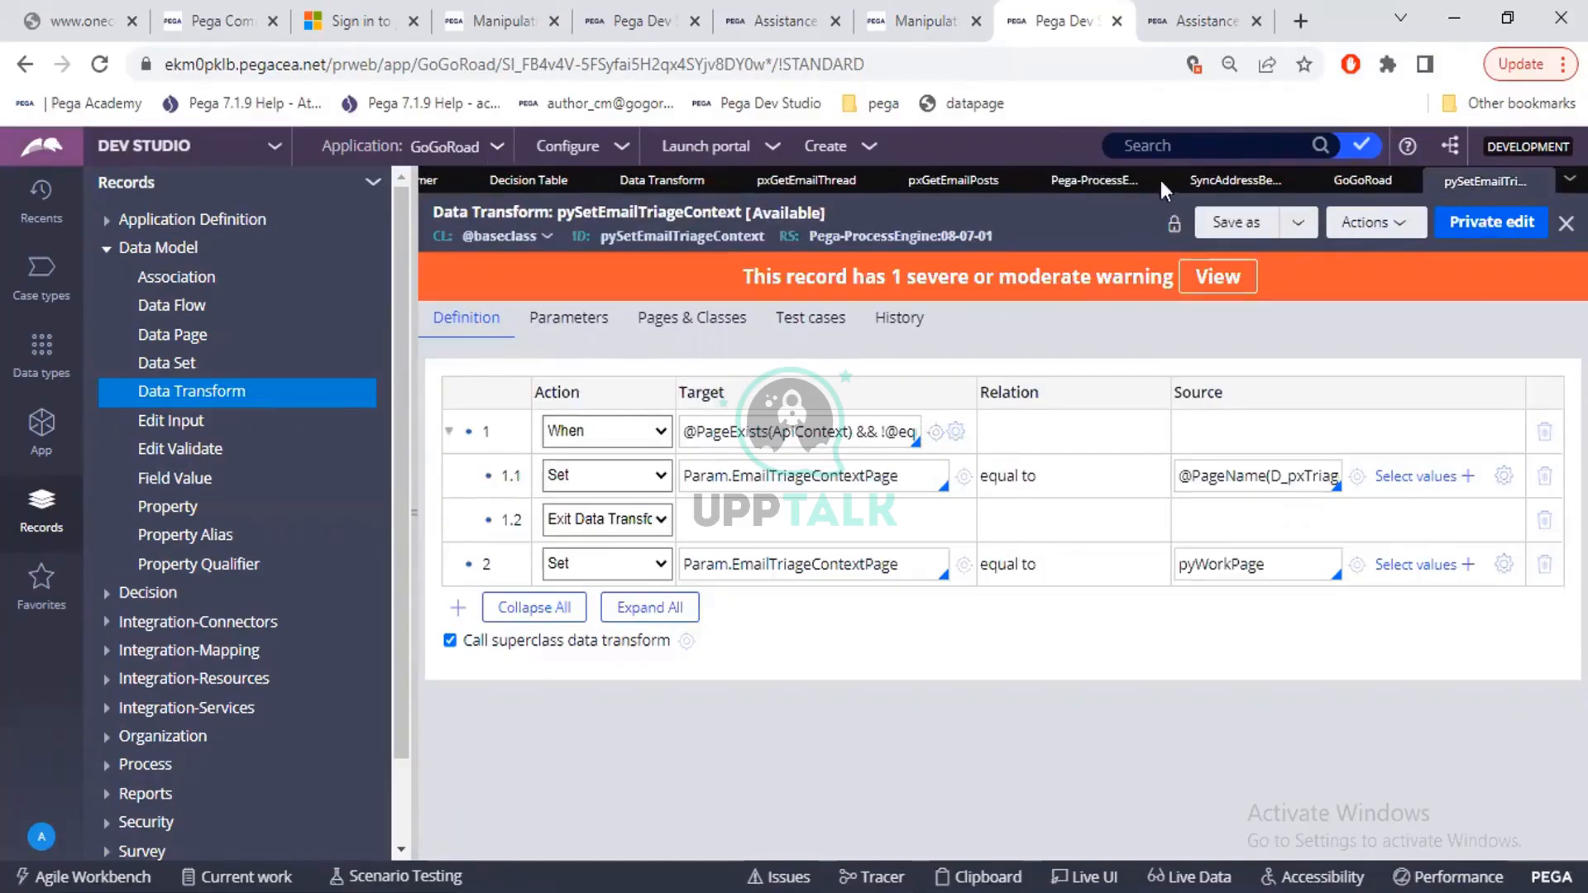
click(955, 183)
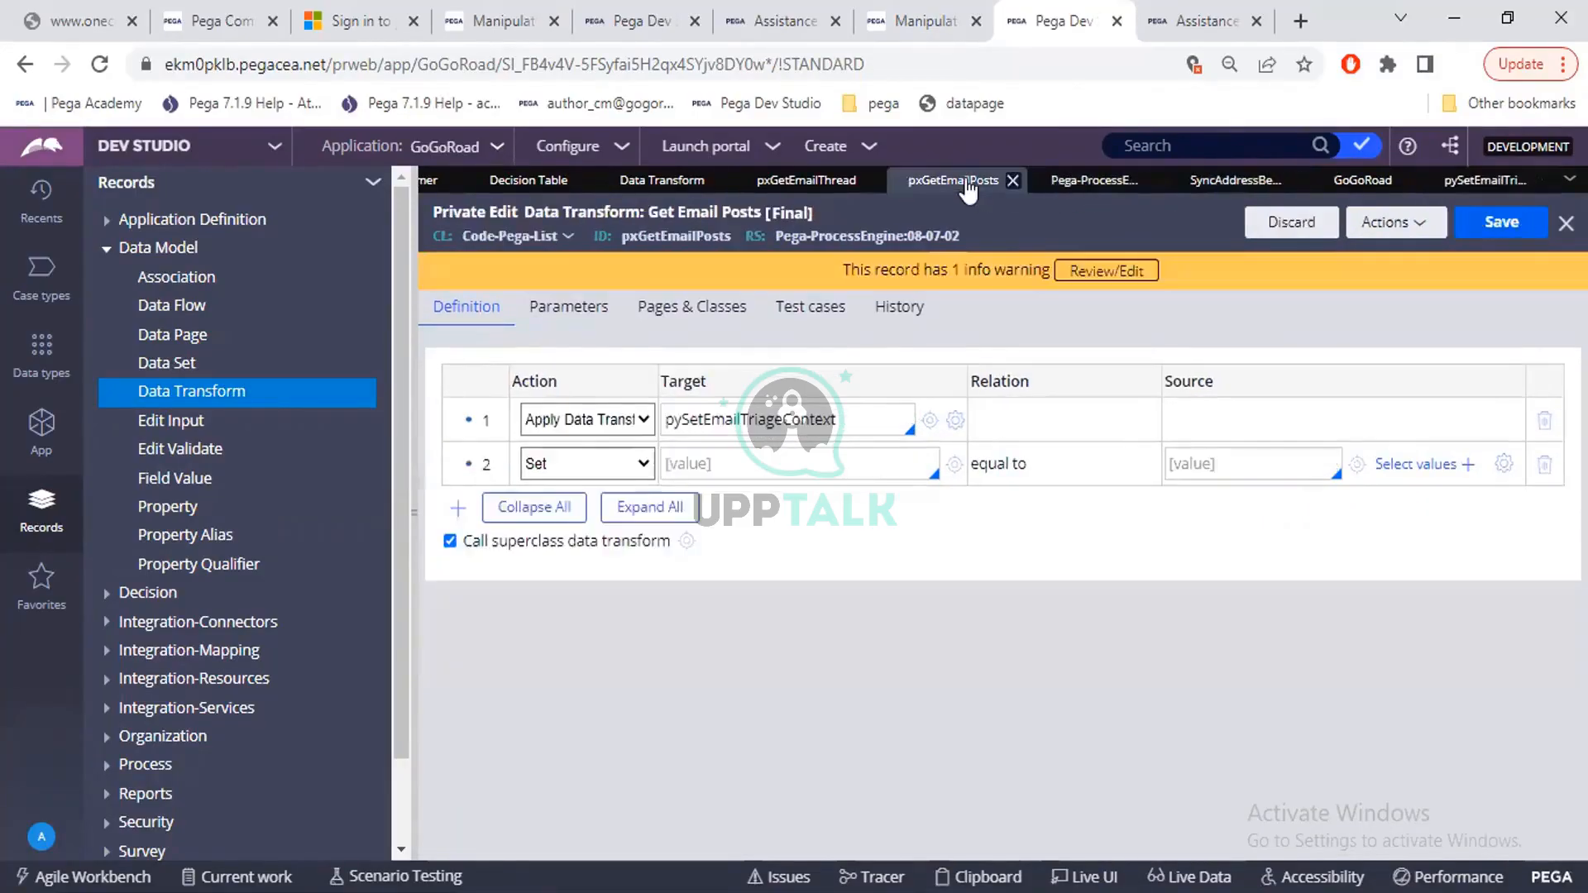
View the parameters of the row 1 Apply Data Transform and the expression builder for the row 2 source, cancelling both
click(955, 422)
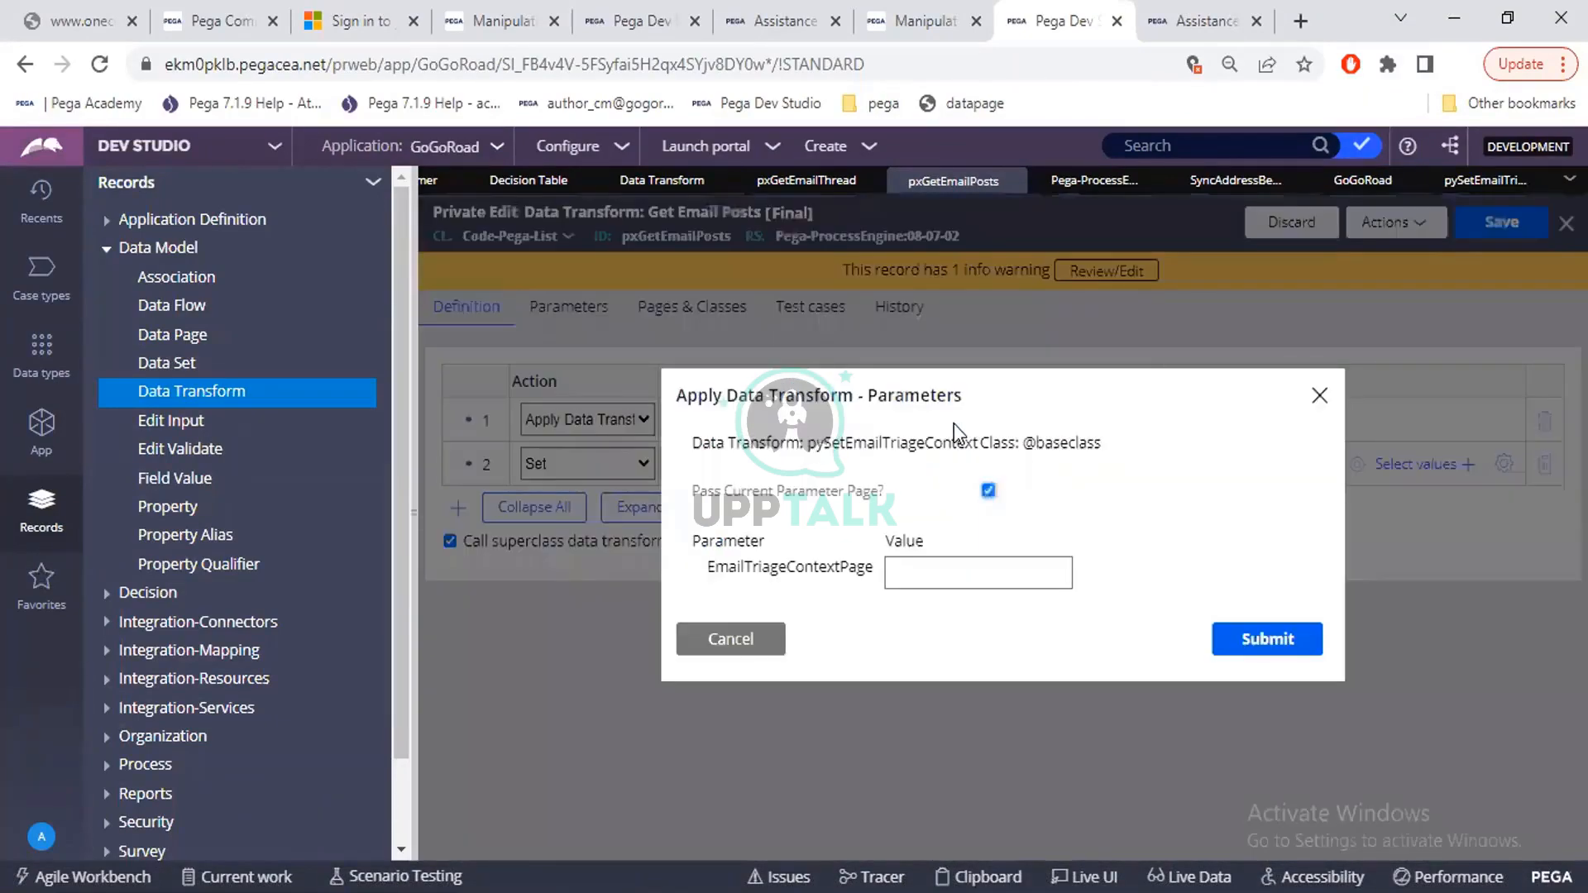
click(748, 657)
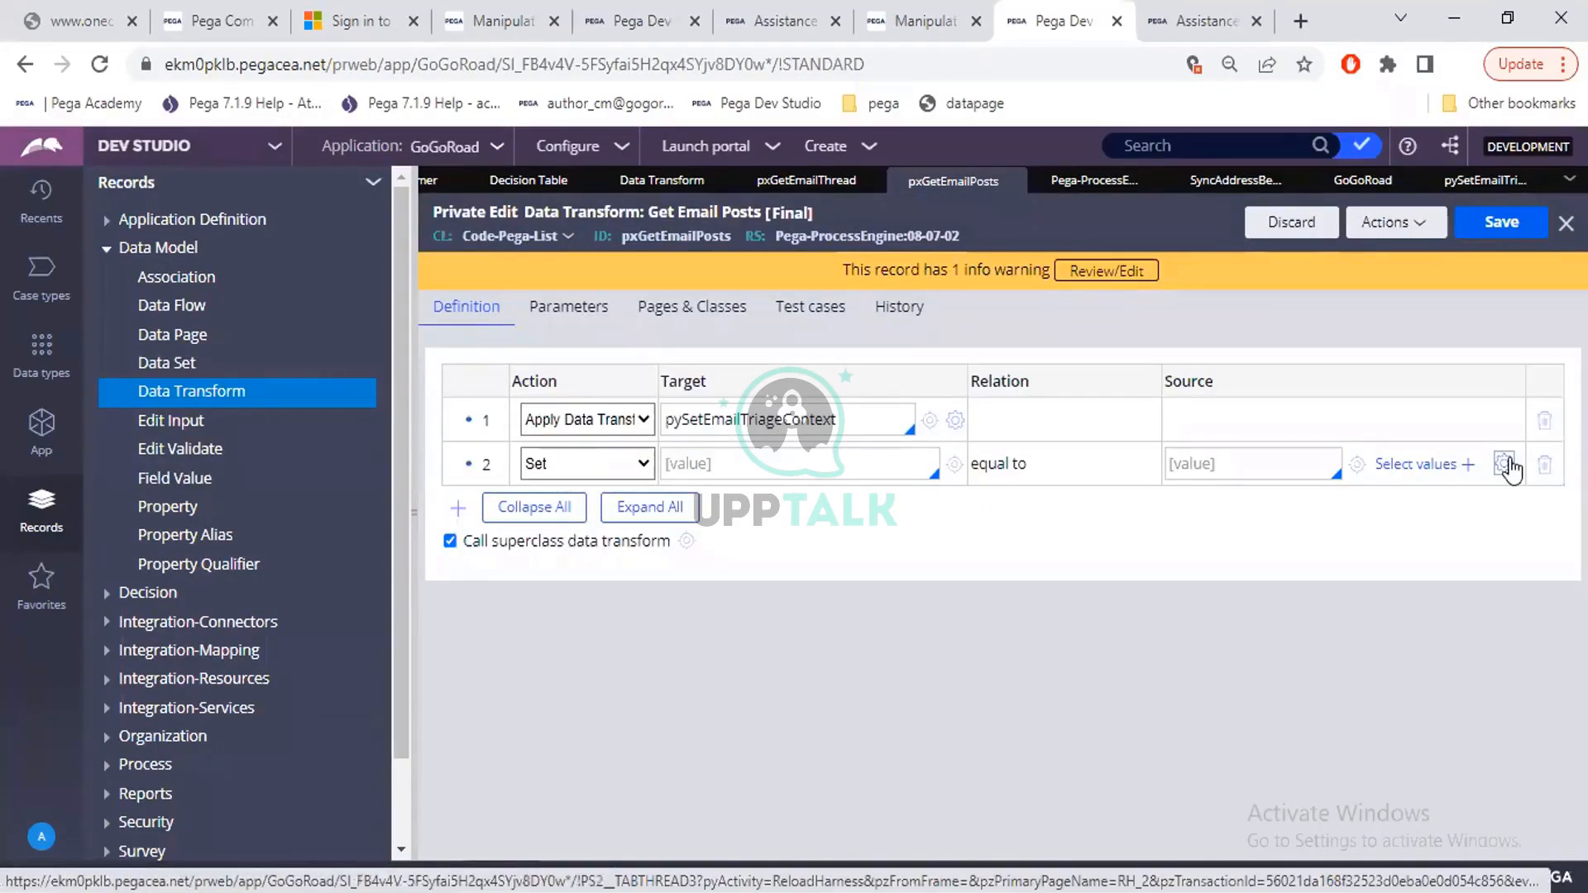
click(1505, 463)
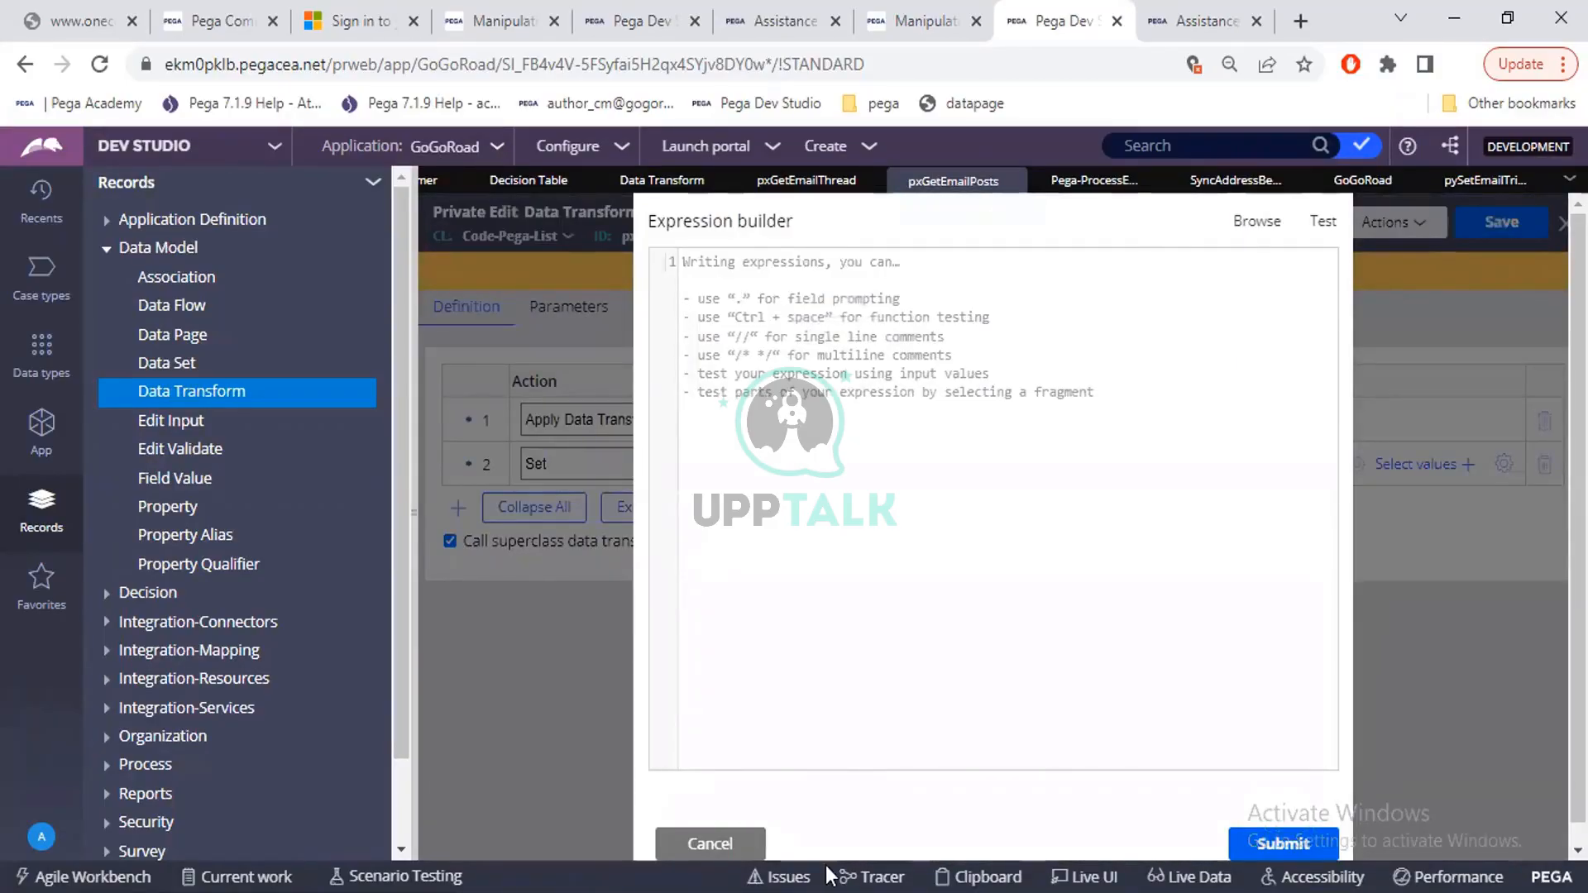
click(709, 845)
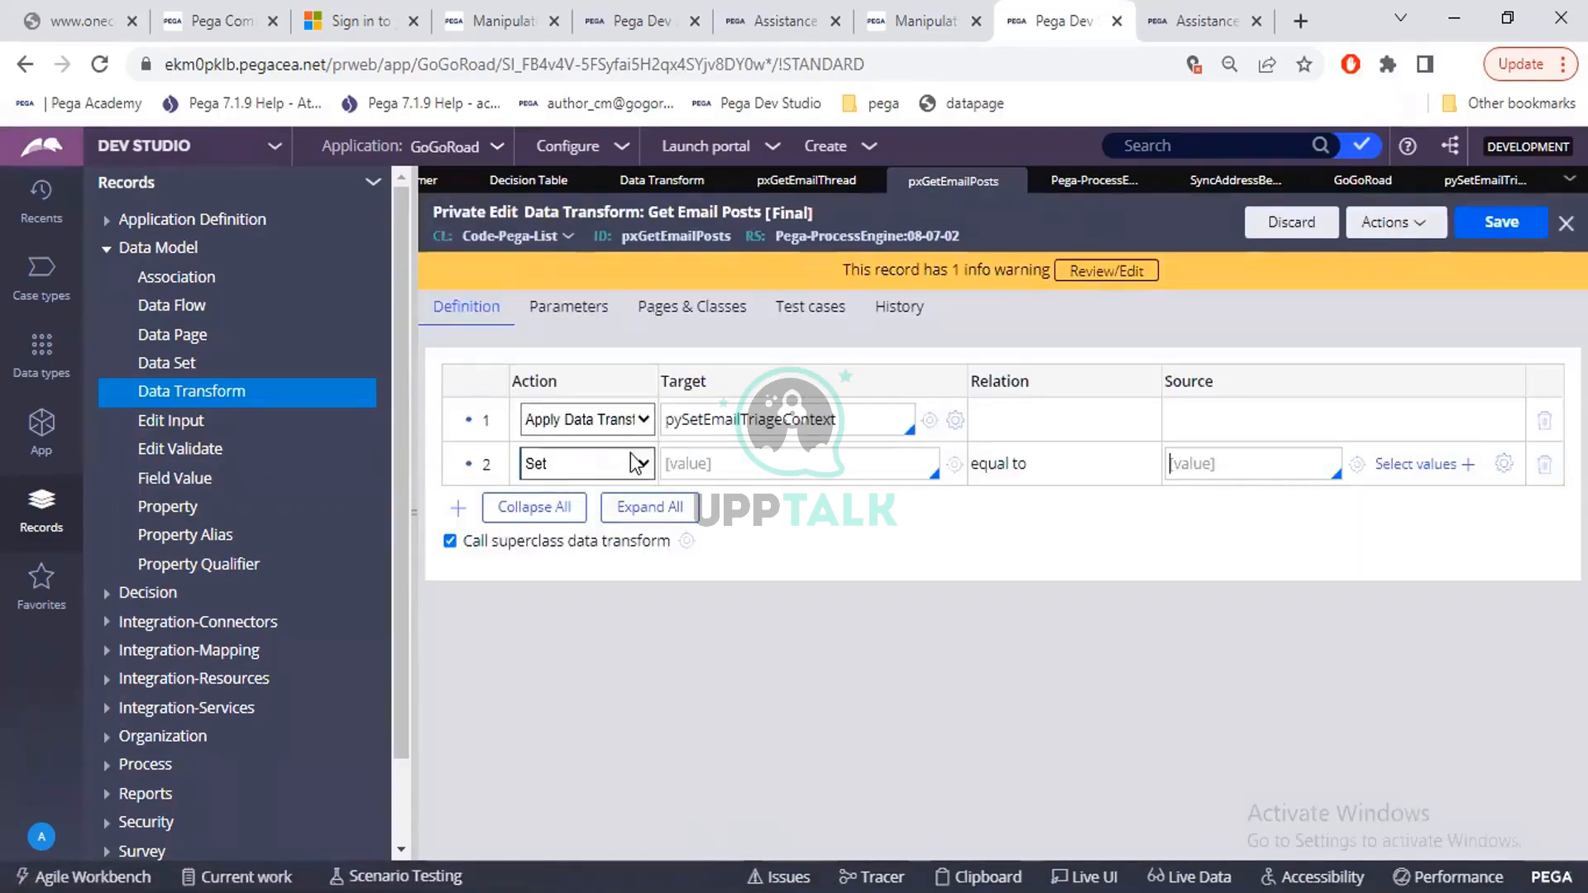
Change the action of row 2 to Sort and open its sorting properties
click(625, 462)
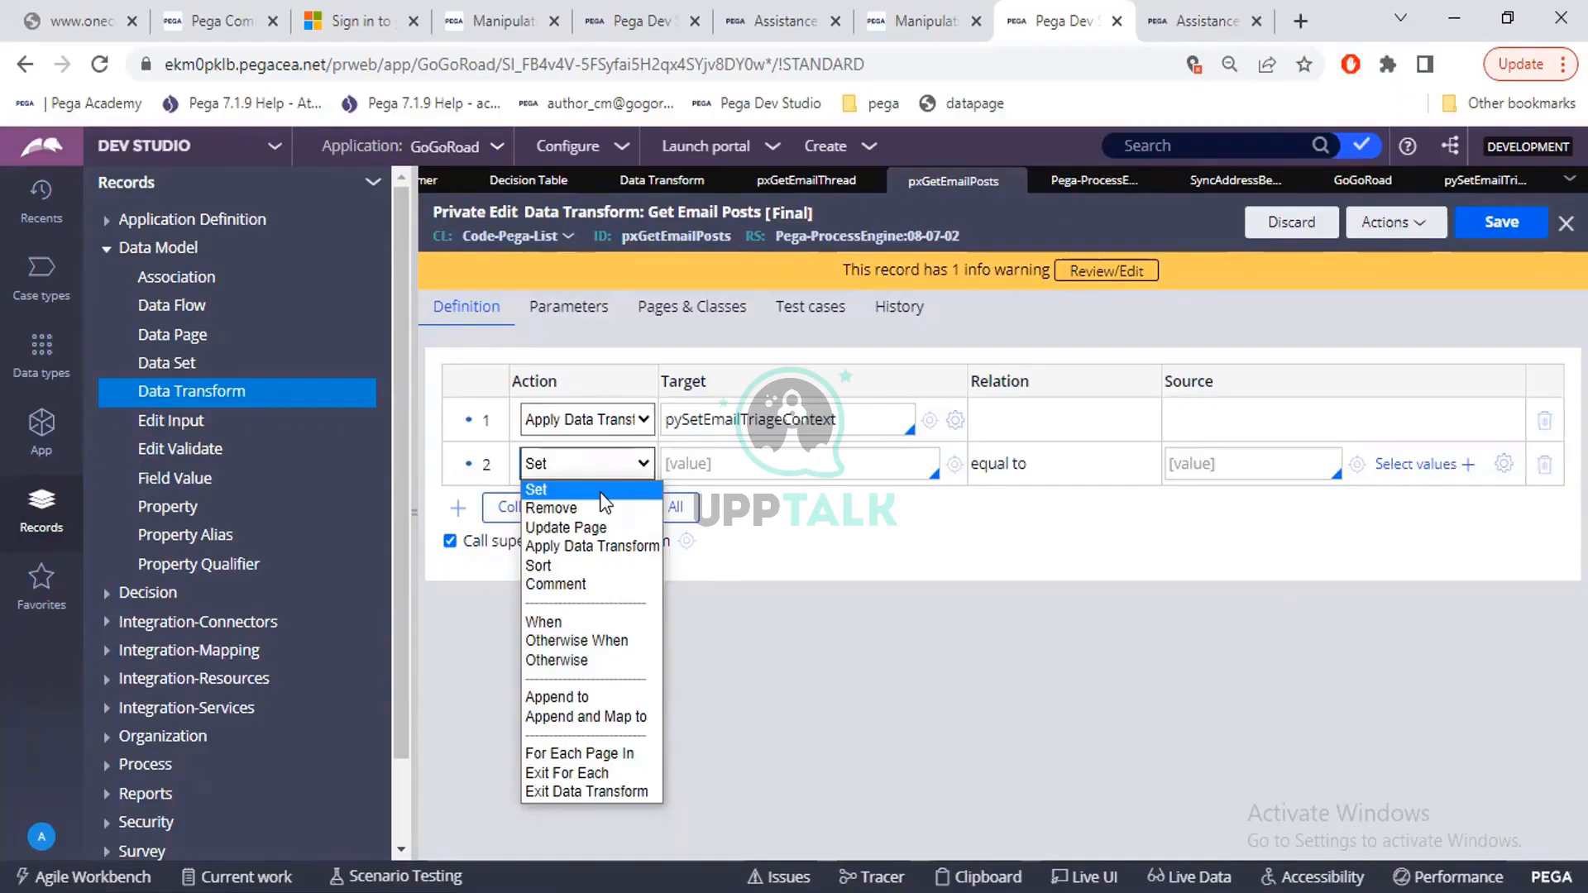
click(593, 561)
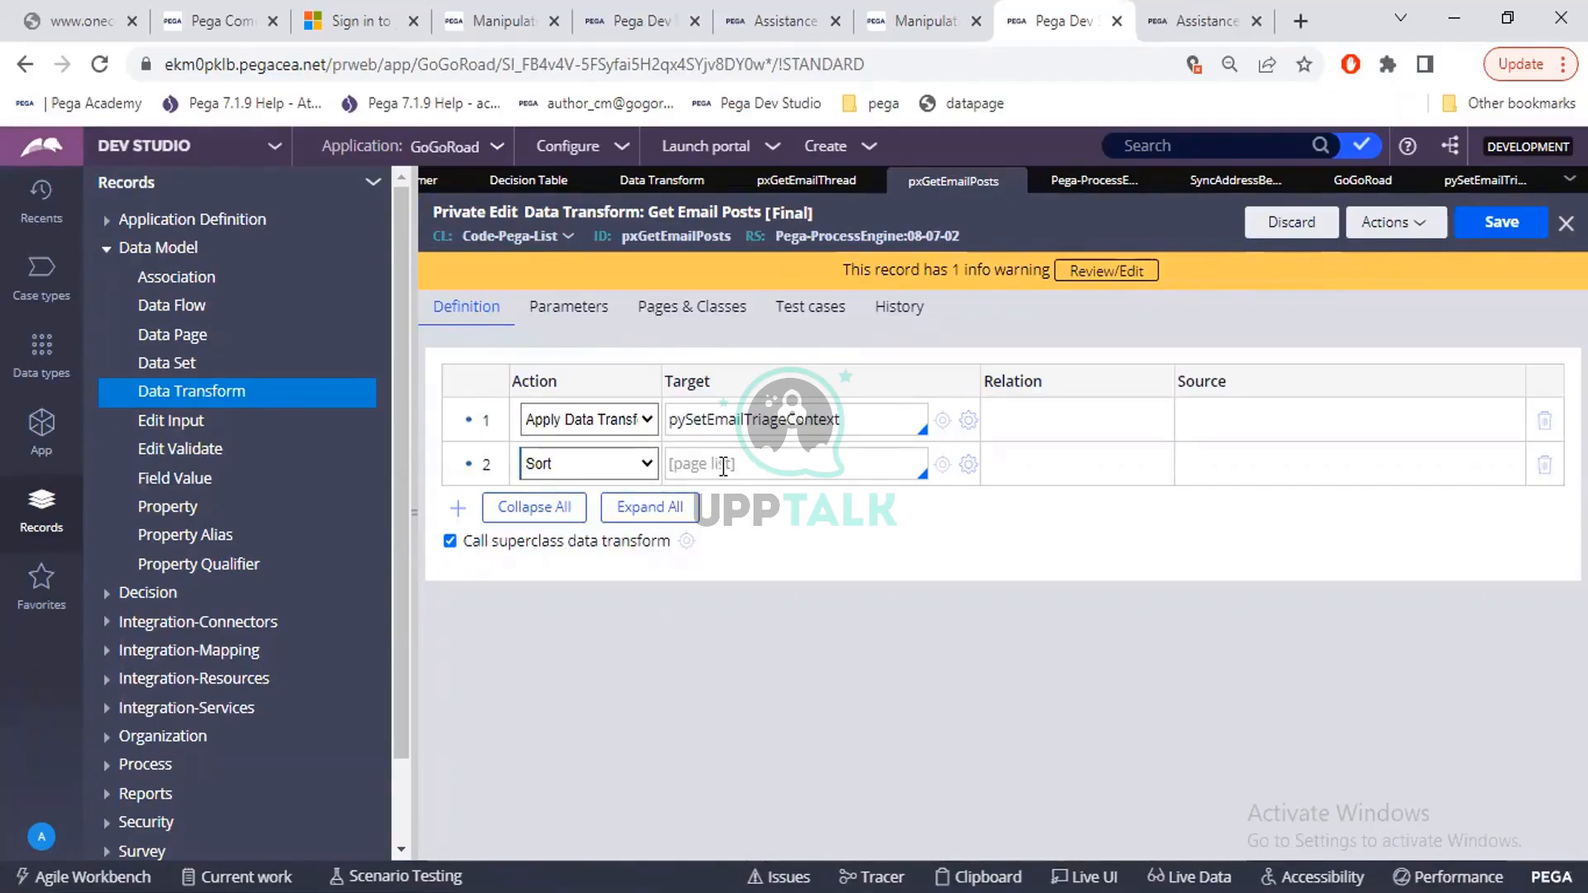
click(723, 466)
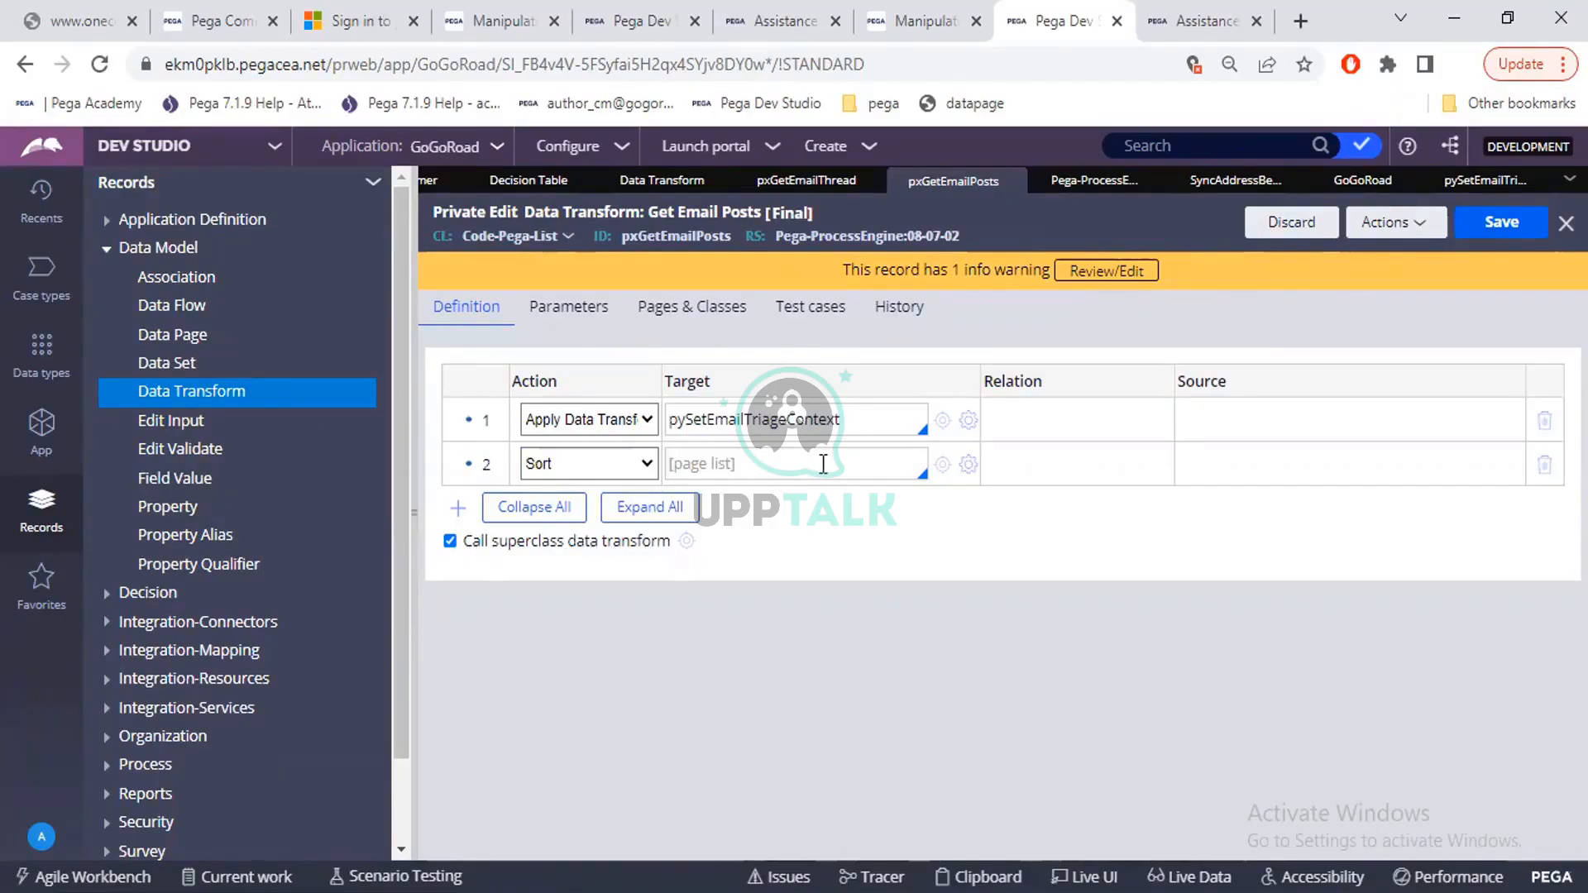
click(969, 465)
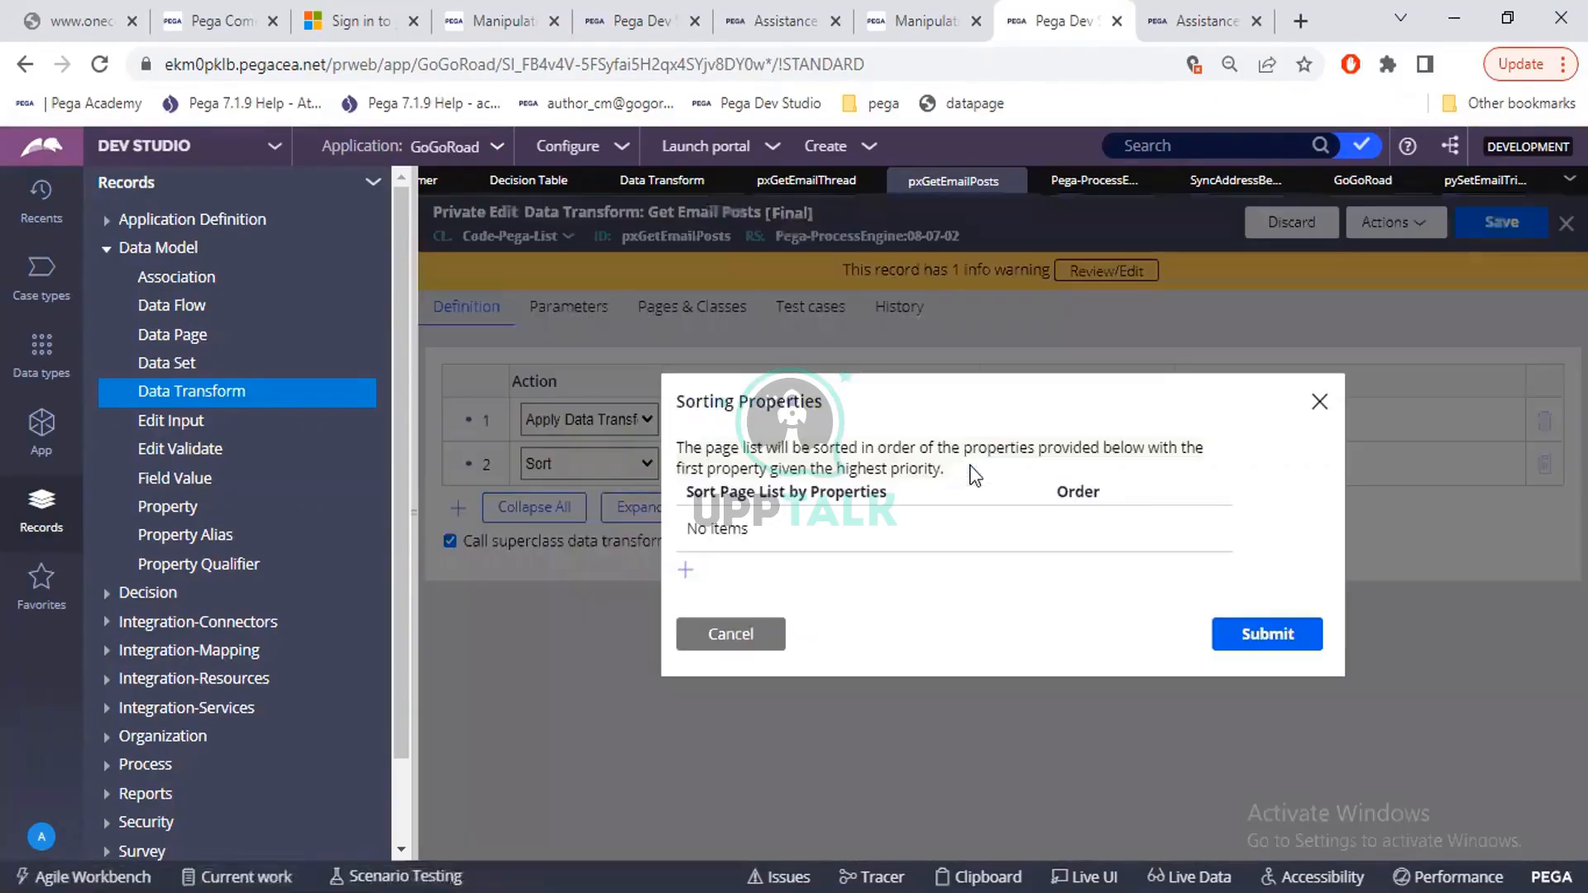